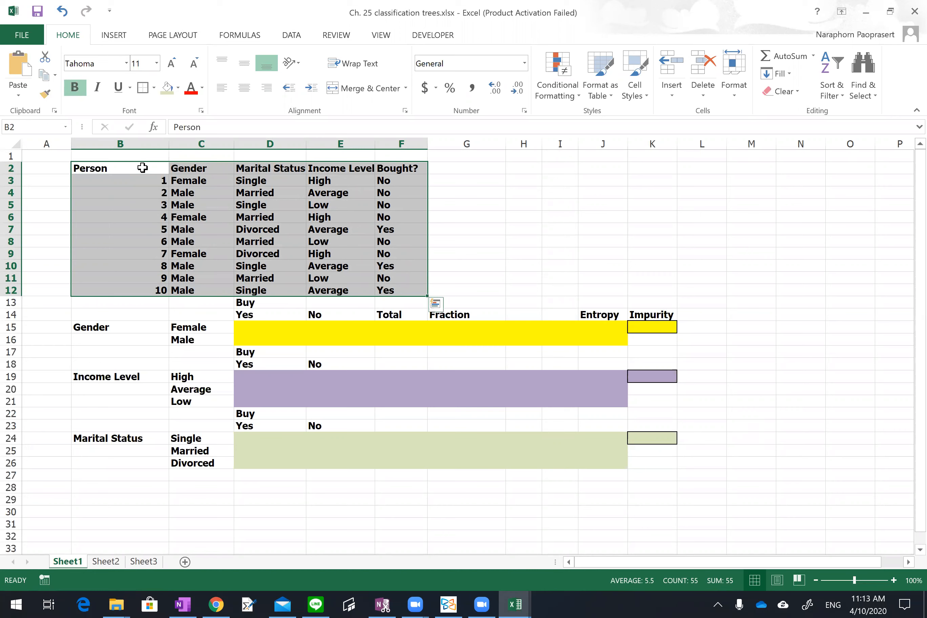
Examine the person records and their Gender, Marital Status and Income Level values in the data table
{"action": "left_click", "coordinate": [149, 179]}
{"action": "key", "text": "shift+Down"}
{"action": "key", "text": "shift+Down"}
{"action": "key", "text": "shift+Down"}
{"action": "key", "text": "shift+Down"}
{"action": "key", "text": "shift+Down"}
{"action": "key", "text": "shift+Down"}
{"action": "key", "text": "shift+Down"}
{"action": "key", "text": "shift+Down"}
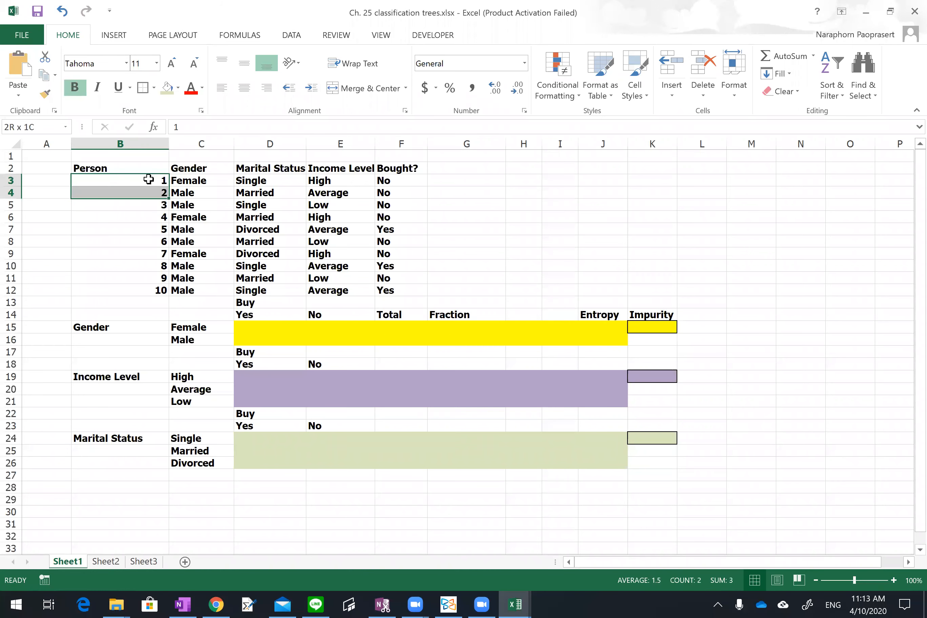
{"action": "key", "text": "Right"}
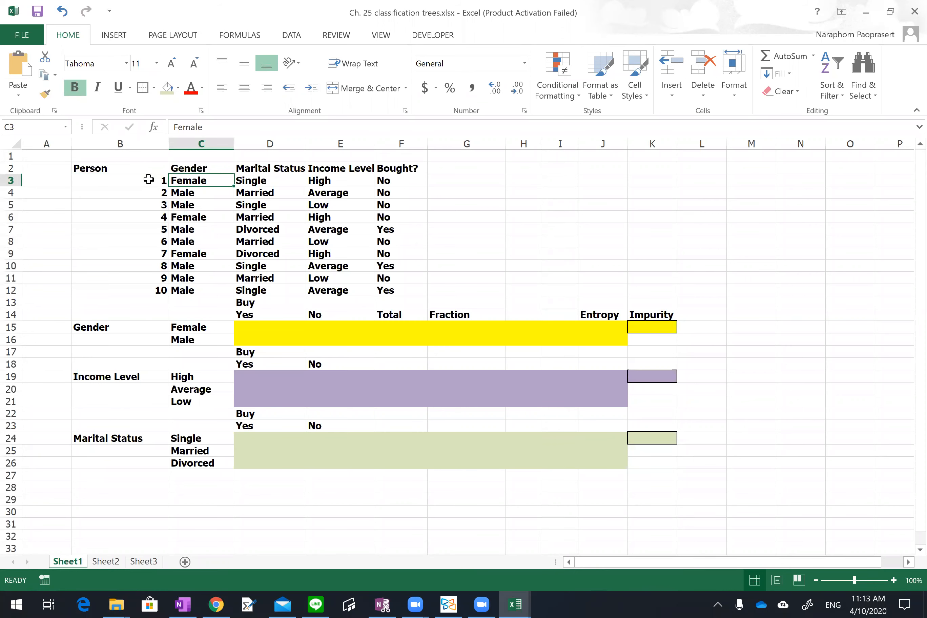
{"action": "key", "text": "Right"}
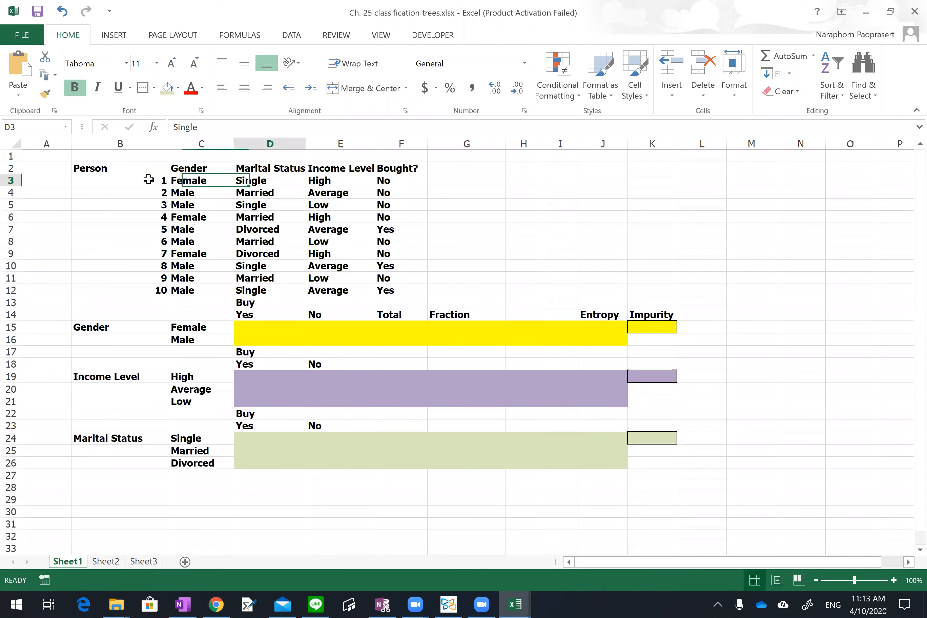
{"action": "key", "text": "Right"}
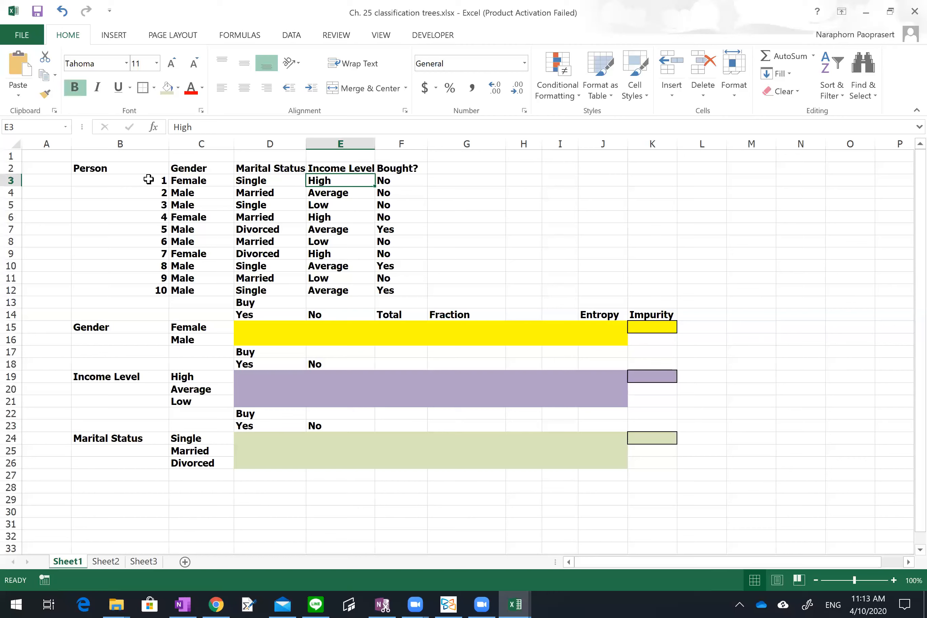
Widen the Marital Status and Income Level columns so their headings in row 2 have more room
{"action": "key", "text": "Up"}
{"action": "key", "text": "shift+Left"}
{"action": "key", "text": "shift+Left"}
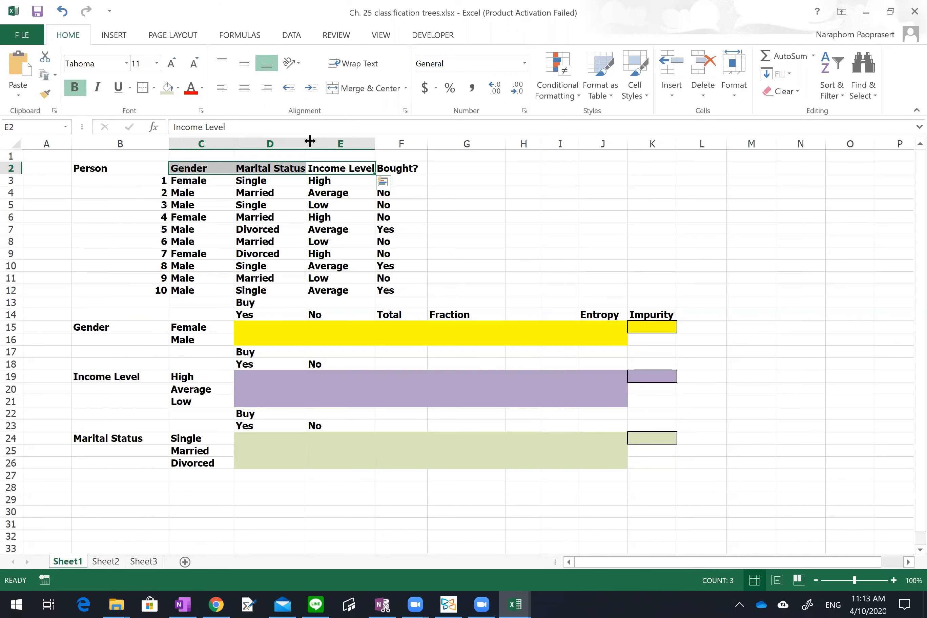
{"action": "left_click_drag", "start_coordinate": [308, 141], "coordinate": [315, 142]}
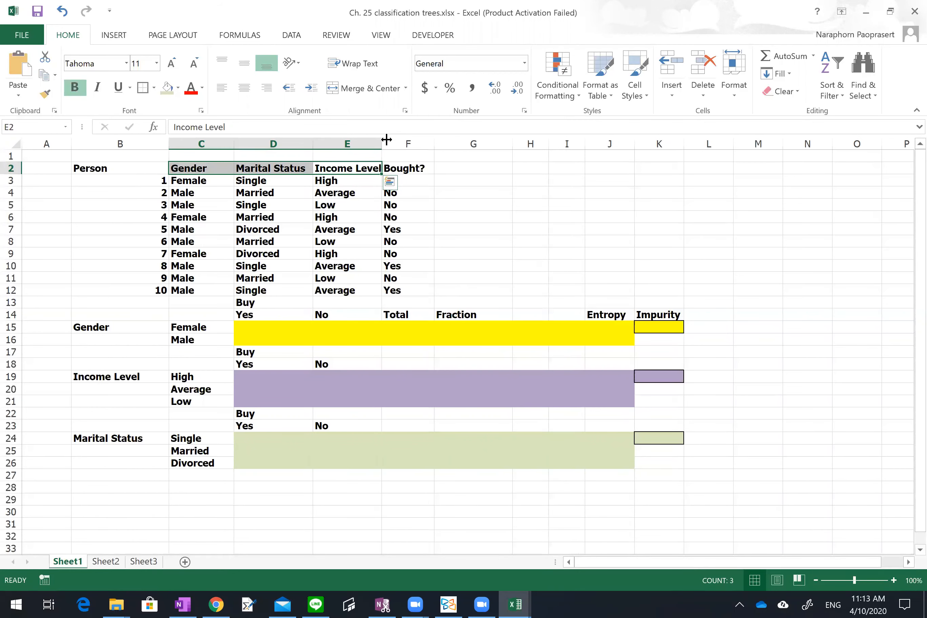
{"action": "left_click_drag", "start_coordinate": [382, 142], "coordinate": [405, 143]}
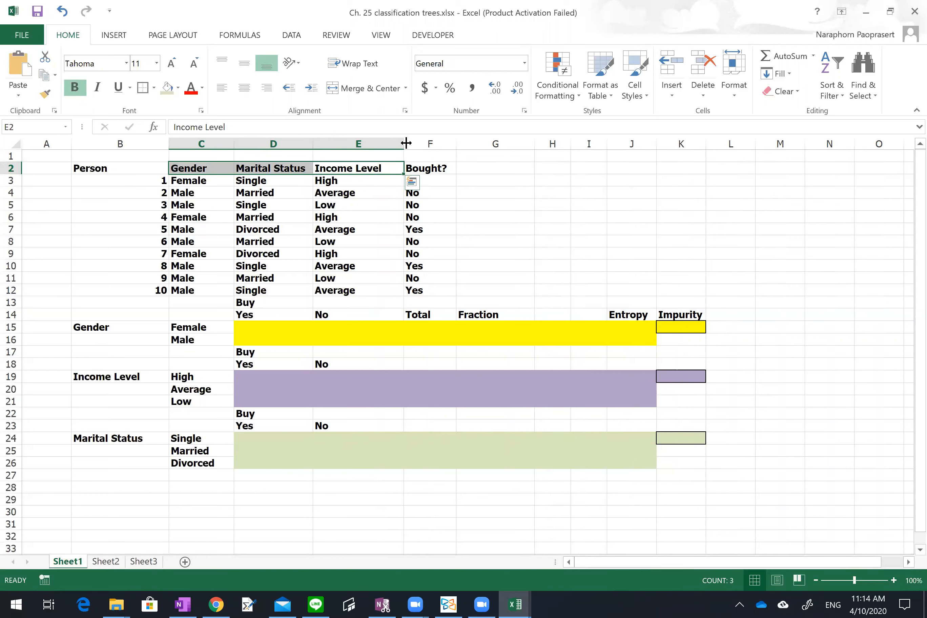
Review the Gender, Income Level and Marital Status summary blocks and the categories listed for each attribute
{"action": "left_click", "coordinate": [117, 323]}
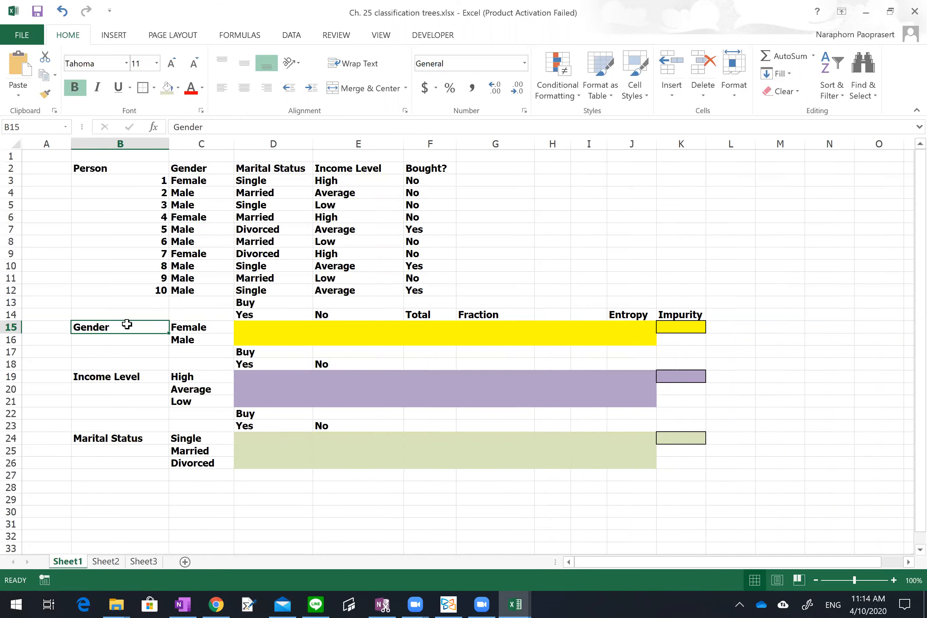
{"action": "left_click", "coordinate": [115, 377]}
{"action": "left_click", "coordinate": [115, 439]}
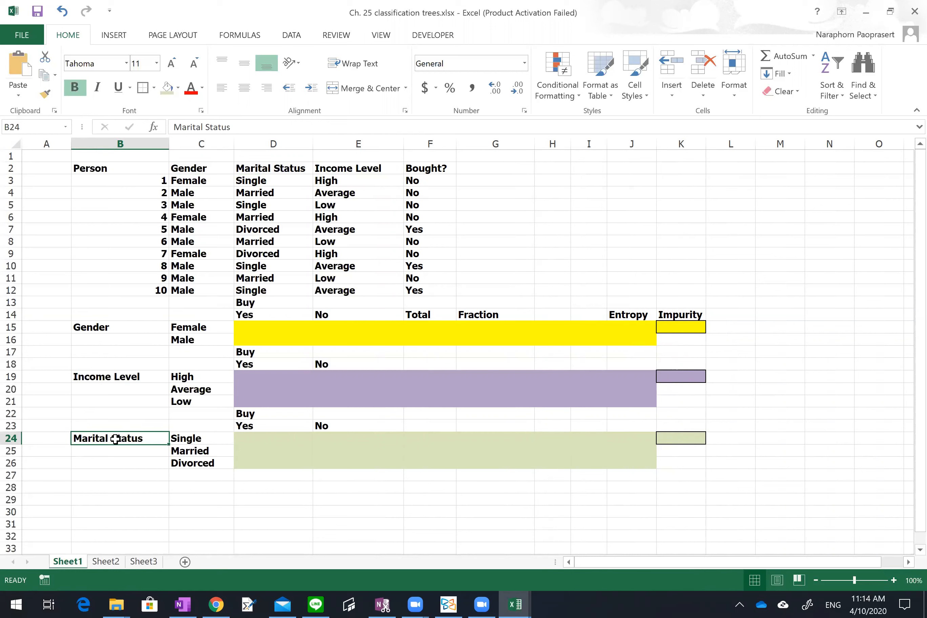
{"action": "left_click", "coordinate": [114, 324]}
{"action": "left_click", "coordinate": [187, 326]}
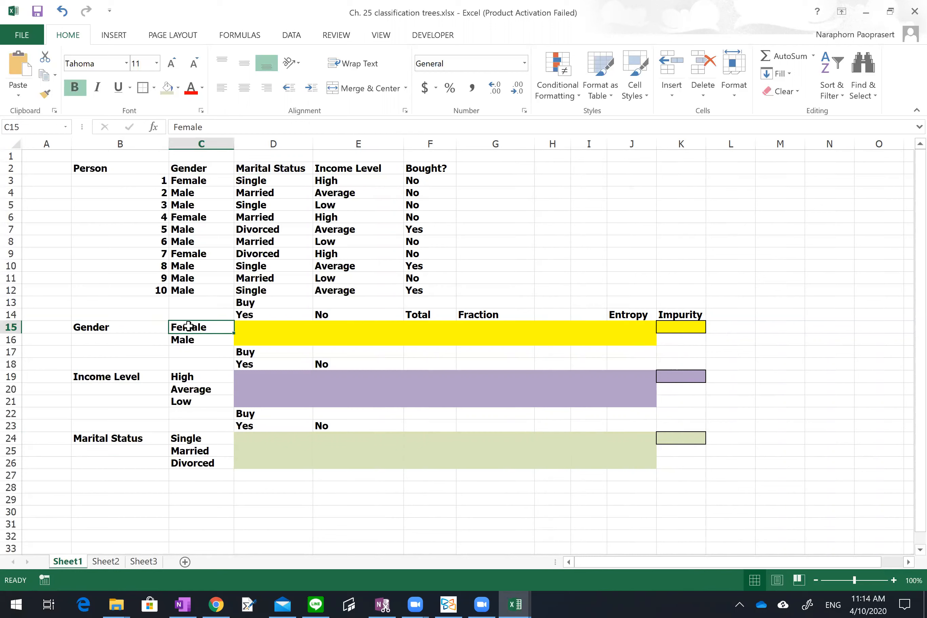
{"action": "key", "text": "Down"}
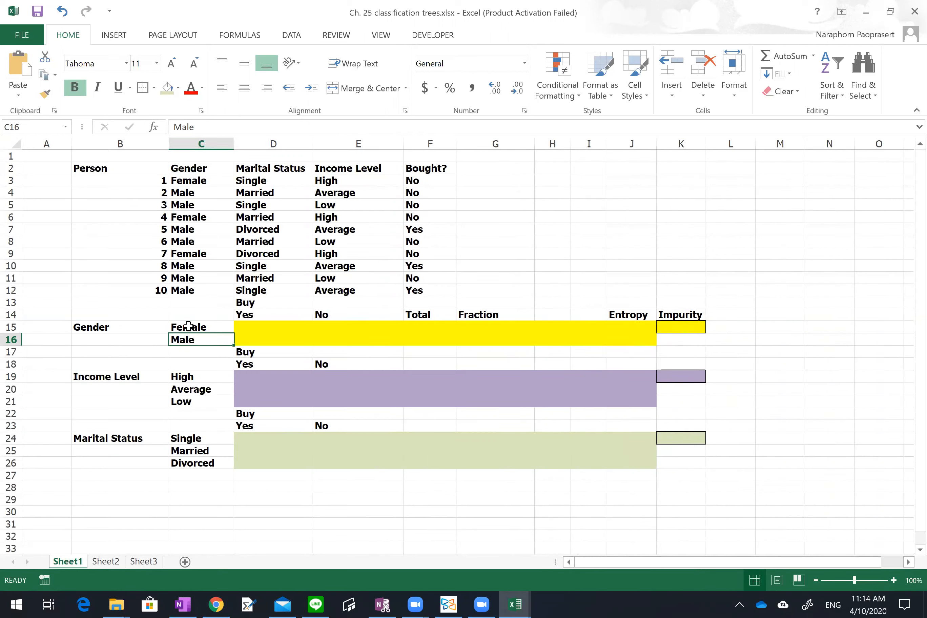
{"action": "key", "text": "Down"}
{"action": "key", "text": "Down"}
{"action": "key", "text": "Down"}
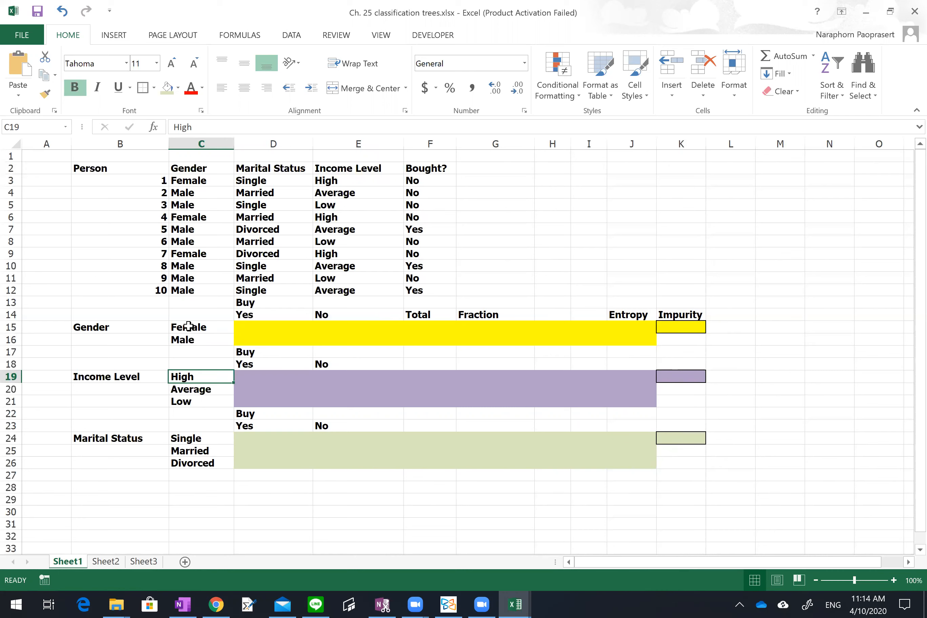
{"action": "key", "text": "Down"}
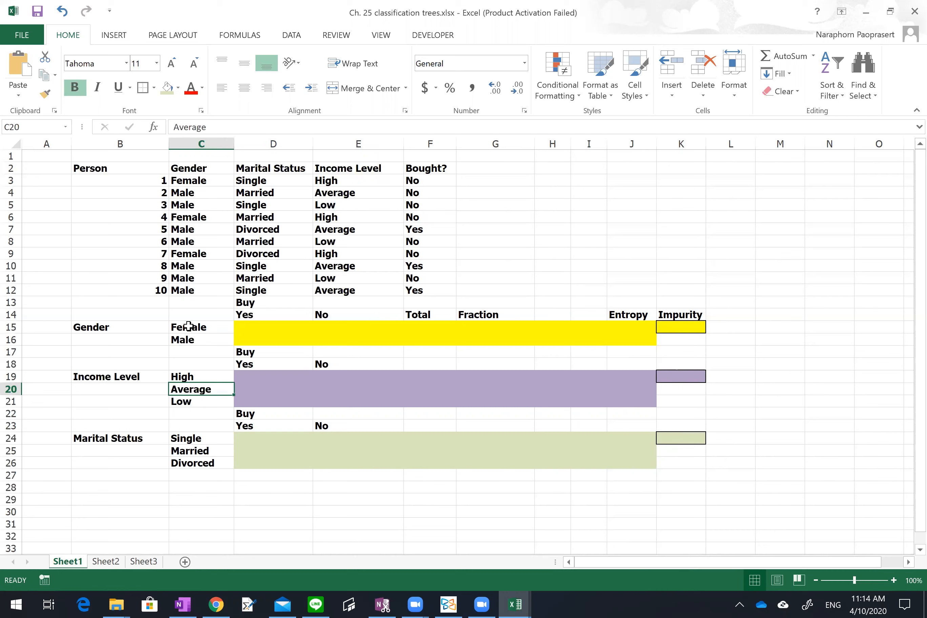
{"action": "key", "text": "Down"}
{"action": "key", "text": "Down"}
{"action": "key", "text": "Down"}
{"action": "key", "text": "Down"}
{"action": "key", "text": "Left"}
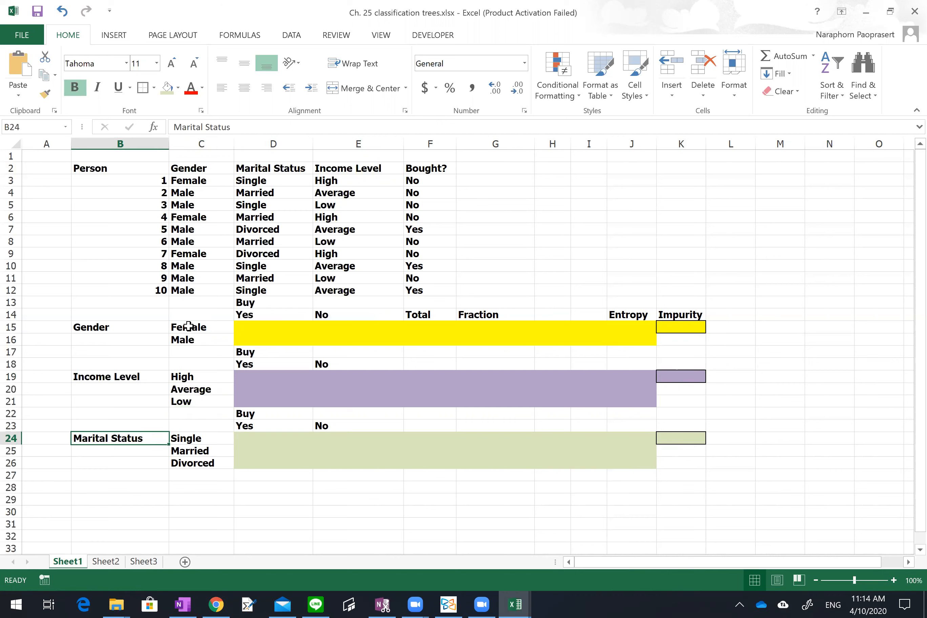
{"action": "key", "text": "Right"}
{"action": "key", "text": "Down"}
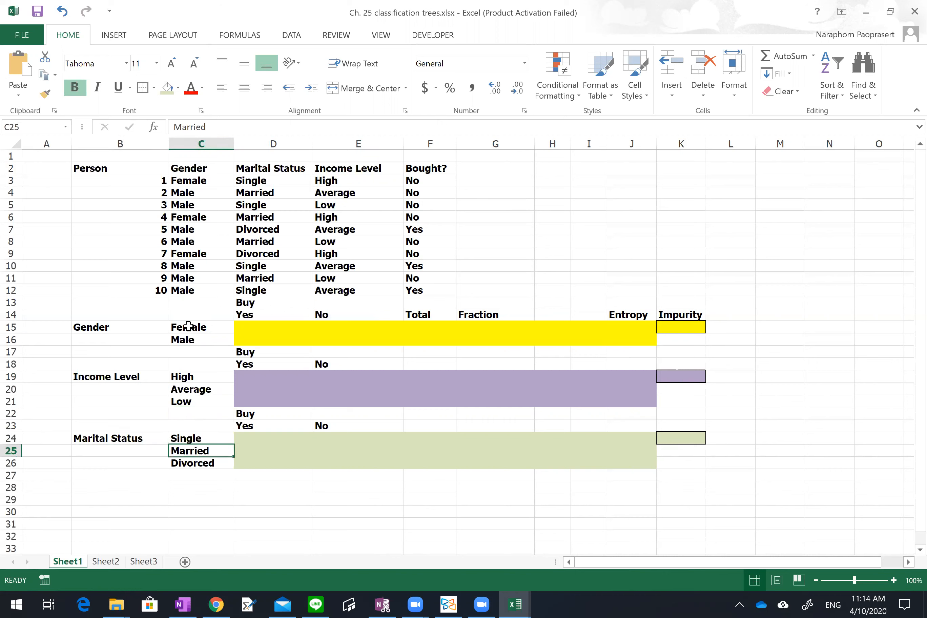
{"action": "key", "text": "Up"}
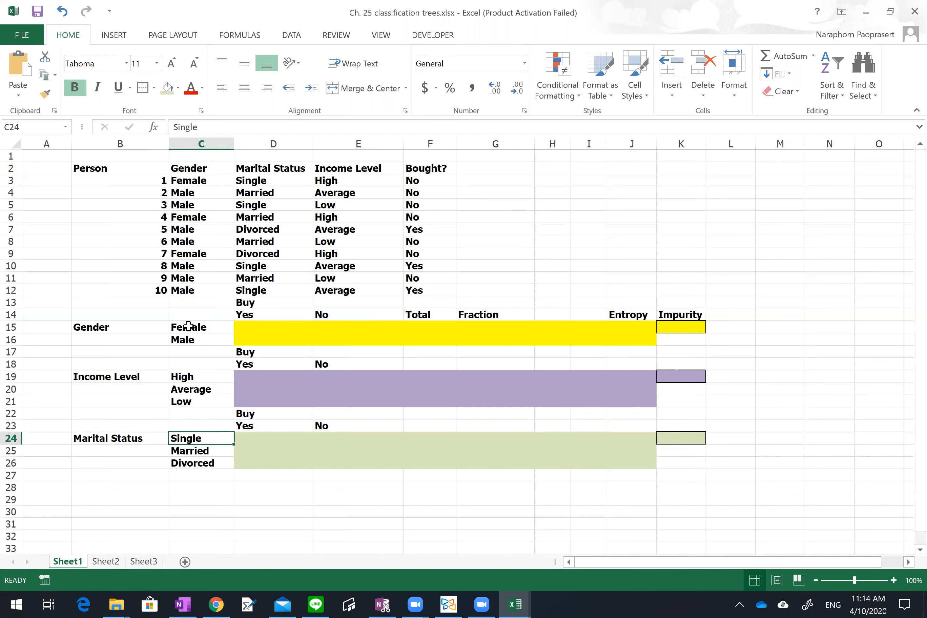
{"action": "key", "text": "Up"}
{"action": "key", "text": "Up"}
{"action": "key", "text": "Up"}
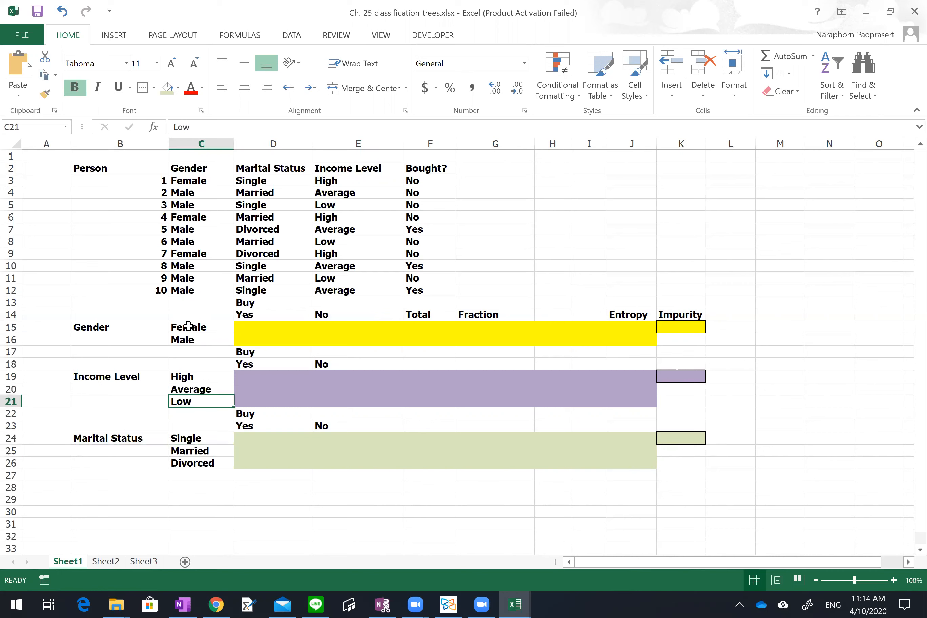
{"action": "key", "text": "Up"}
{"action": "key", "text": "Up"}
{"action": "key", "text": "Up"}
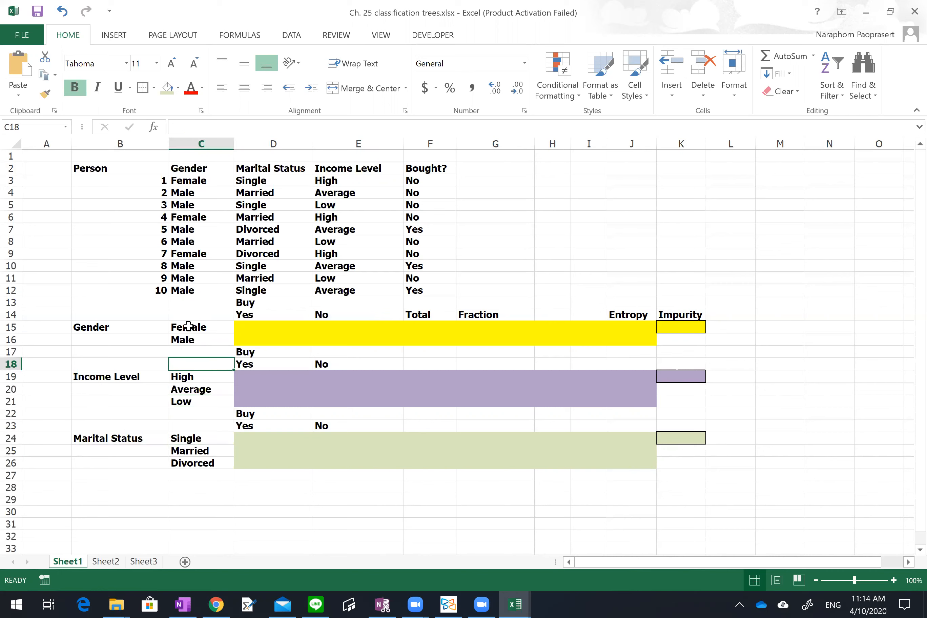
{"action": "key", "text": "Up"}
{"action": "key", "text": "Up"}
{"action": "key", "text": "Up"}
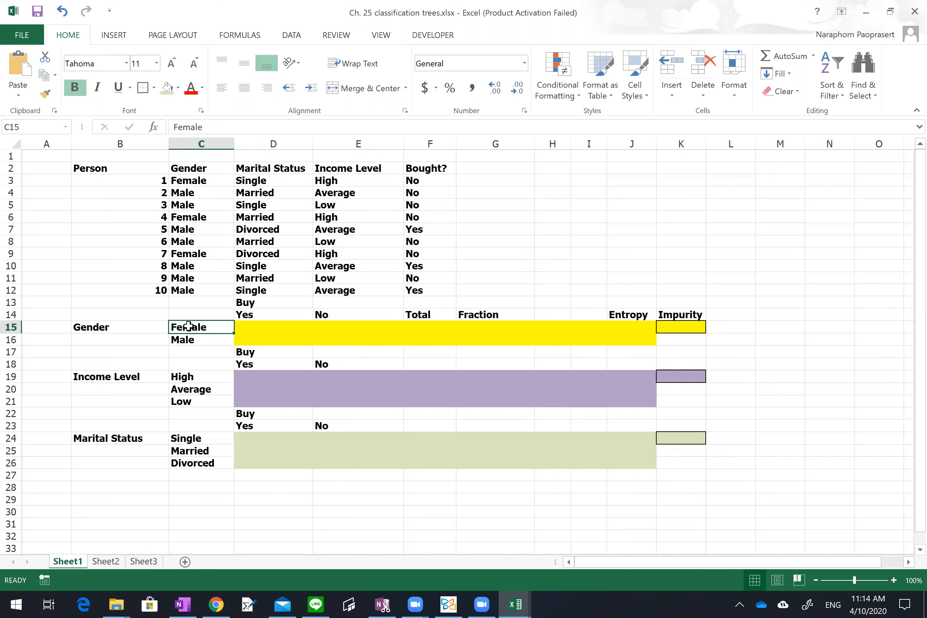
Start a COUNTIFS formula in D15 with the absolute gender range $C$3:$C$12 as the first criteria range
{"action": "left_click", "coordinate": [265, 327]}
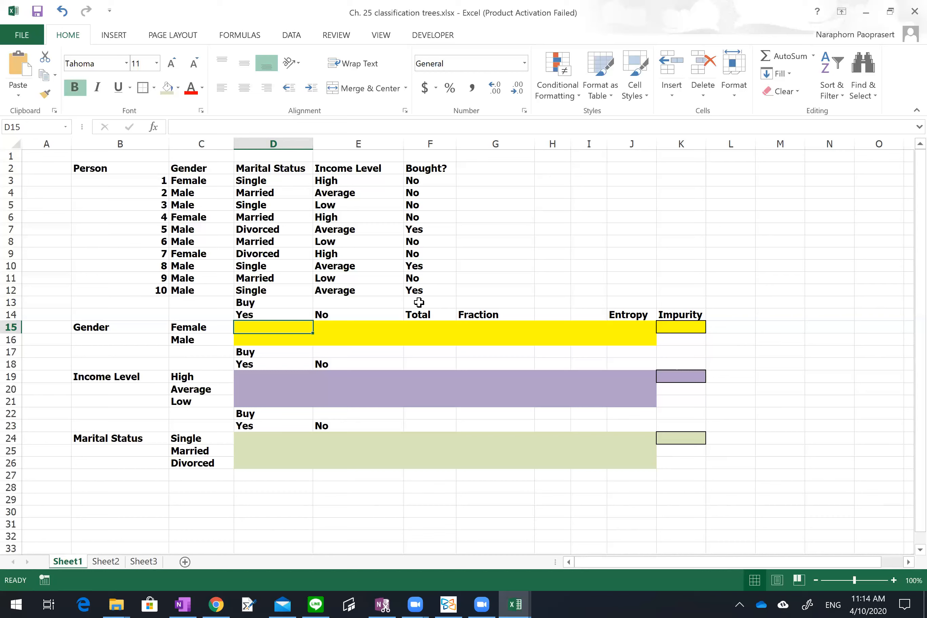
{"action": "type", "text": "=co"}
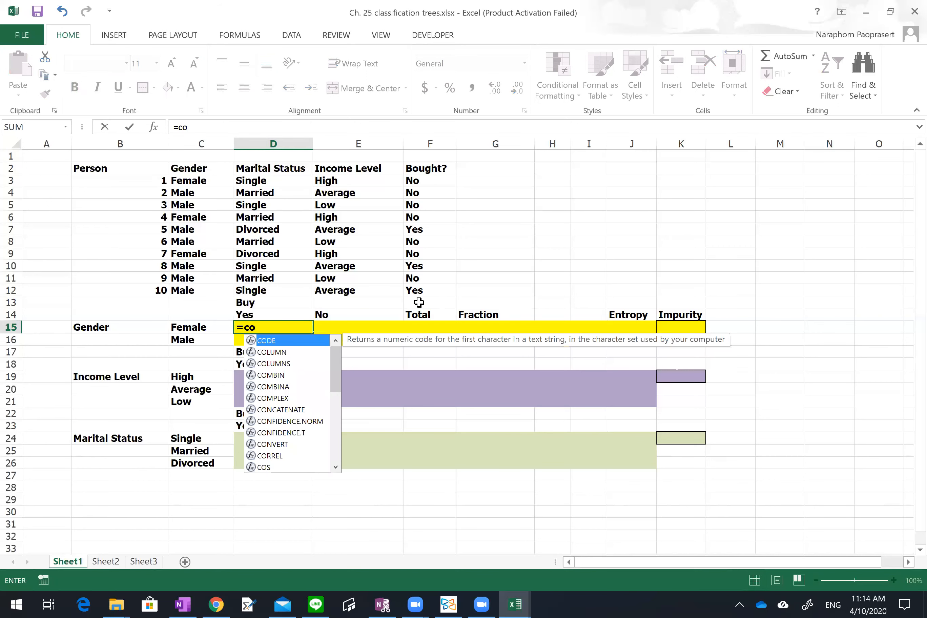
{"action": "type", "text": "unti"}
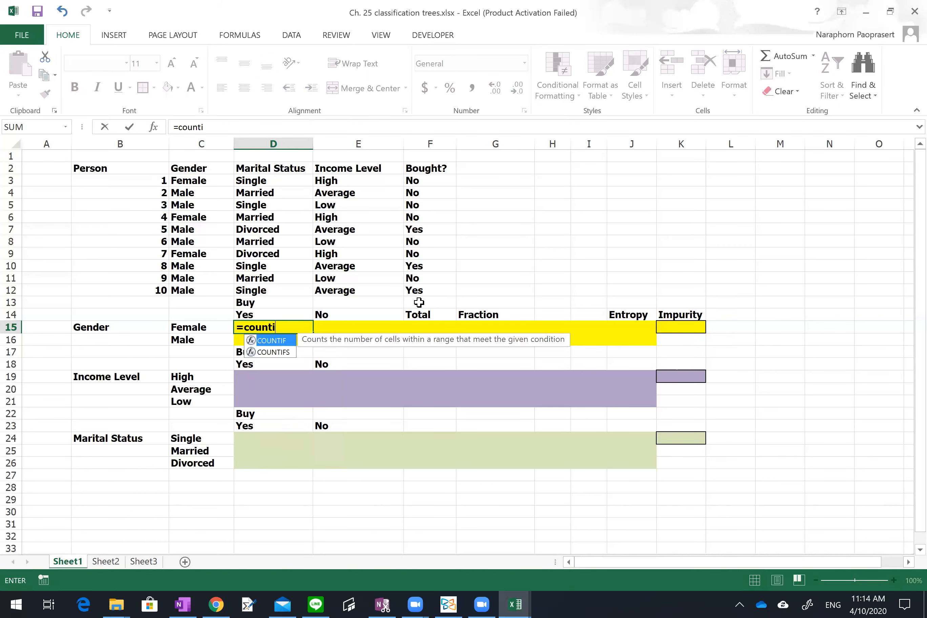
{"action": "type", "text": "fs("}
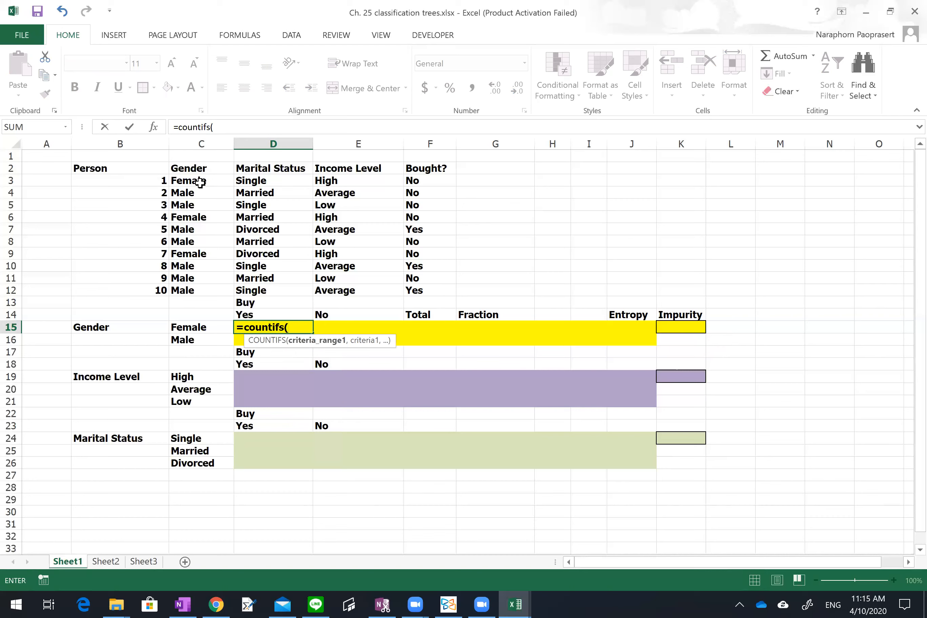
{"action": "left_click_drag", "start_coordinate": [199, 179], "coordinate": [200, 290]}
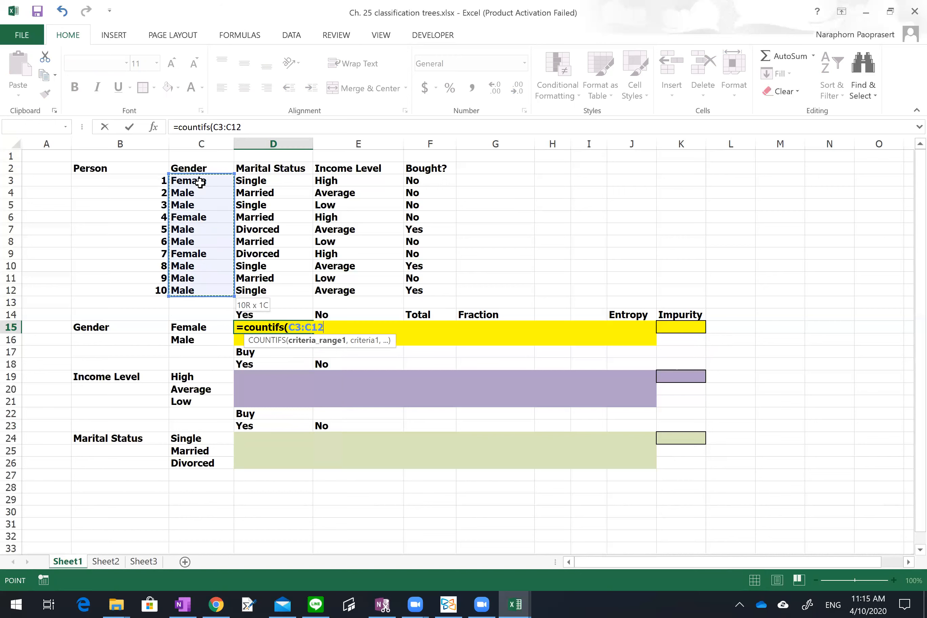
{"action": "key", "text": "F4"}
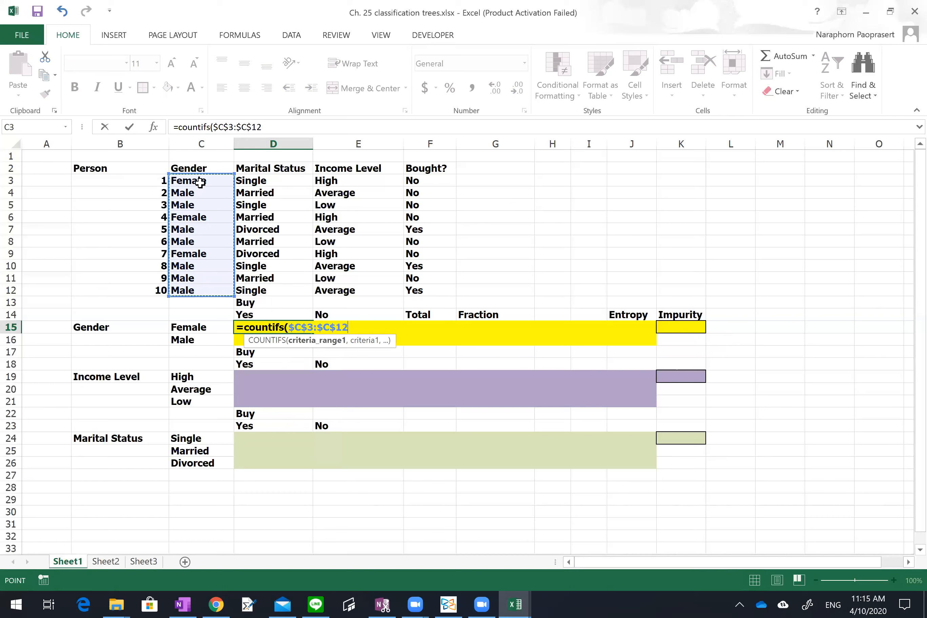
{"action": "left_click", "coordinate": [290, 131]}
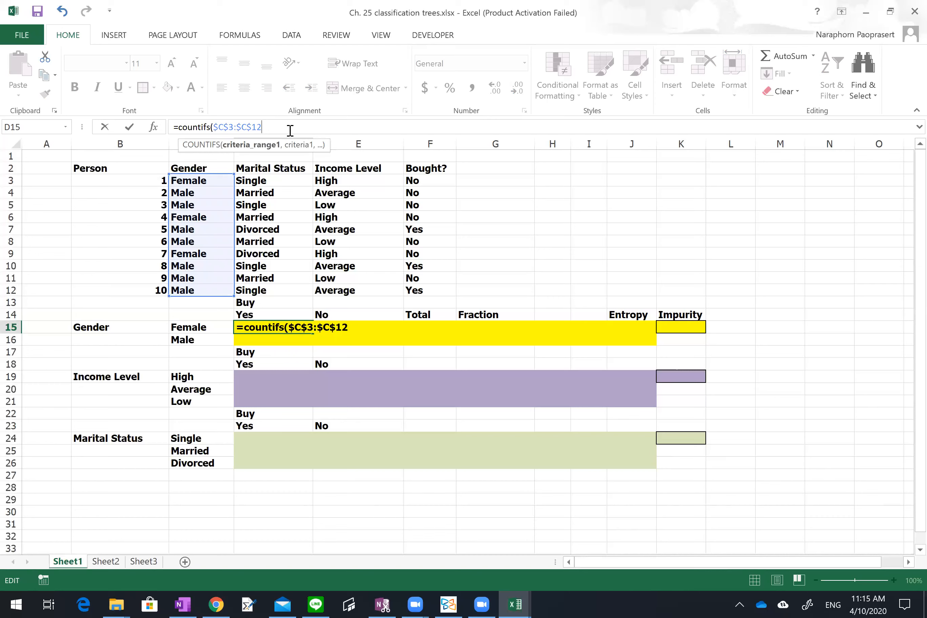
Add the Female label as the formula's first criterion, using the column-locked reference $C15
{"action": "type", "text": ","}
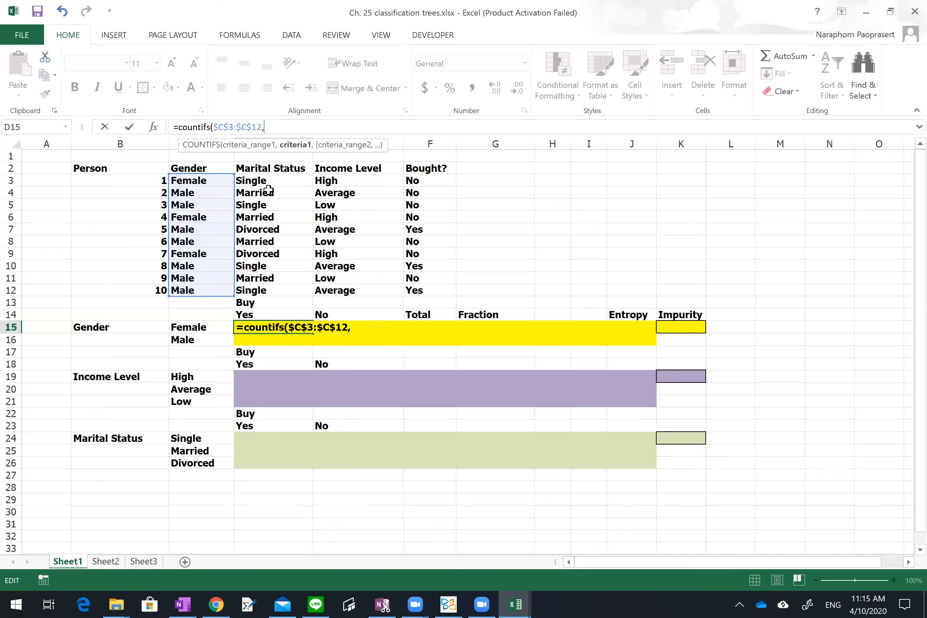
{"action": "left_click", "coordinate": [204, 327]}
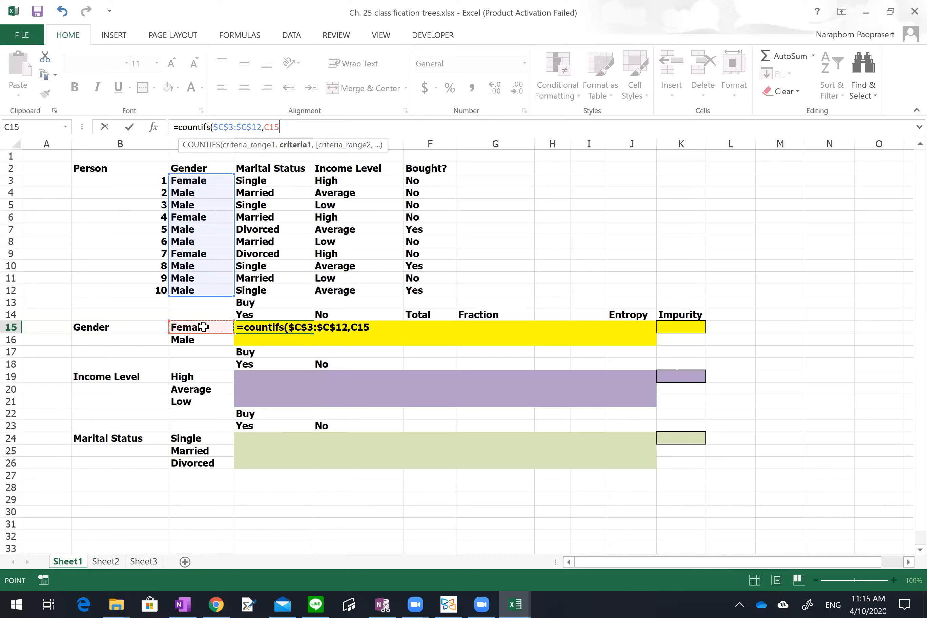
{"action": "key", "text": "F4"}
{"action": "key", "text": "F4"}
{"action": "key", "text": "F4"}
{"action": "type", "text": ","}
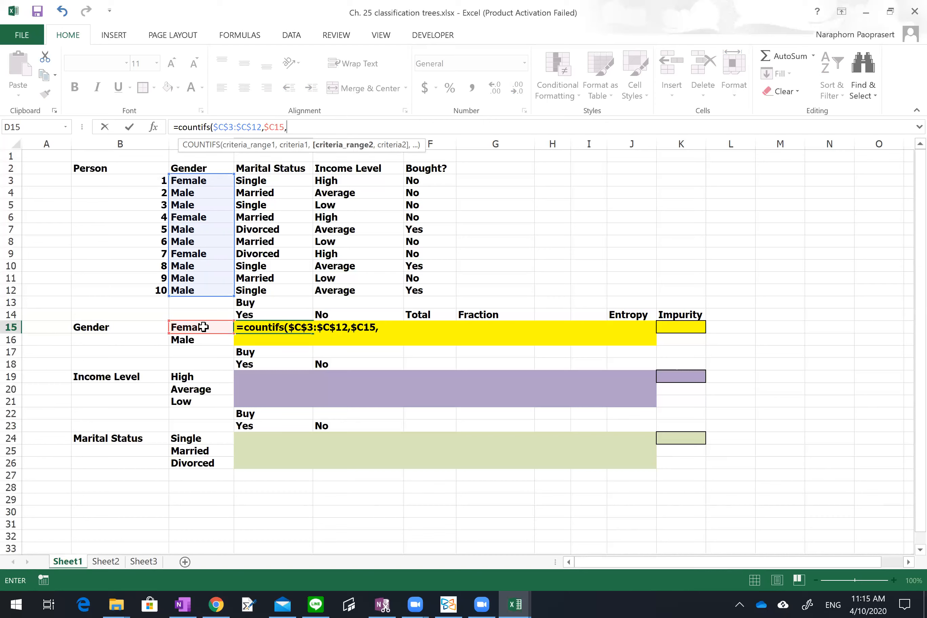
Add the Bought? values as the second criteria range, using the absolute reference $F$3:$F$12
{"action": "left_click", "coordinate": [430, 181]}
{"action": "key", "text": "shift+Down"}
{"action": "key", "text": "shift+Down"}
{"action": "key", "text": "shift+Down"}
{"action": "key", "text": "shift+Down"}
{"action": "key", "text": "shift+Down"}
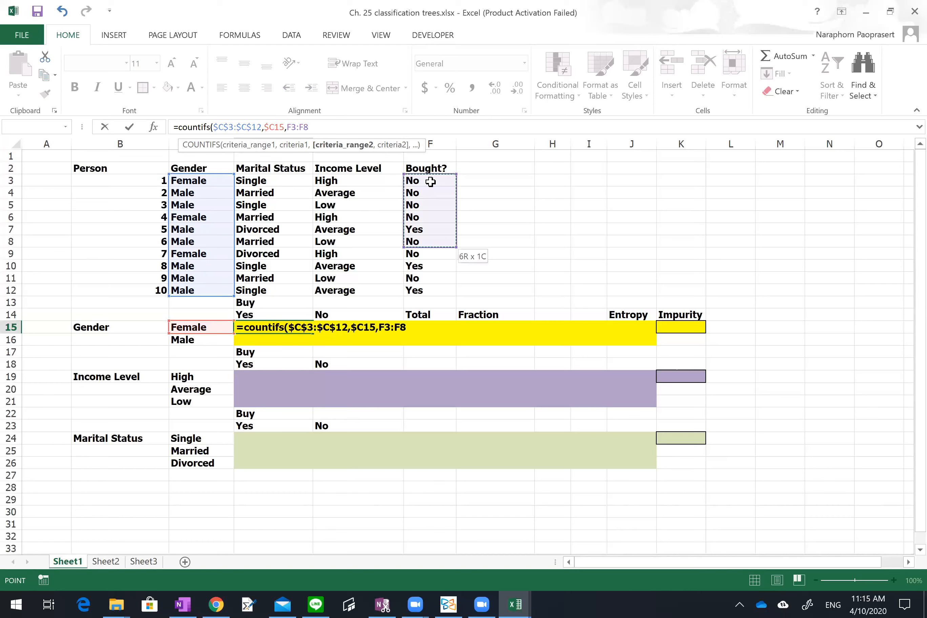
{"action": "key", "text": "shift+Down"}
{"action": "key", "text": "shift+Down"}
{"action": "key", "text": "shift+Down"}
{"action": "key", "text": "shift+Down"}
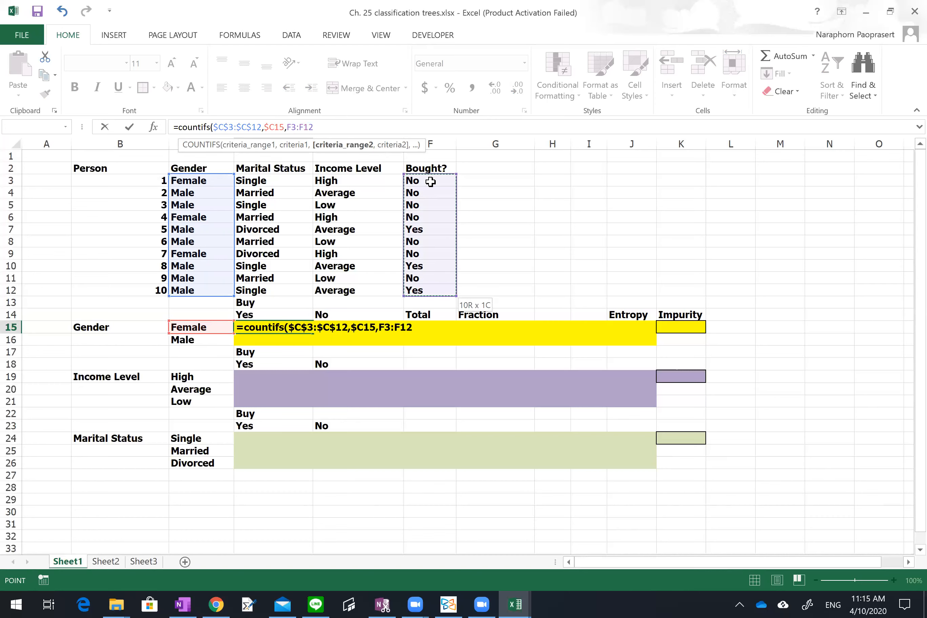
{"action": "key", "text": "F4"}
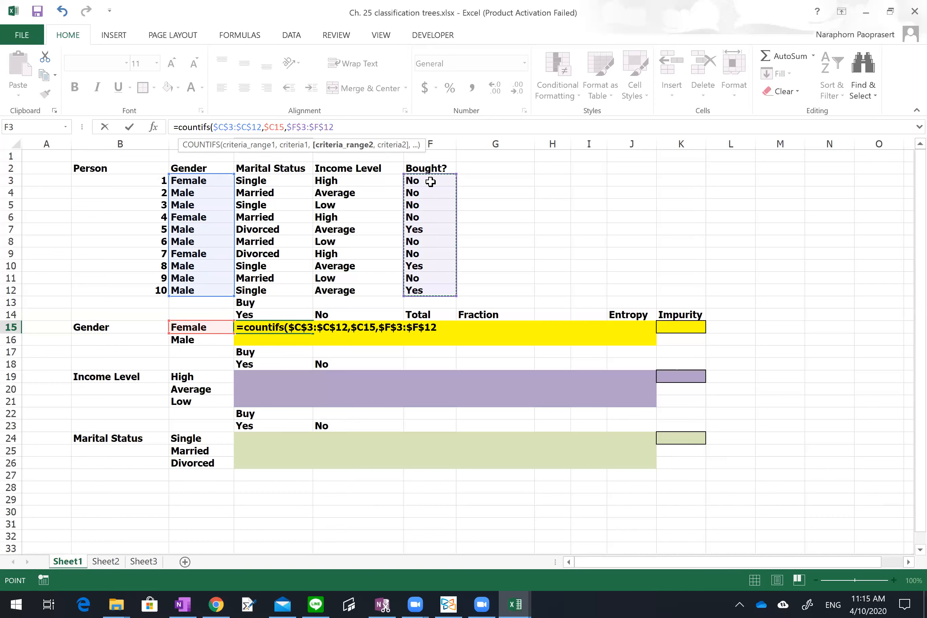
Complete the D15 formula with the Yes header as the second criterion, using the row-locked reference D$14
{"action": "type", "text": ","}
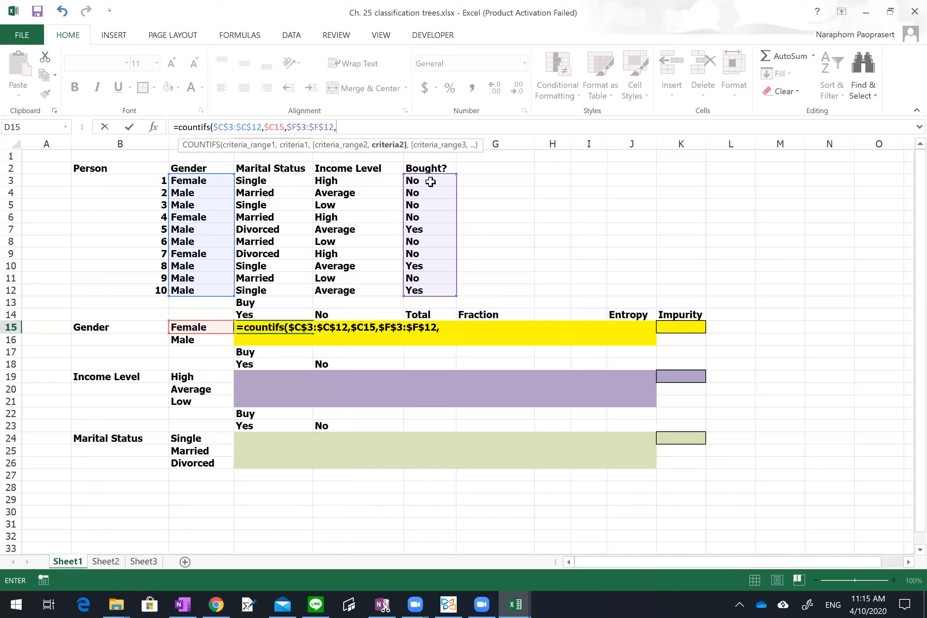
{"action": "left_click", "coordinate": [260, 312]}
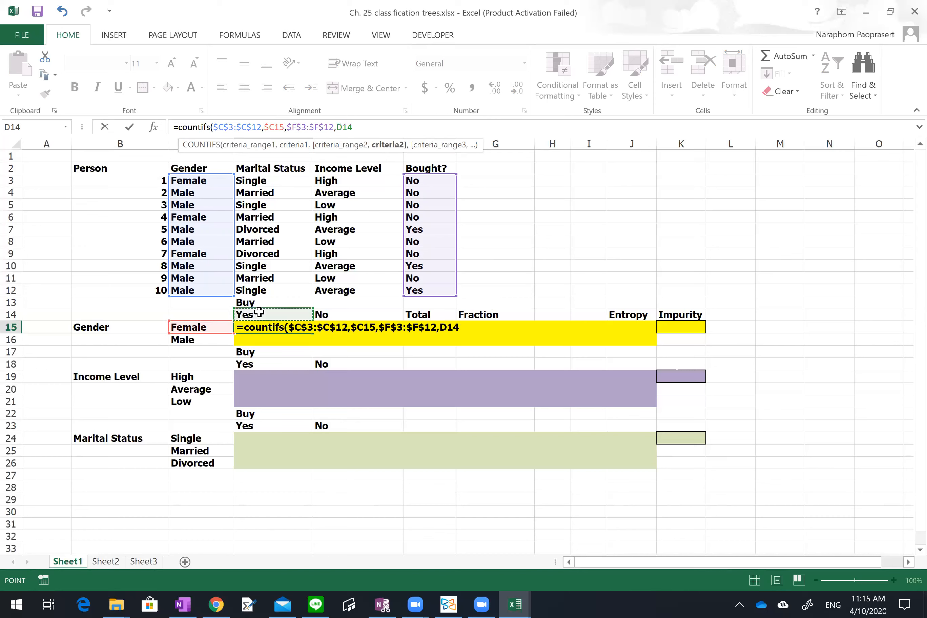
{"action": "key", "text": "F4"}
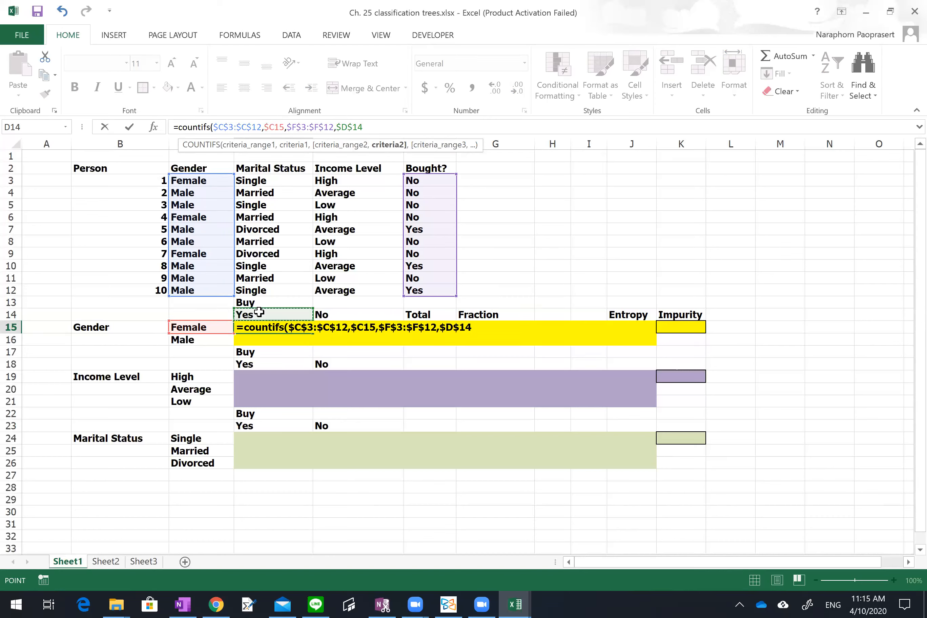
{"action": "key", "text": "F4"}
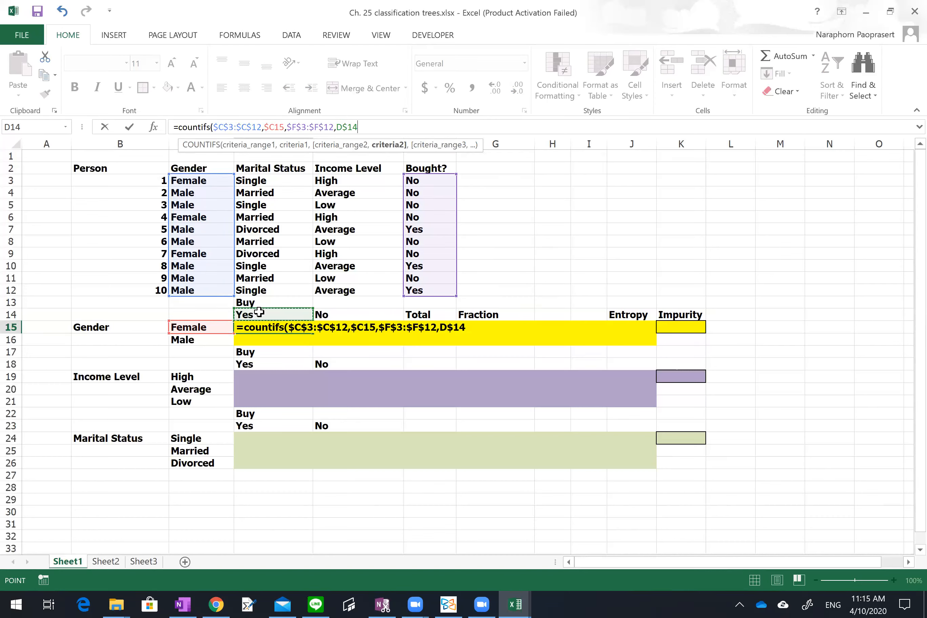
{"action": "type", "text": ")"}
{"action": "key", "text": "ctrl+Return"}
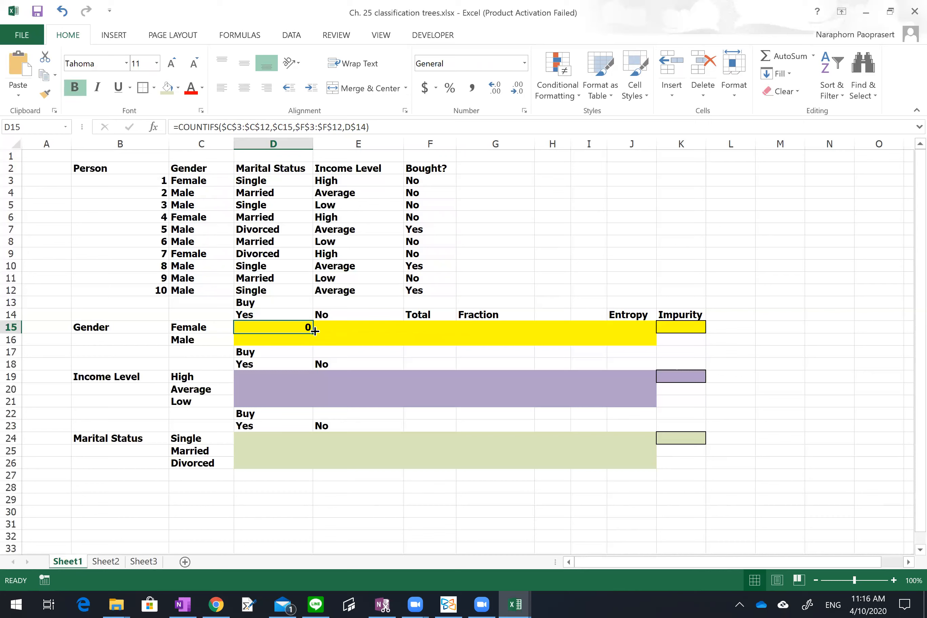
Fill the D15 formula across the Gender counts in D15:E16 and check the copied formulas in the Male row
{"action": "left_click_drag", "start_coordinate": [315, 331], "coordinate": [400, 347]}
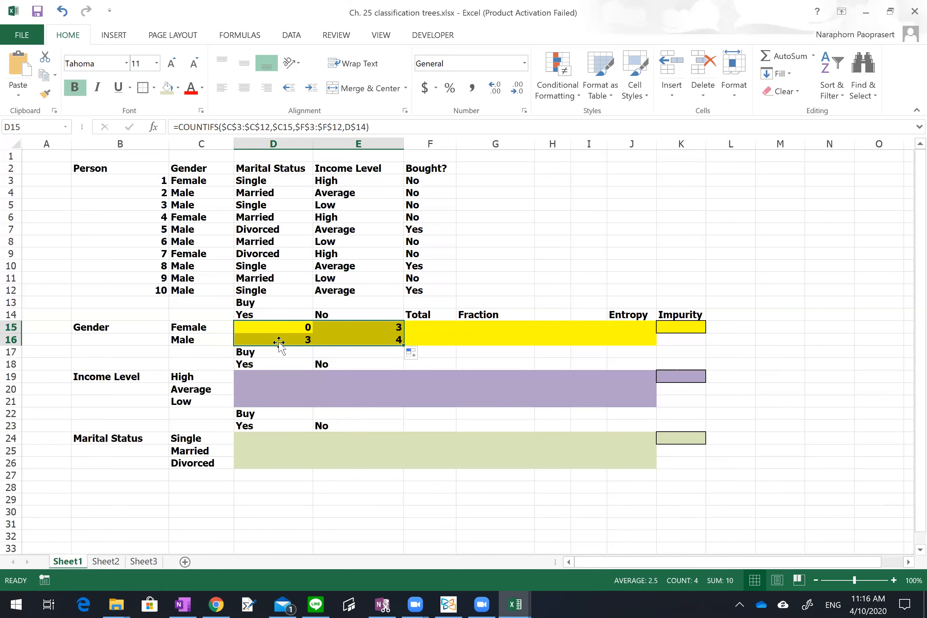
{"action": "left_click", "coordinate": [292, 339]}
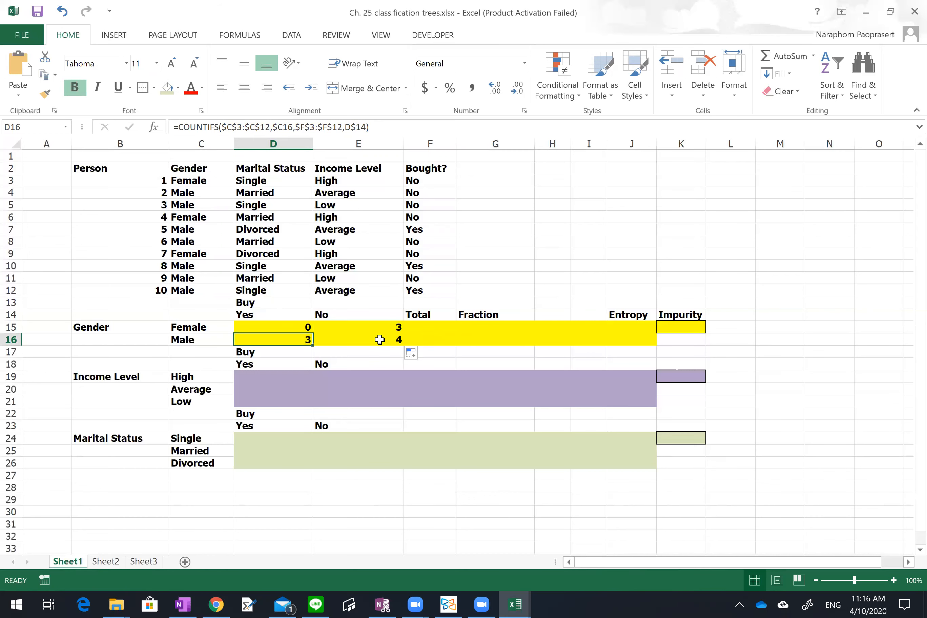
{"action": "left_click", "coordinate": [379, 339]}
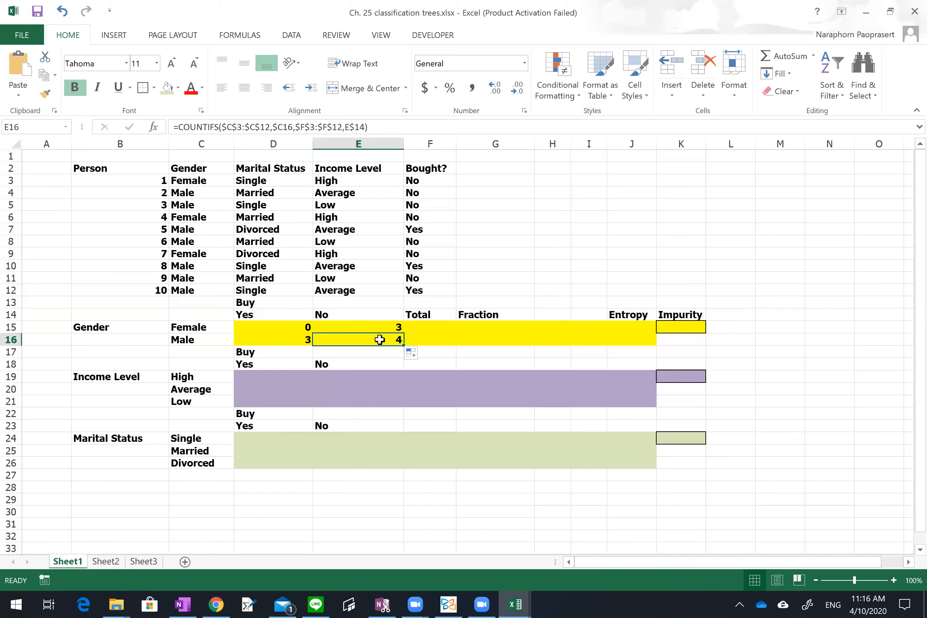
{"action": "key", "text": "Up"}
{"action": "key", "text": "Left"}
{"action": "left_click", "coordinate": [379, 339], "text": "shift"}
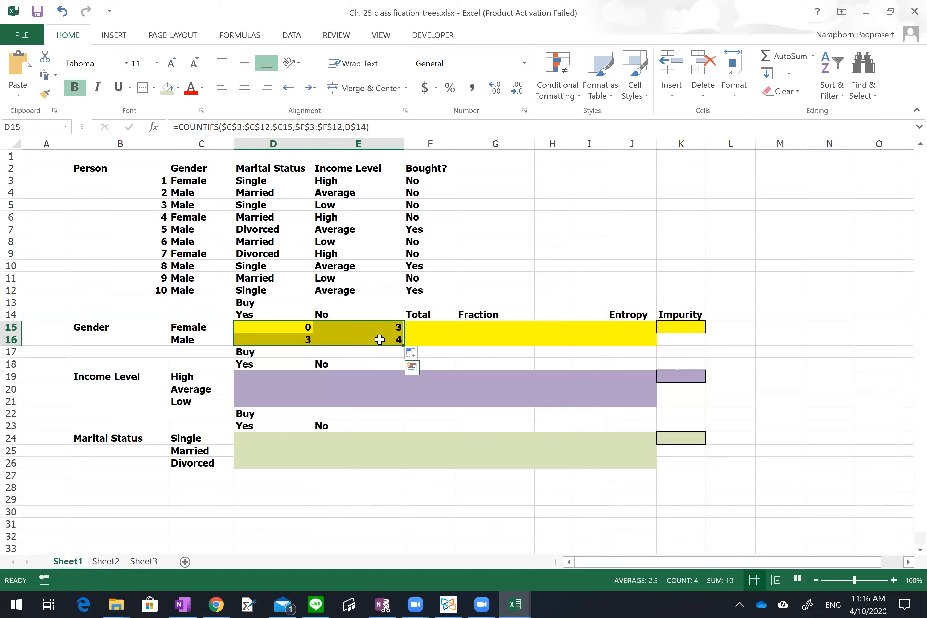
Start a COUNTIFS formula in D19 with the absolute income level range $E$3:$E$12 as the first criteria range
{"action": "left_click", "coordinate": [122, 374]}
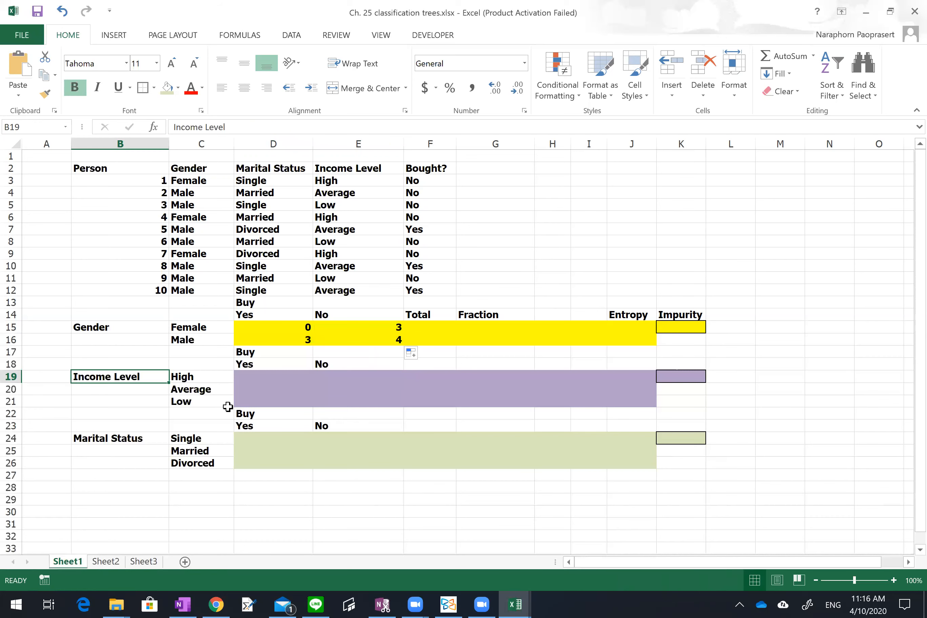
{"action": "left_click", "coordinate": [258, 443]}
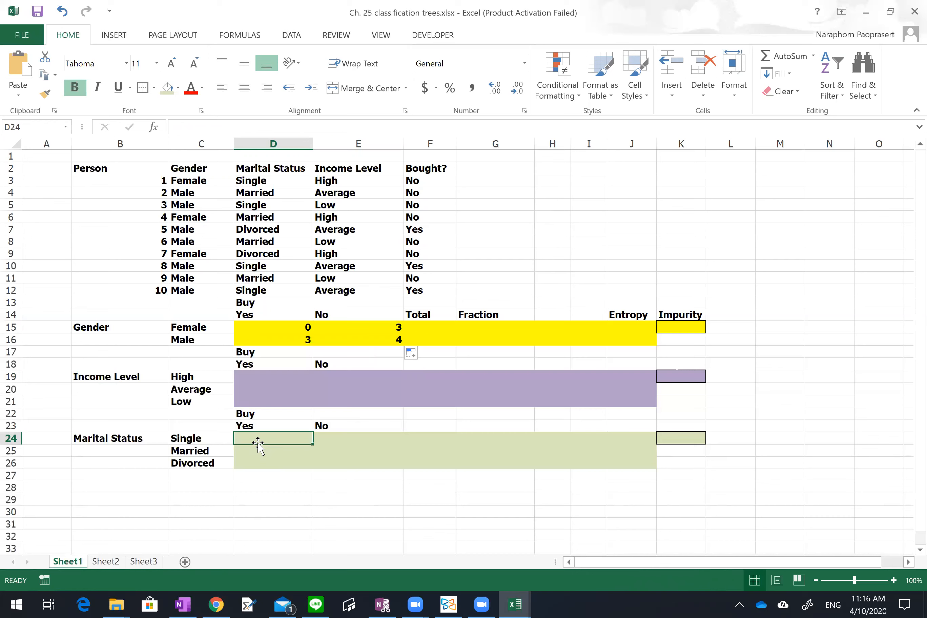
{"action": "left_click", "coordinate": [276, 377]}
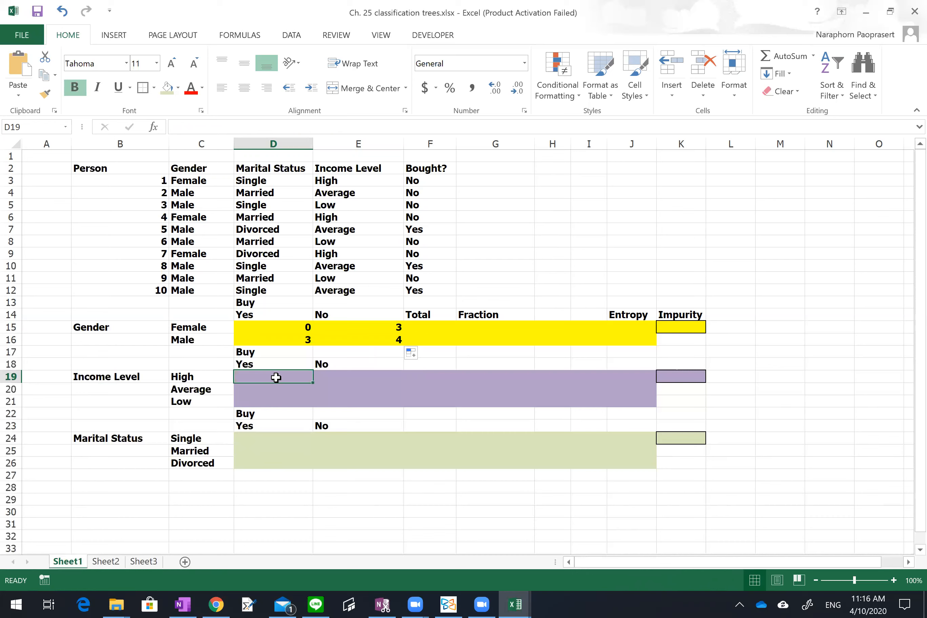
{"action": "type", "text": "="}
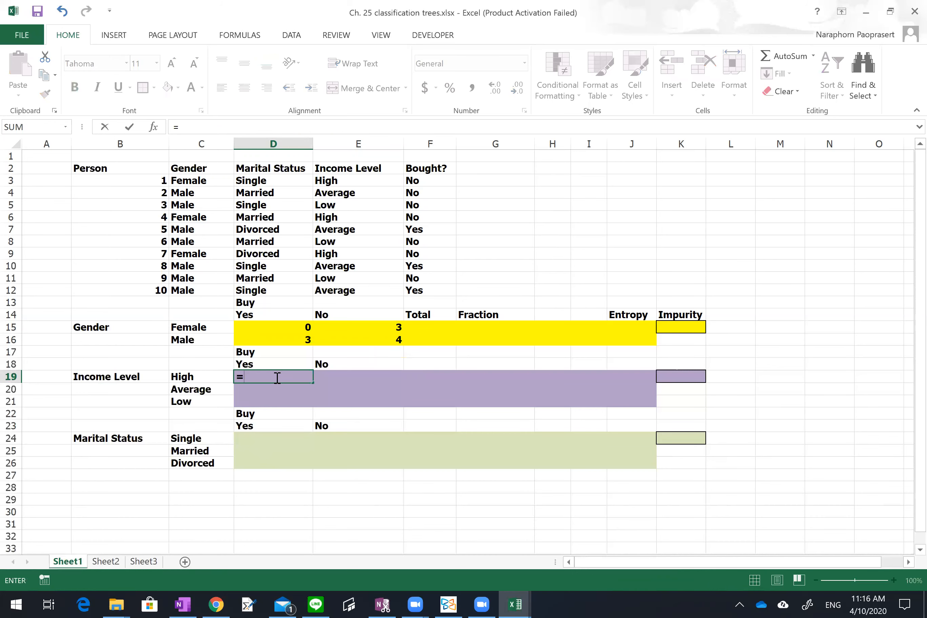
{"action": "type", "text": "counti"}
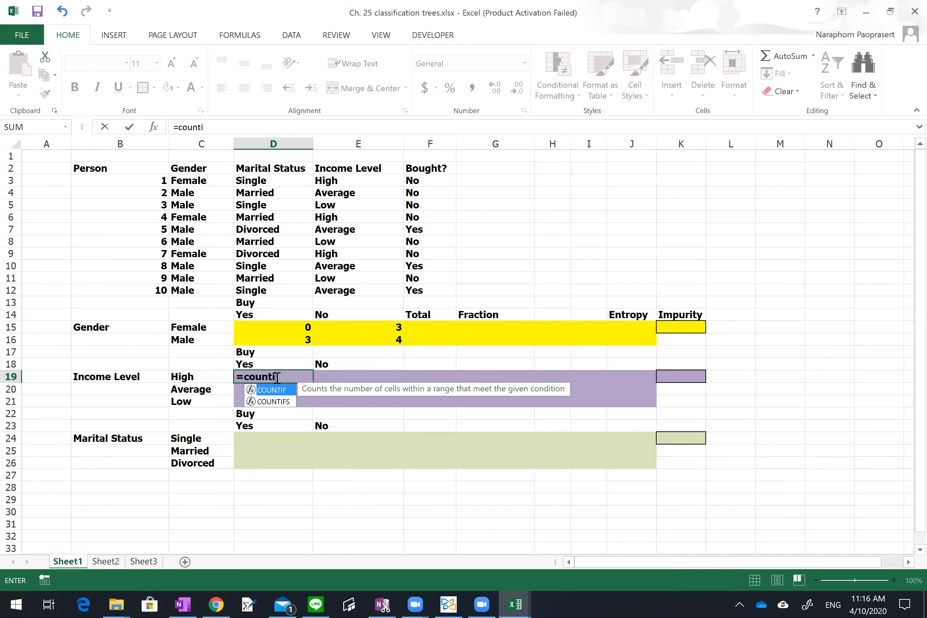
{"action": "type", "text": "fs("}
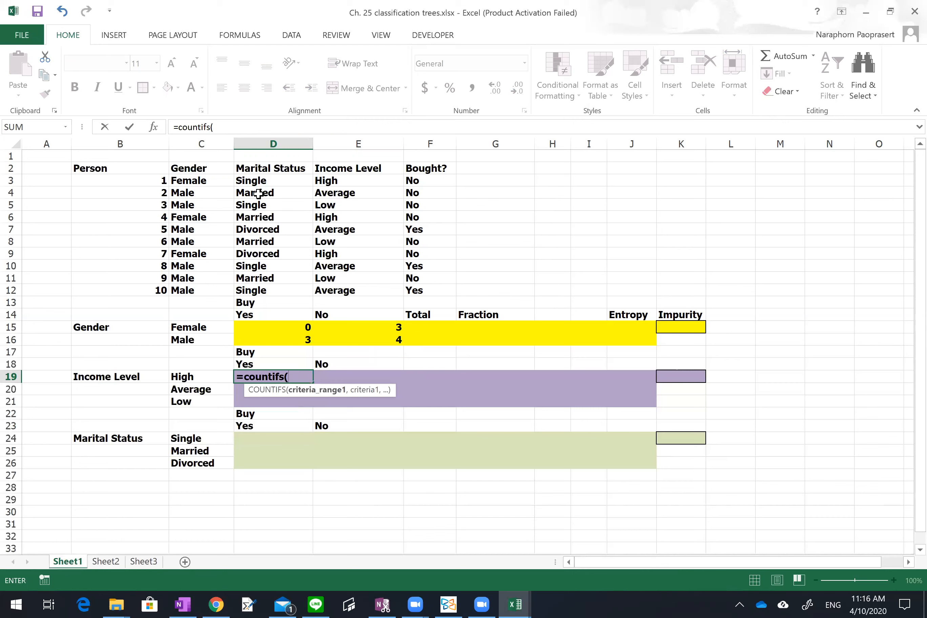
{"action": "left_click_drag", "start_coordinate": [366, 179], "coordinate": [366, 178]}
{"action": "left_click", "coordinate": [366, 178]}
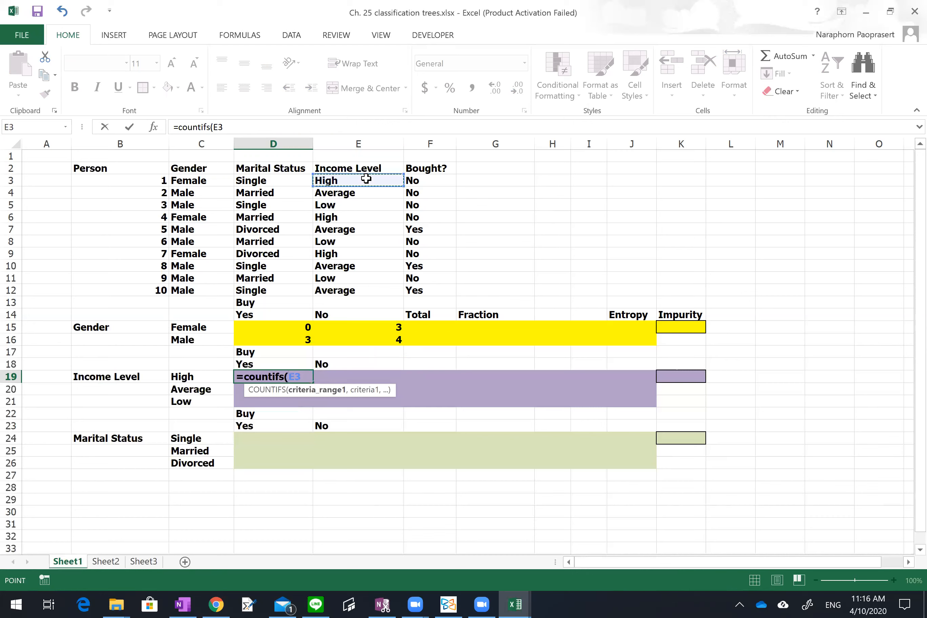
{"action": "mouse_move", "coordinate": [366, 179]}
{"action": "left_mouse_down"}
{"action": "mouse_move", "coordinate": [366, 302]}
{"action": "mouse_move", "coordinate": [366, 290]}
{"action": "left_mouse_up"}
{"action": "key", "text": "F4"}
{"action": "type", "text": ","}
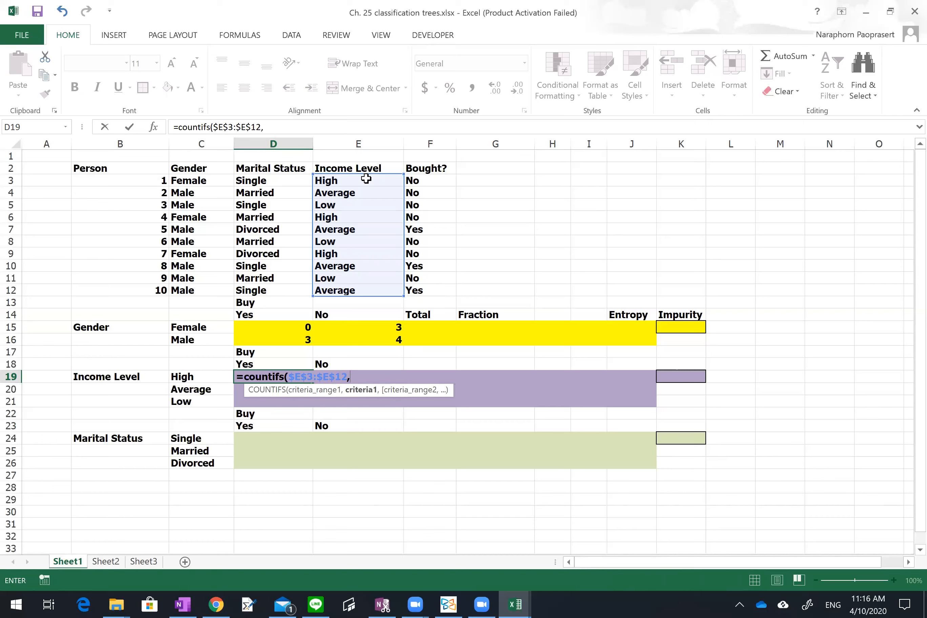
Add the High label as the D19 formula's first criterion, using the column-locked reference $C19
{"action": "left_click", "coordinate": [199, 379]}
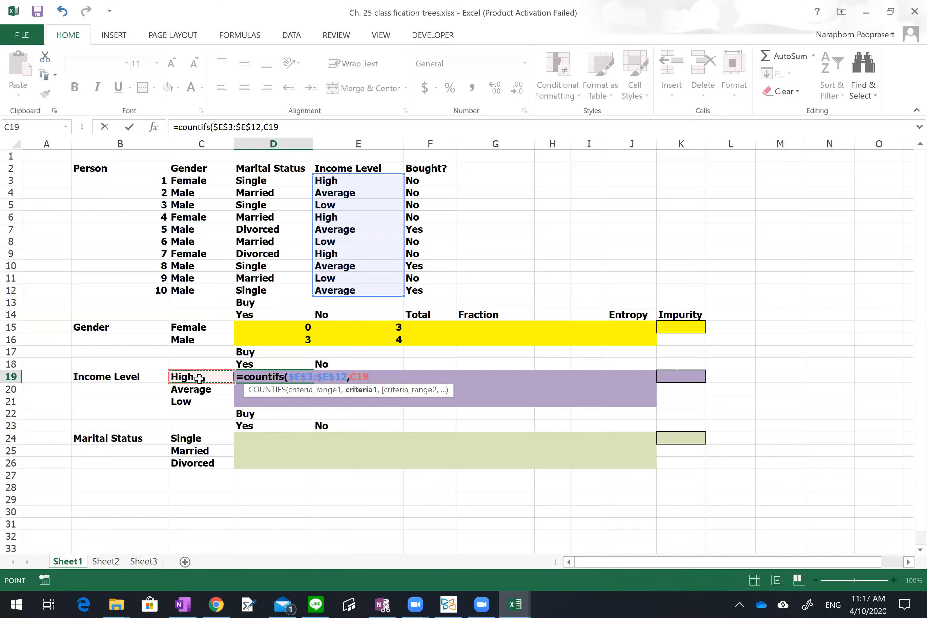
{"action": "key", "text": "F4"}
{"action": "key", "text": "F4"}
{"action": "key", "text": "F4"}
{"action": "type", "text": ","}
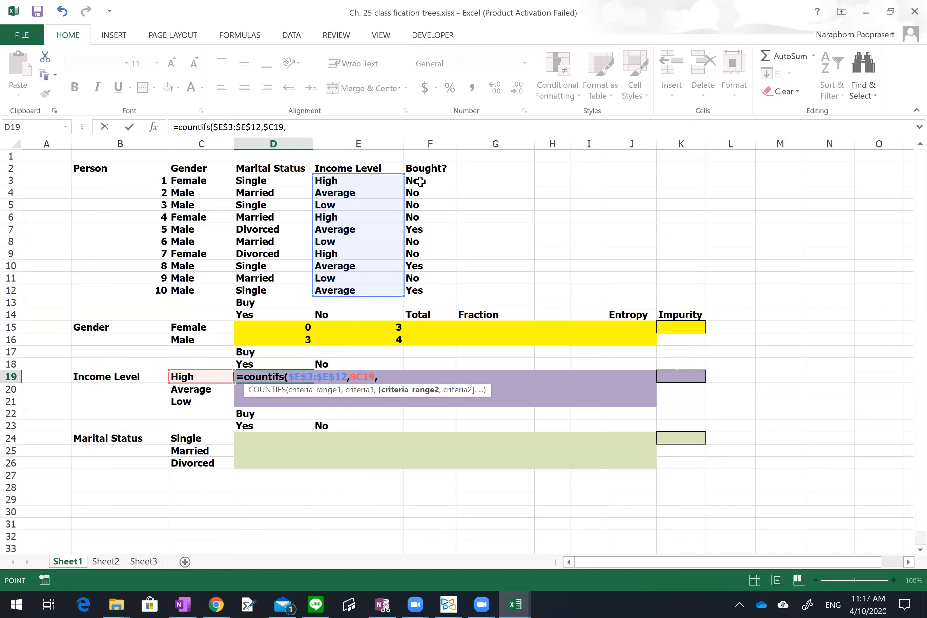
Complete the D19 formula with the Bought? range $F$3:$F$12 and the Yes header as the row-locked criterion D$18
{"action": "left_click_drag", "start_coordinate": [420, 181], "coordinate": [420, 290]}
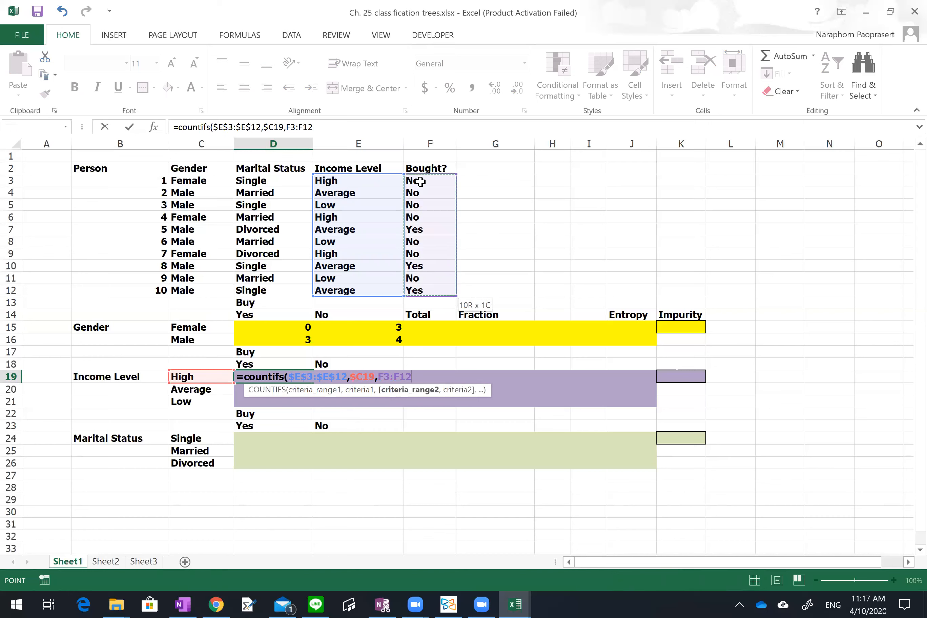
{"action": "key", "text": "F4"}
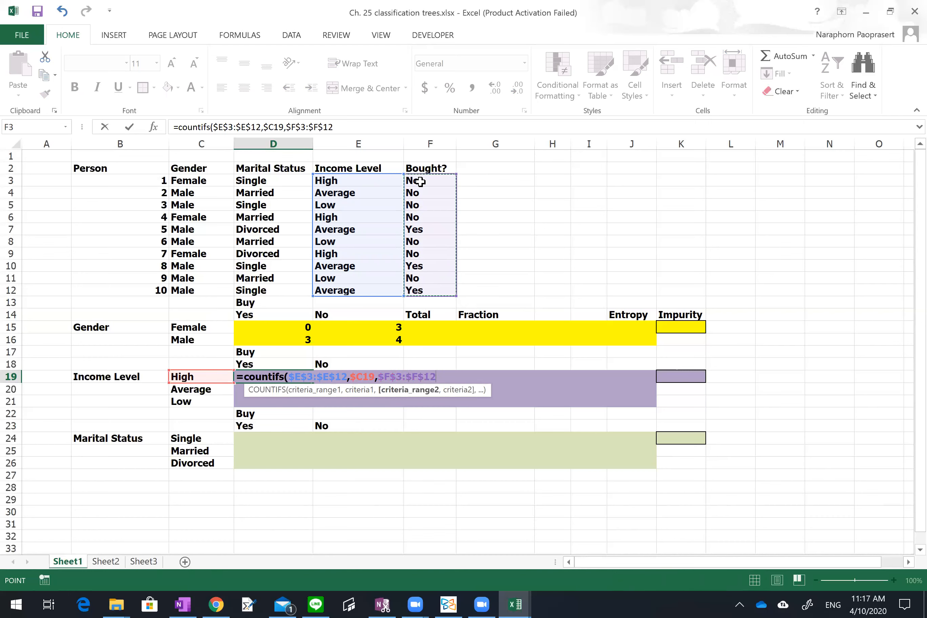
{"action": "type", "text": ","}
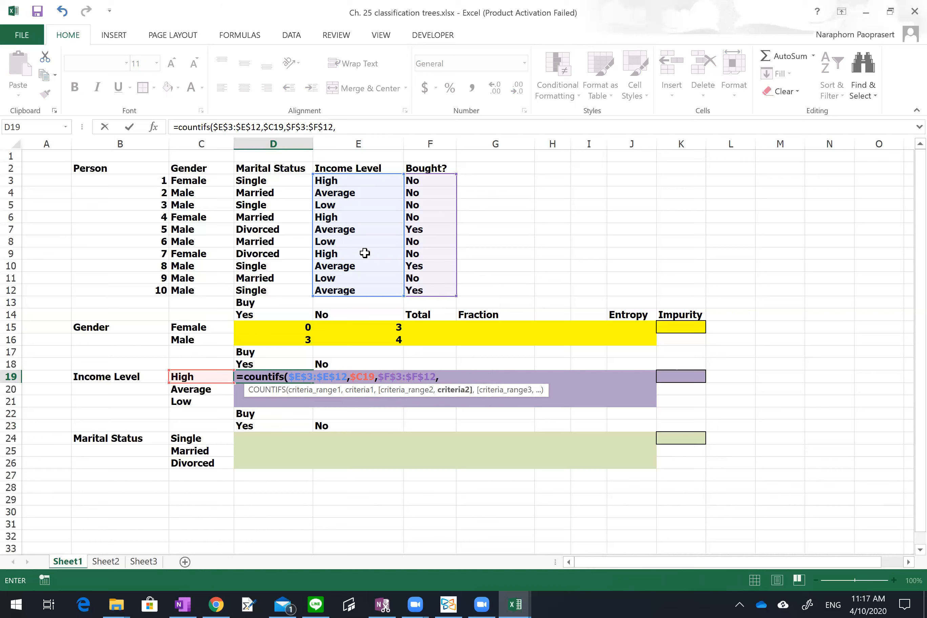
{"action": "left_click", "coordinate": [276, 363]}
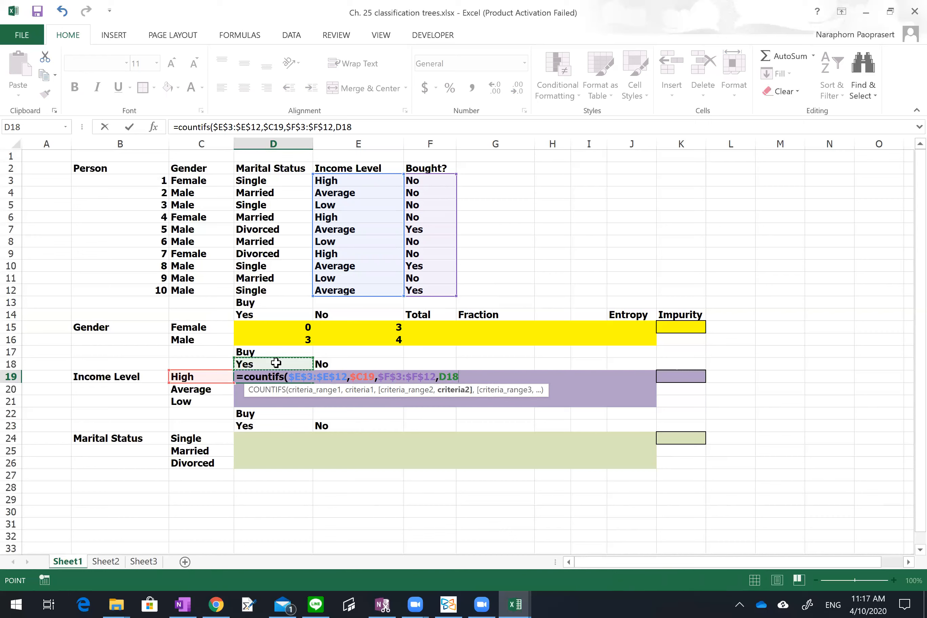
{"action": "key", "text": "F4"}
{"action": "key", "text": "F4"}
{"action": "key", "text": "Return"}
Fill the D19 formula across the Income Level counts in D19:E21 and inspect the formulas in the High row
{"action": "left_click", "coordinate": [296, 373]}
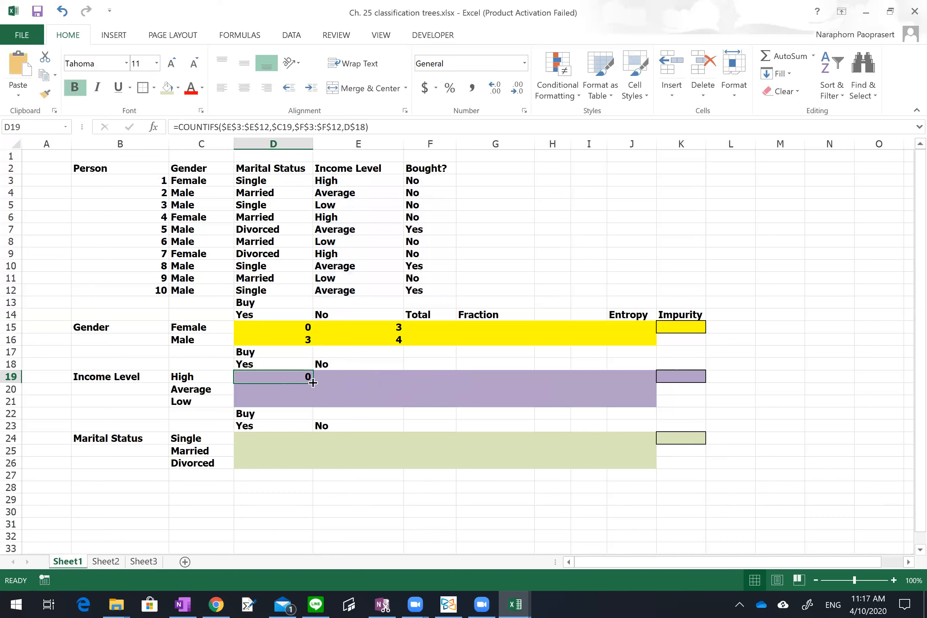
{"action": "left_click_drag", "start_coordinate": [313, 382], "coordinate": [401, 408]}
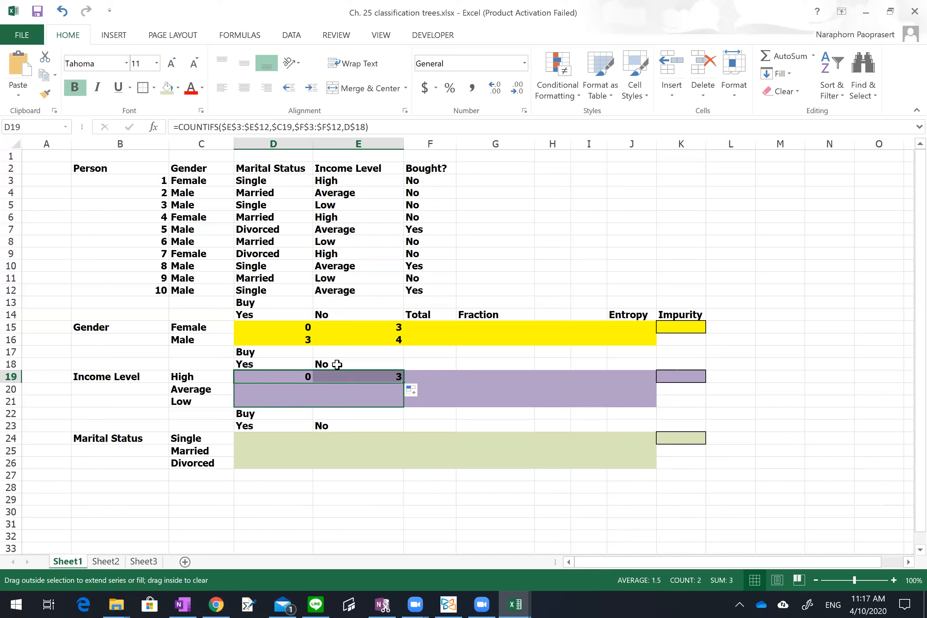
{"action": "left_click", "coordinate": [193, 374]}
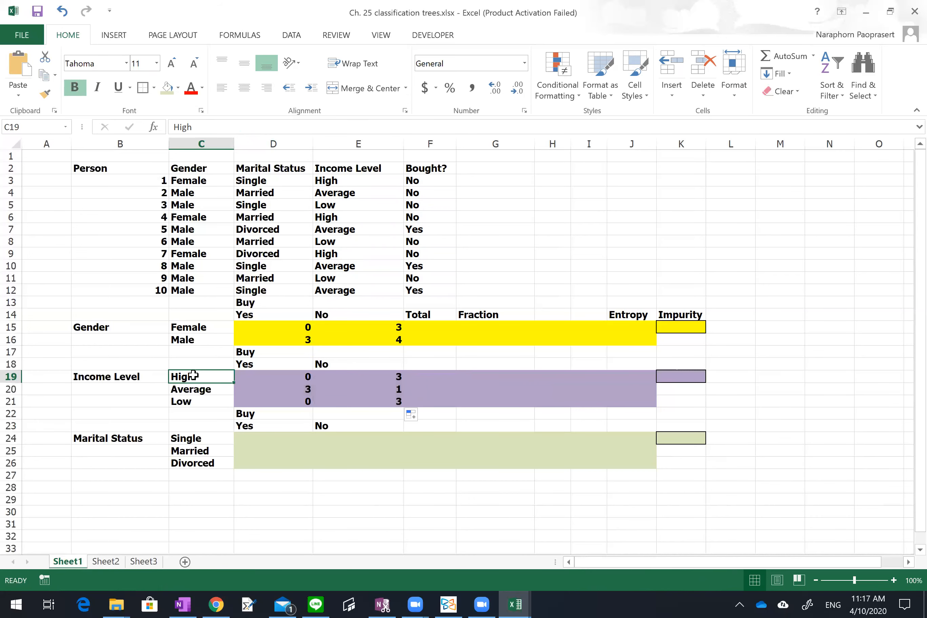
{"action": "key", "text": "Right"}
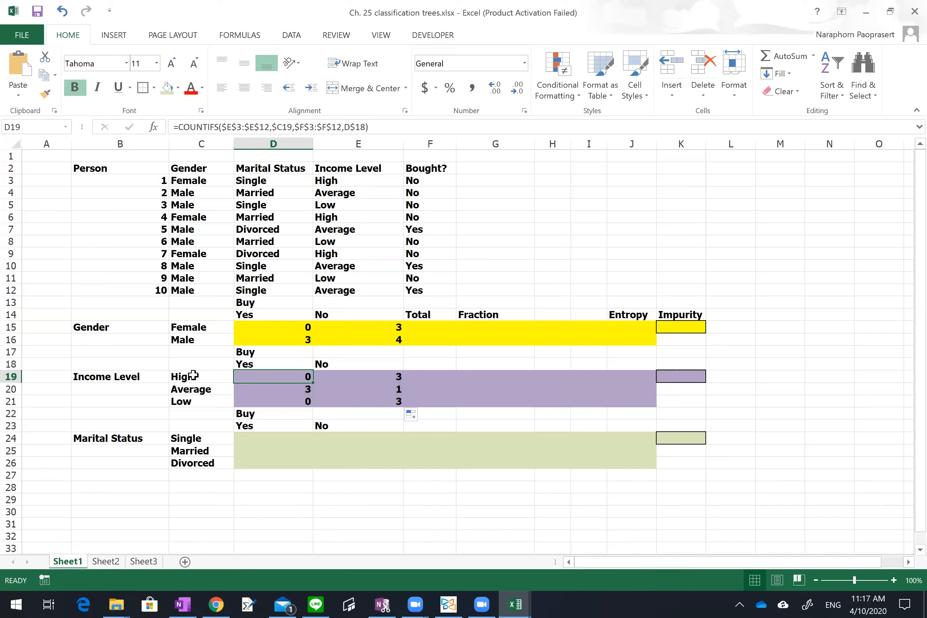
{"action": "key", "text": "Right"}
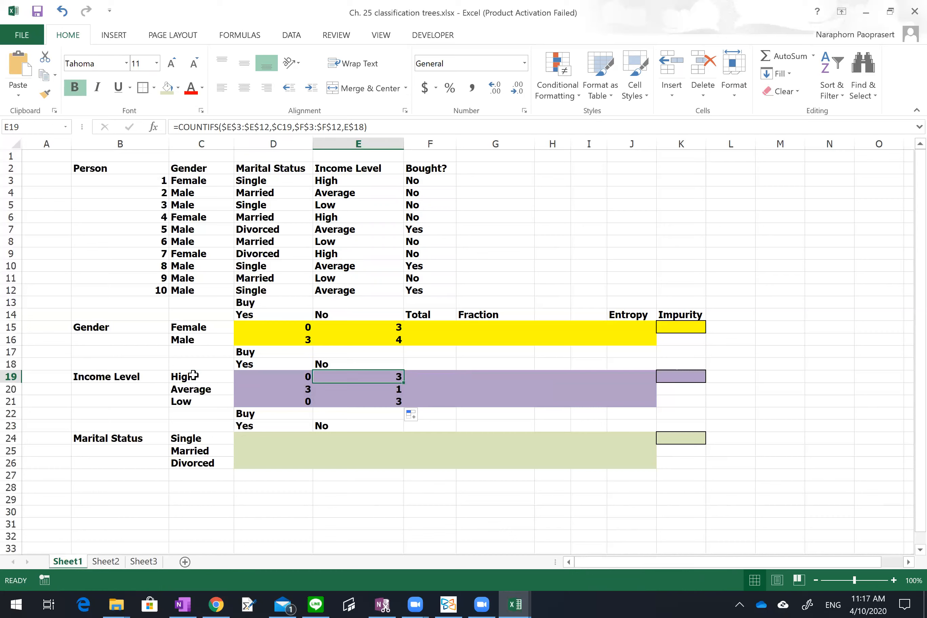
Select the High income entries in E3, E6 and E9 together to verify the High counts against the Bought? values
{"action": "left_click", "coordinate": [371, 185]}
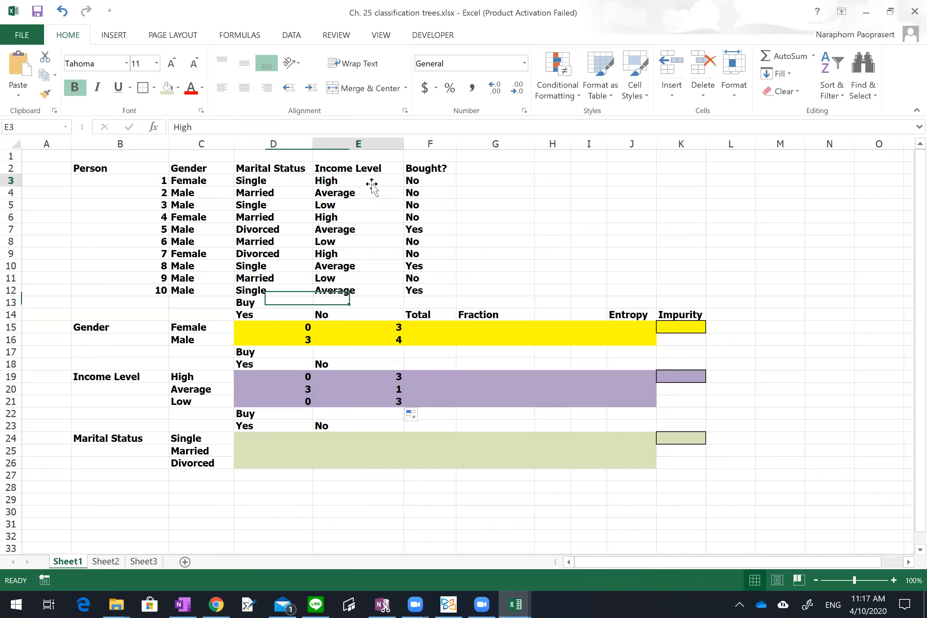
{"action": "left_click", "coordinate": [355, 218], "text": "ctrl"}
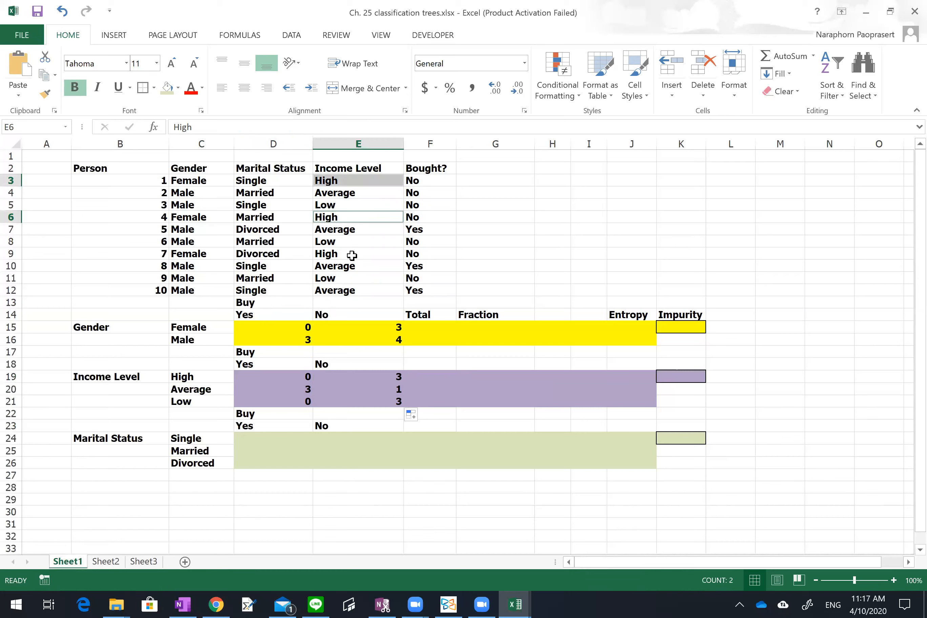
{"action": "left_click", "coordinate": [352, 255], "text": "ctrl"}
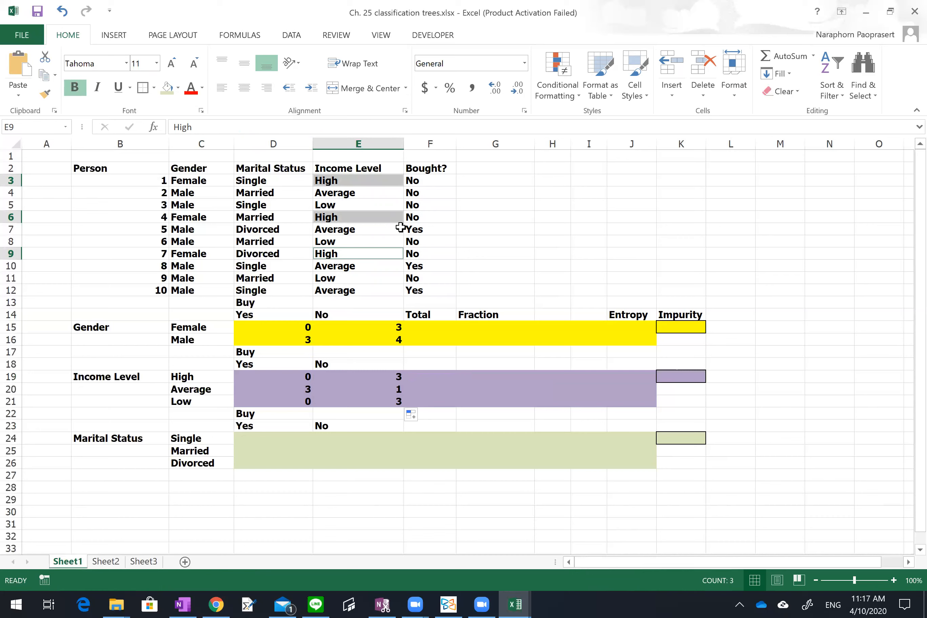
{"action": "key", "text": "Return"}
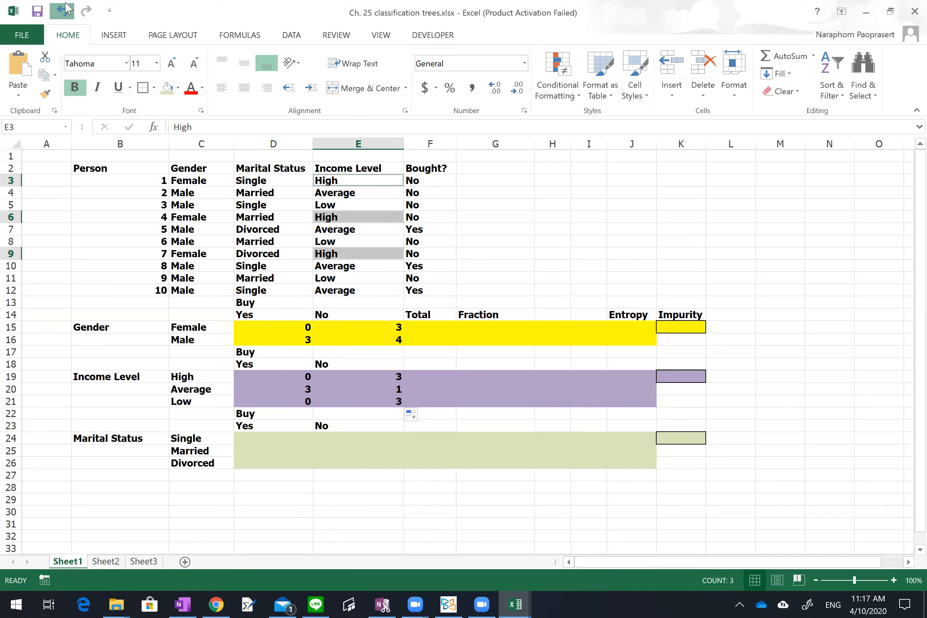
Undo the downward fill of the Income Level counts, and redo it
{"action": "left_click", "coordinate": [63, 10]}
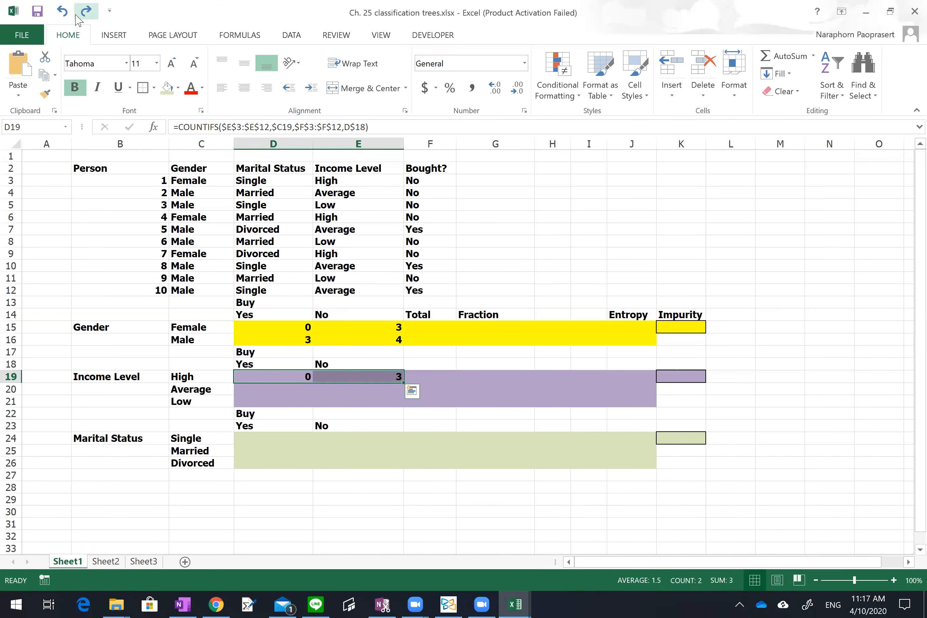
{"action": "left_click", "coordinate": [86, 11]}
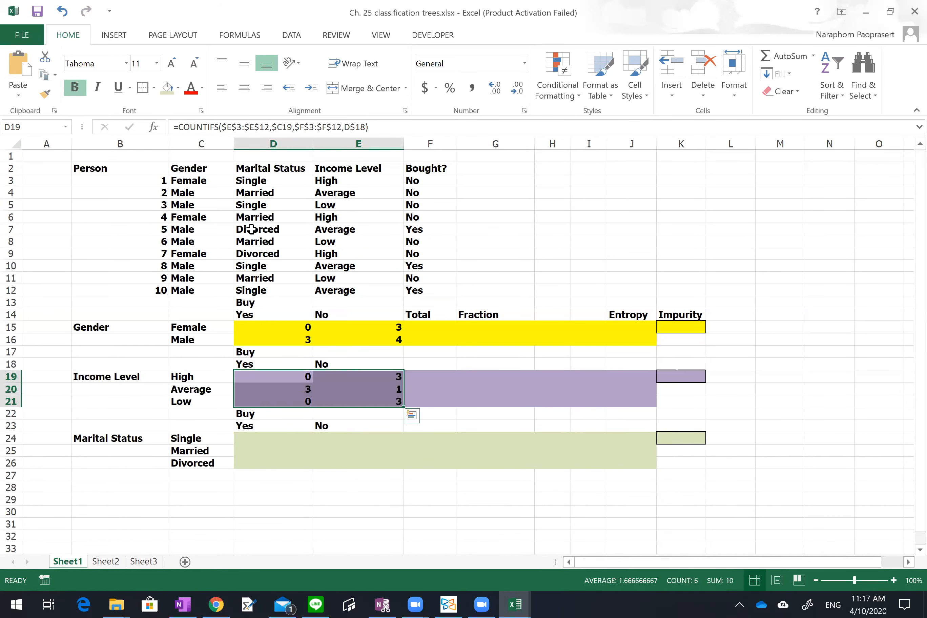
{"action": "left_click", "coordinate": [334, 439]}
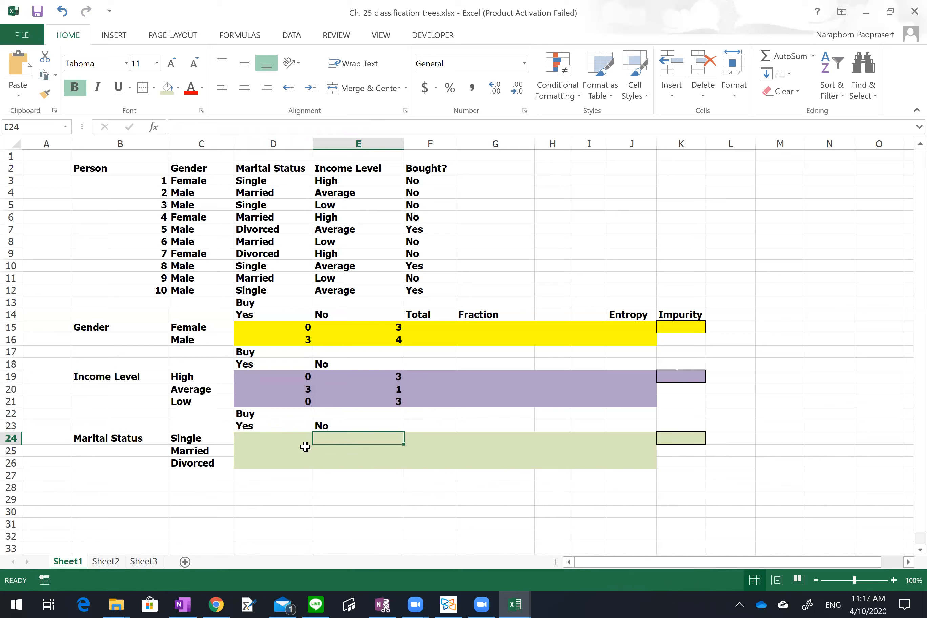
Start a COUNTIFS formula in D24 with the Marital Status range $D$3:$D$12 and the Single label as the column-locked criterion $C24
{"action": "left_click", "coordinate": [276, 436]}
{"action": "type", "text": "="}
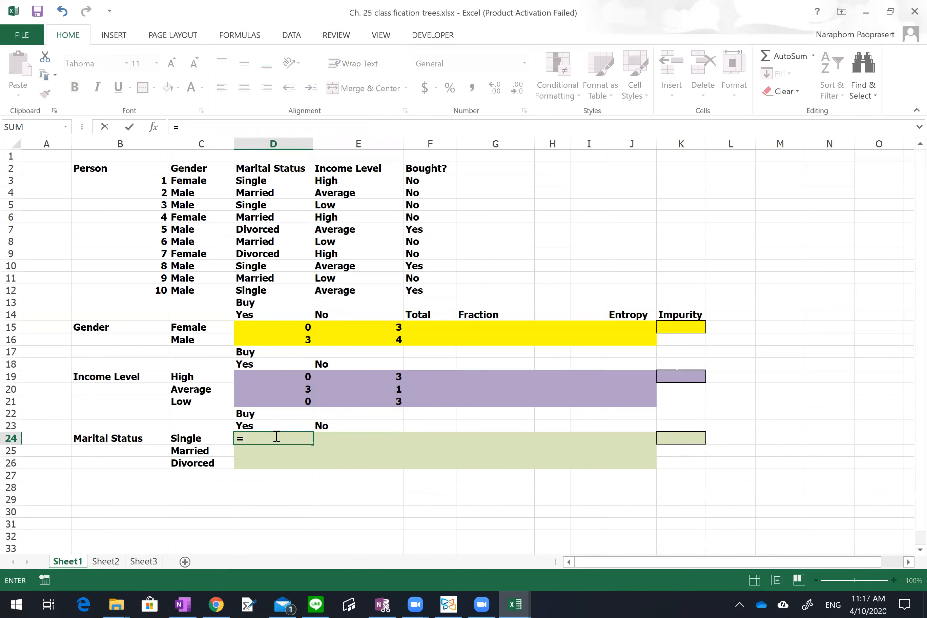
{"action": "type", "text": "countifs("}
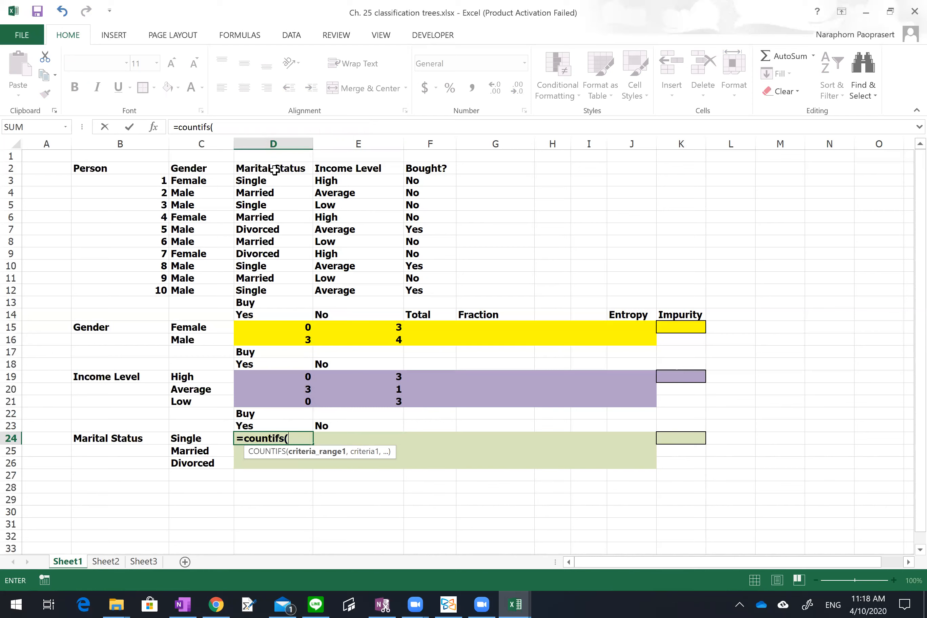
{"action": "left_click_drag", "start_coordinate": [274, 180], "coordinate": [274, 291]}
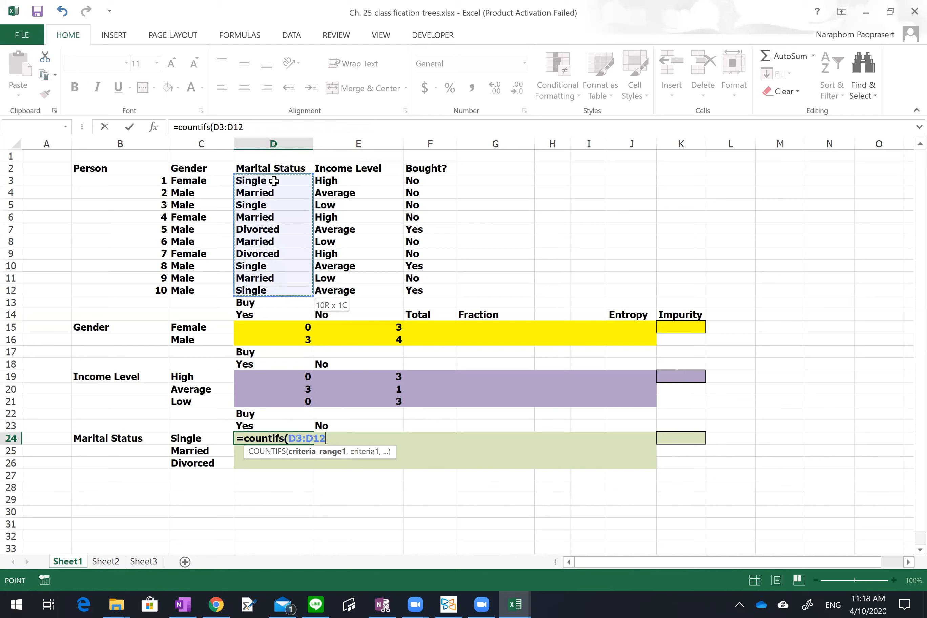
{"action": "key", "text": "F4"}
{"action": "type", "text": ","}
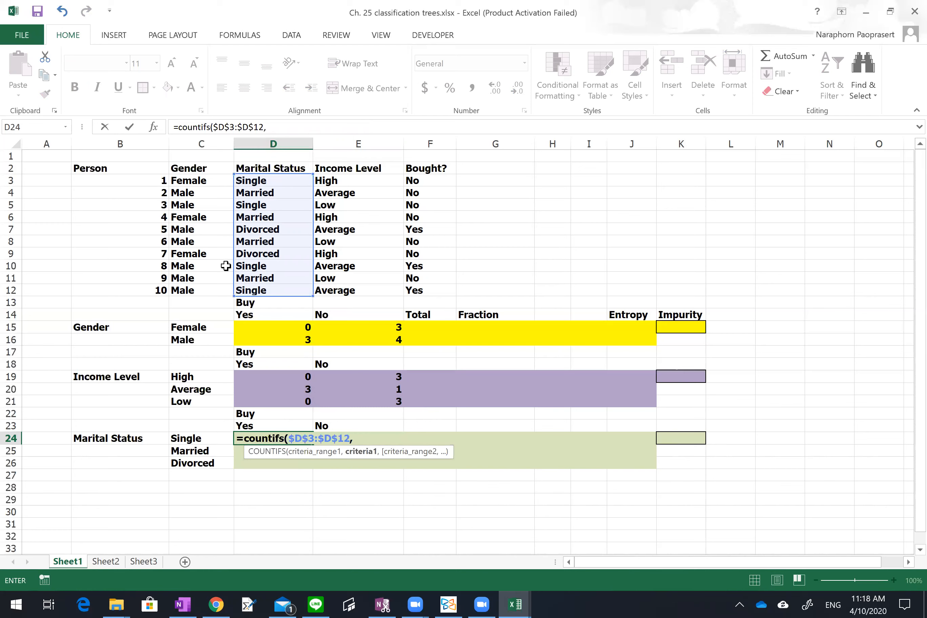
{"action": "left_click", "coordinate": [196, 440]}
{"action": "key", "text": "F4"}
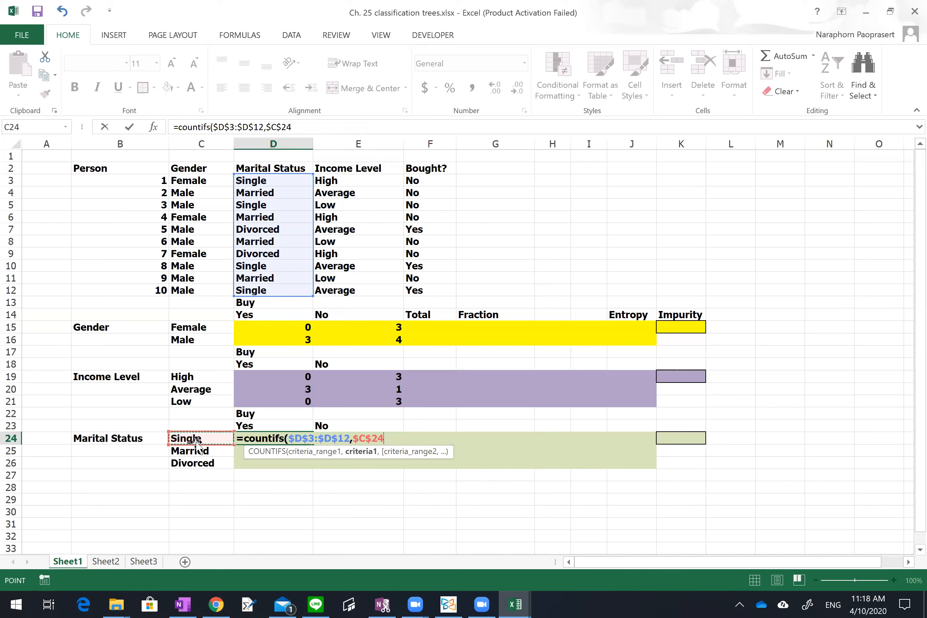
{"action": "key", "text": "F4"}
{"action": "key", "text": "F4"}
{"action": "type", "text": ","}
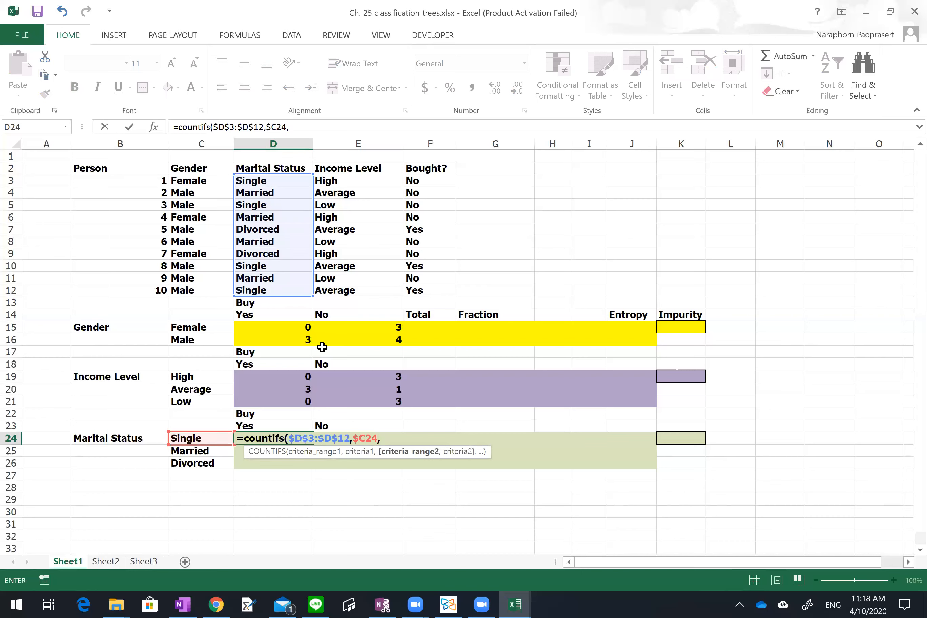
Add the Bought? range to the D24 formula as the absolute second criteria range $F$3:$F$12
{"action": "left_click", "coordinate": [428, 181]}
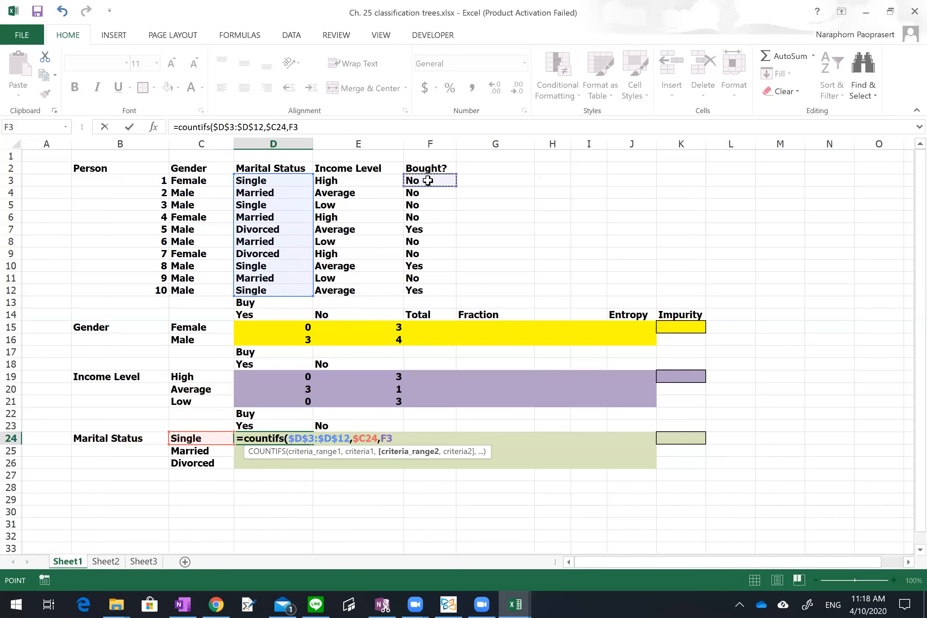
{"action": "key", "text": "shift+Down"}
{"action": "key", "text": "shift+Down"}
{"action": "key", "text": "shift+Down"}
{"action": "key", "text": "shift+Down"}
{"action": "key", "text": "shift+Down"}
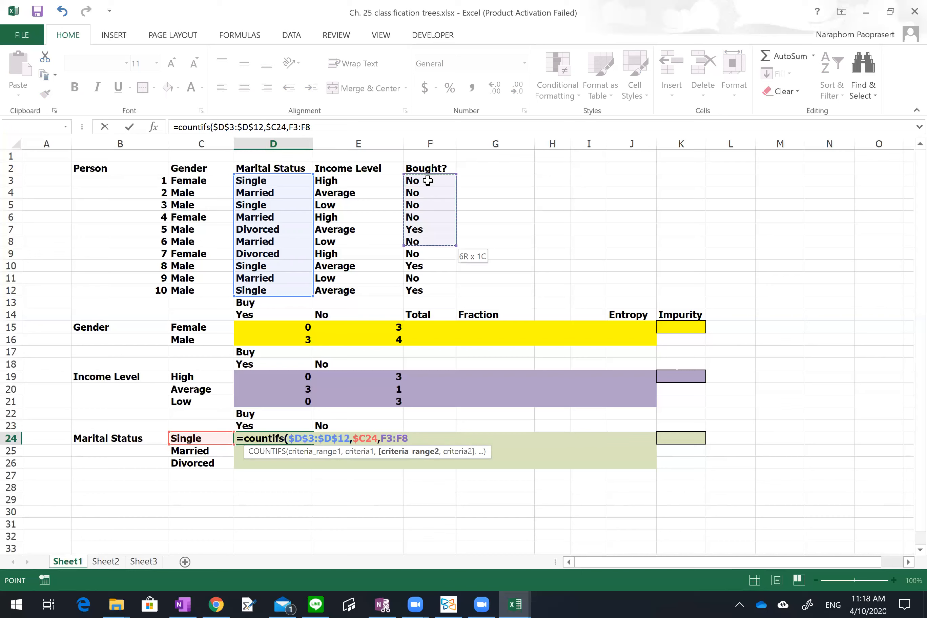
{"action": "key", "text": "shift+Down"}
{"action": "key", "text": "shift+Down"}
{"action": "key", "text": "shift+Down"}
{"action": "key", "text": "shift+Down"}
{"action": "key", "text": "shift+Down"}
{"action": "key", "text": "shift+Up"}
{"action": "type", "text": ","}
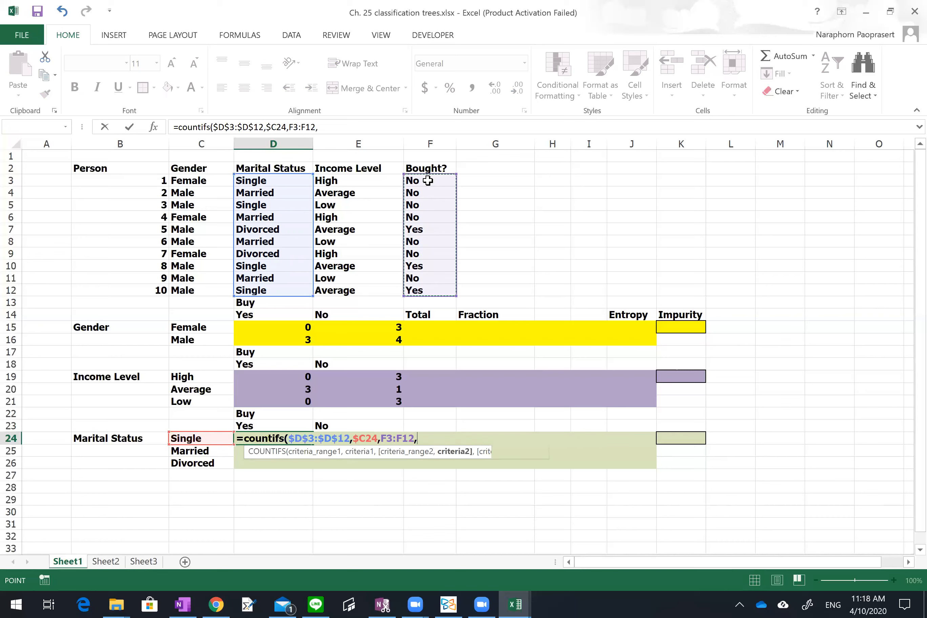
{"action": "key", "text": "BackSpace"}
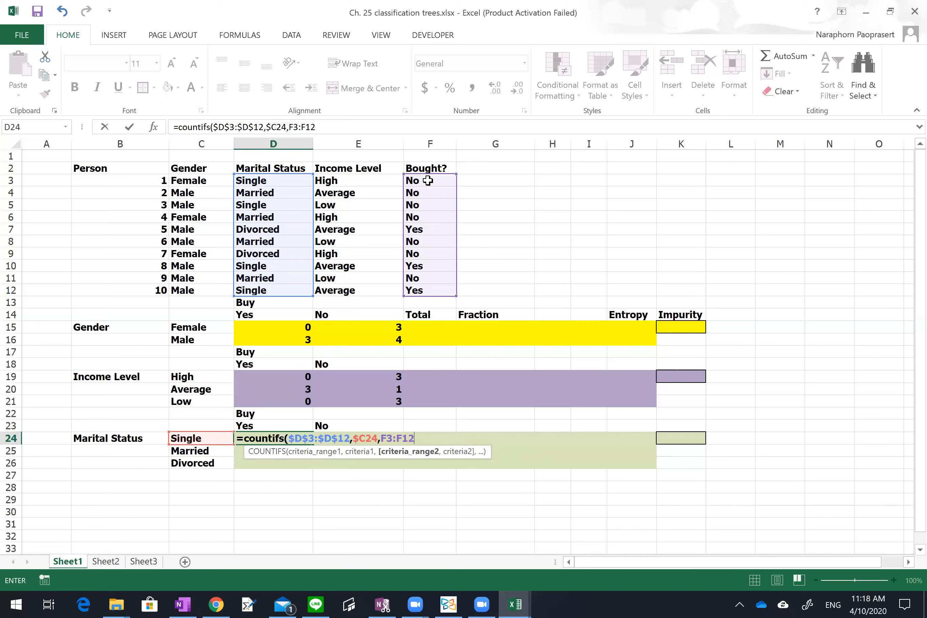
{"action": "key", "text": "F4"}
{"action": "left_click", "coordinate": [386, 441]}
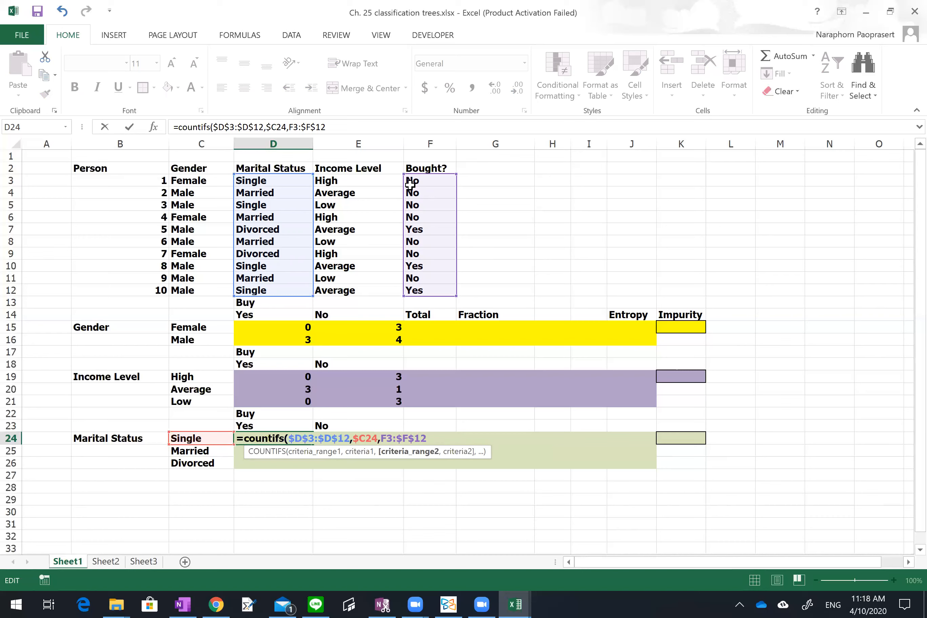
{"action": "key", "text": "F4"}
{"action": "left_click", "coordinate": [370, 133]}
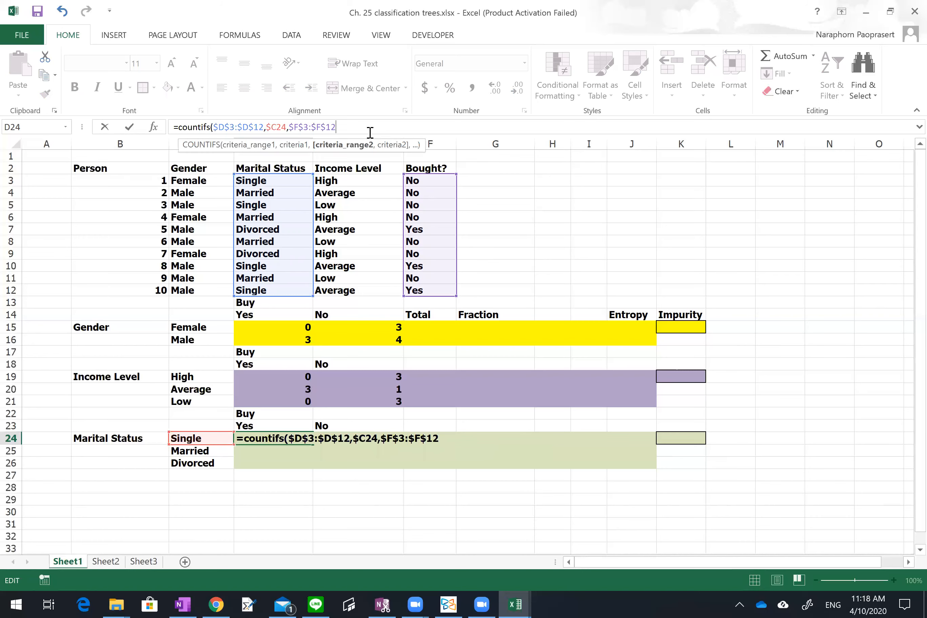
{"action": "type", "text": ","}
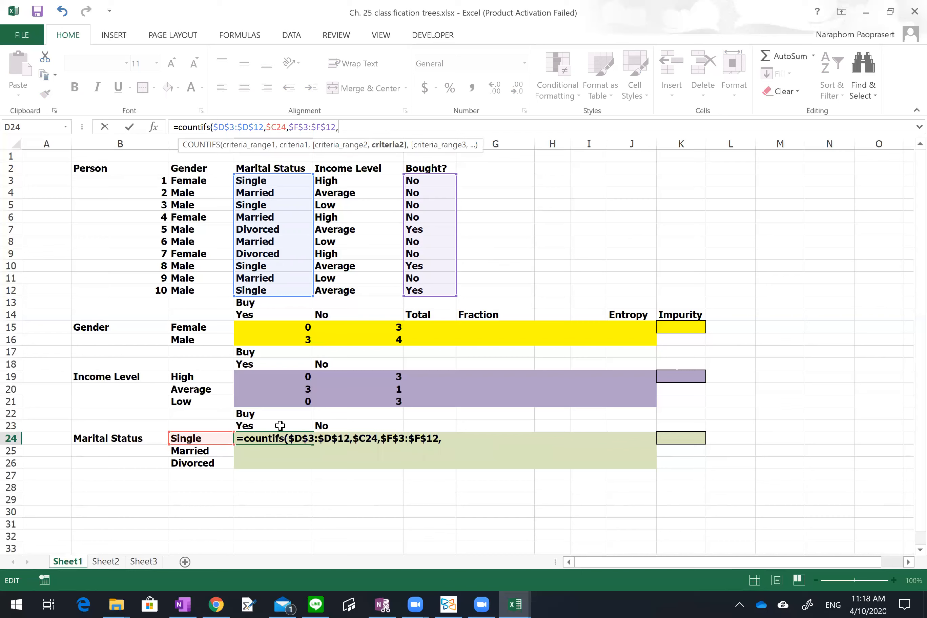
Complete the D24 formula with the Yes header as the row-locked criterion D$23 and fill it across D24:E26
{"action": "left_click", "coordinate": [279, 425]}
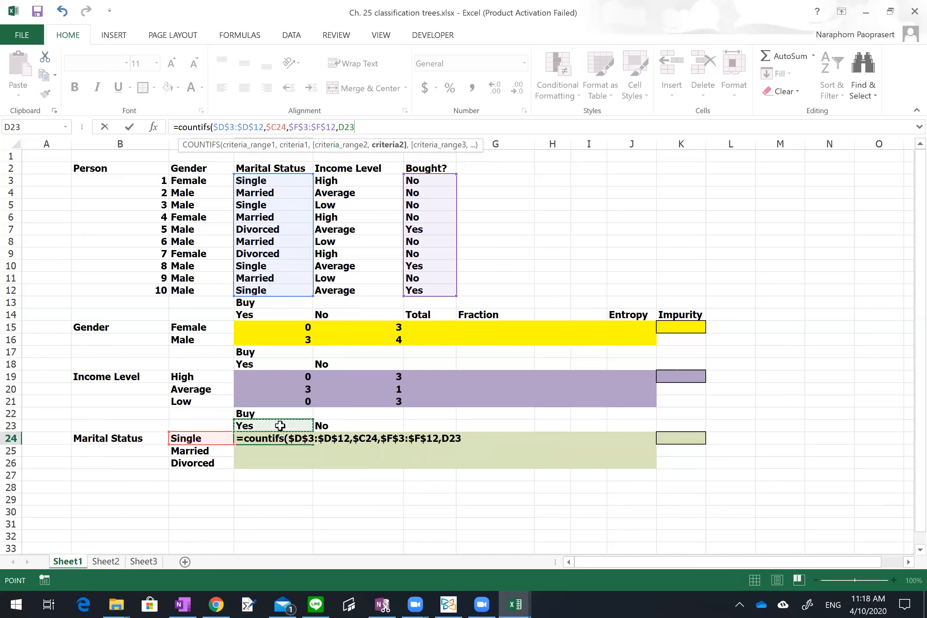
{"action": "key", "text": "F4"}
{"action": "key", "text": "F4"}
{"action": "type", "text": ")"}
{"action": "key", "text": "Return"}
{"action": "left_click", "coordinate": [286, 438]}
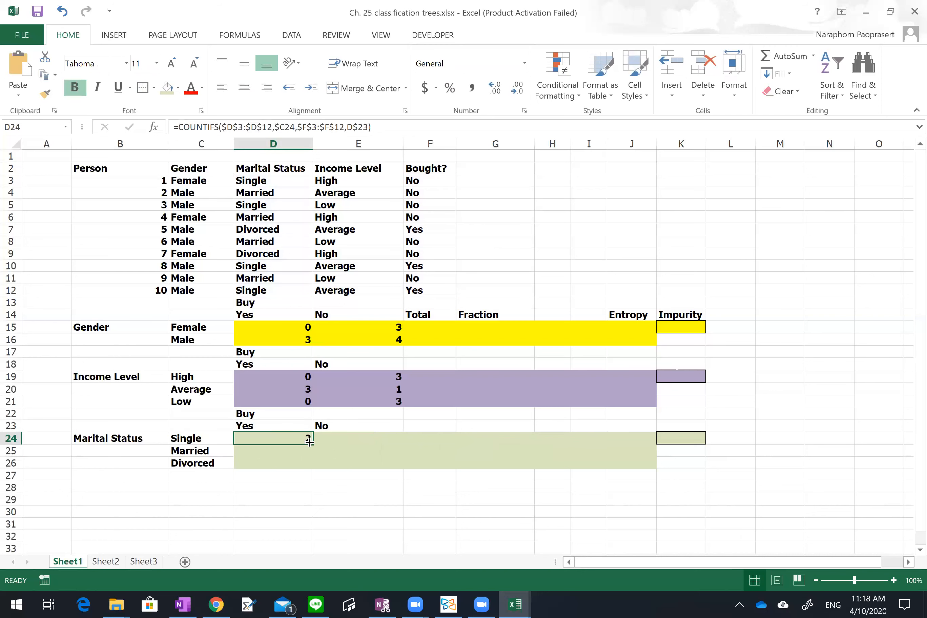
{"action": "left_click_drag", "start_coordinate": [310, 443], "coordinate": [403, 473]}
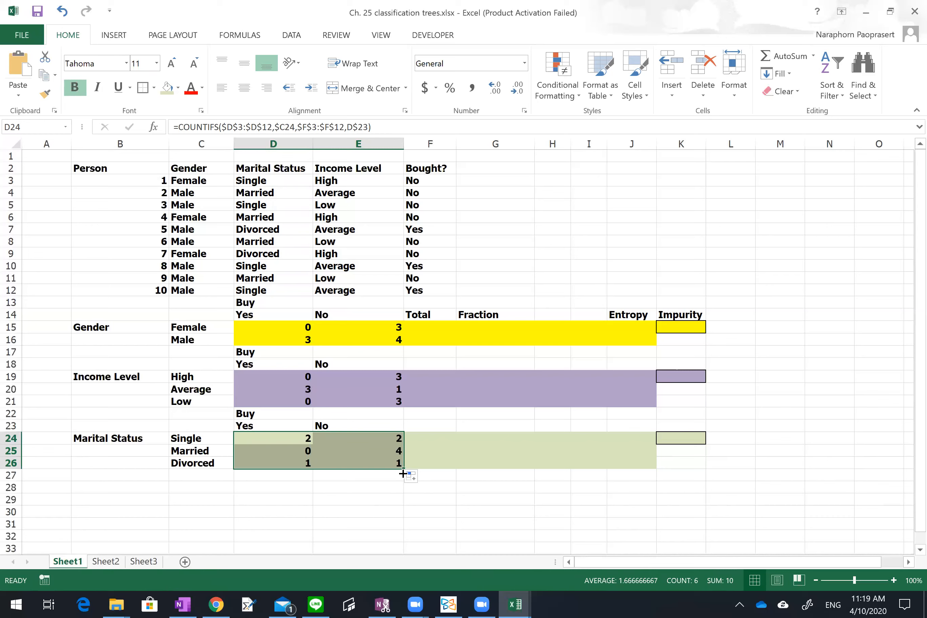
Total the Female counts in F15 with =SUM(D15:E15) and fill the formula down to the Male row
{"action": "left_click", "coordinate": [431, 330]}
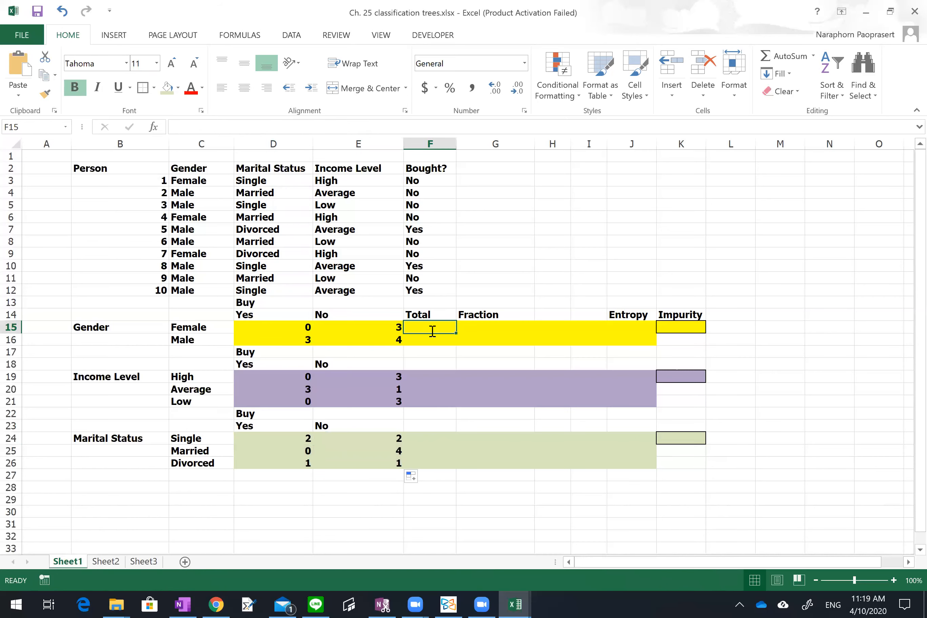
{"action": "type", "text": "=sum("}
{"action": "key", "text": "Left"}
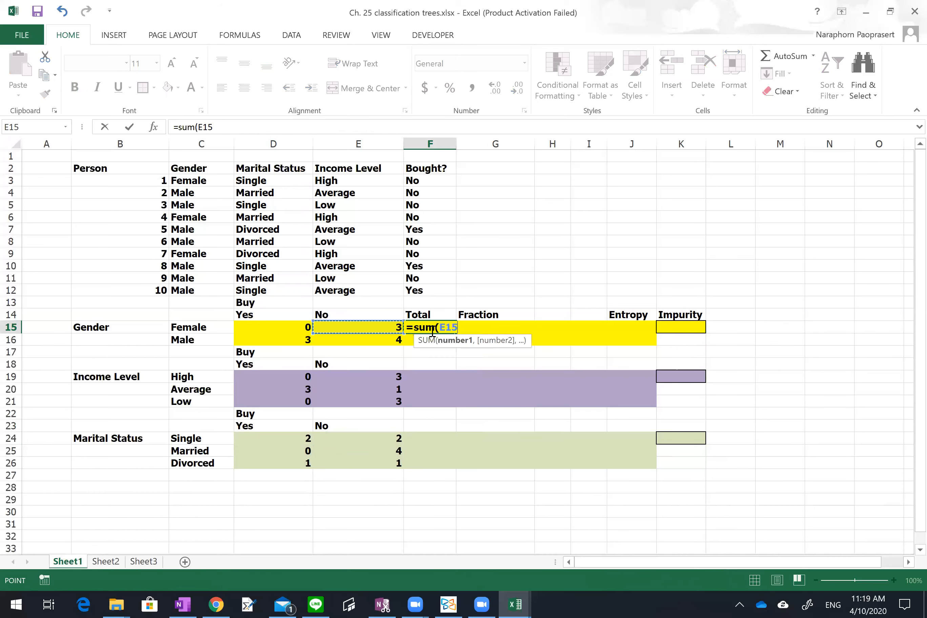
{"action": "key", "text": "shift+Left"}
{"action": "key", "text": "Return"}
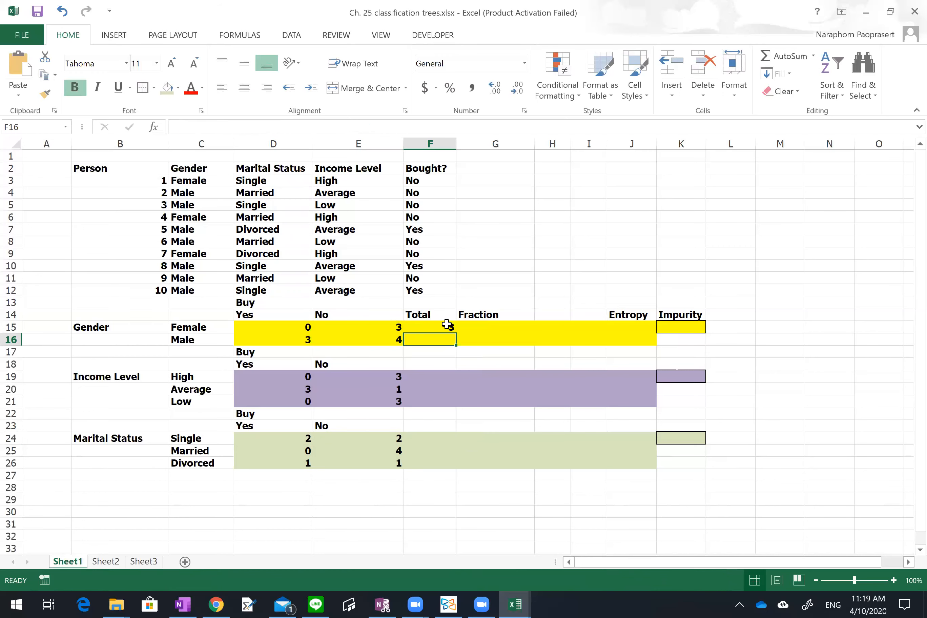
{"action": "left_click", "coordinate": [446, 325]}
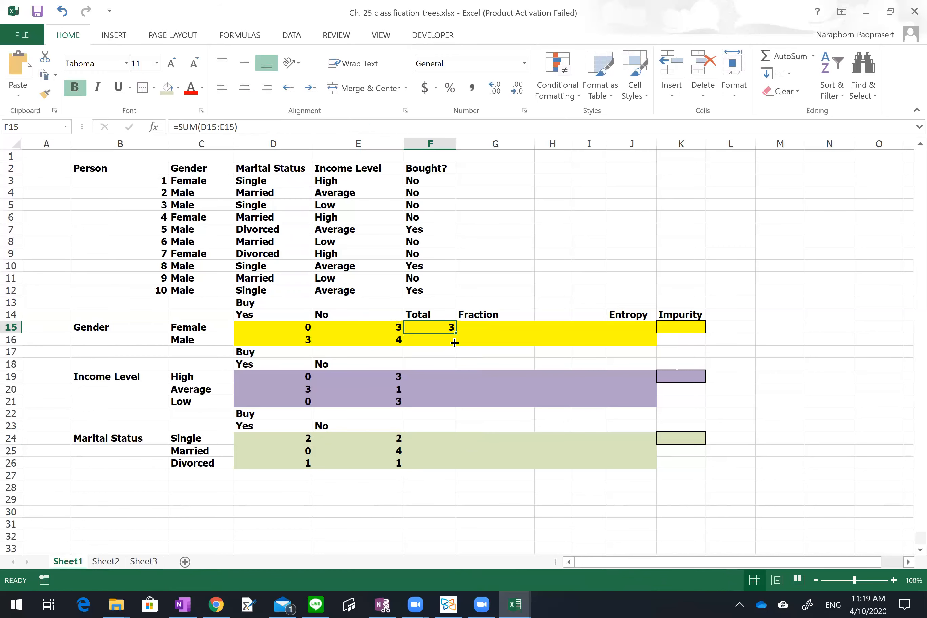
{"action": "double_click", "coordinate": [456, 333]}
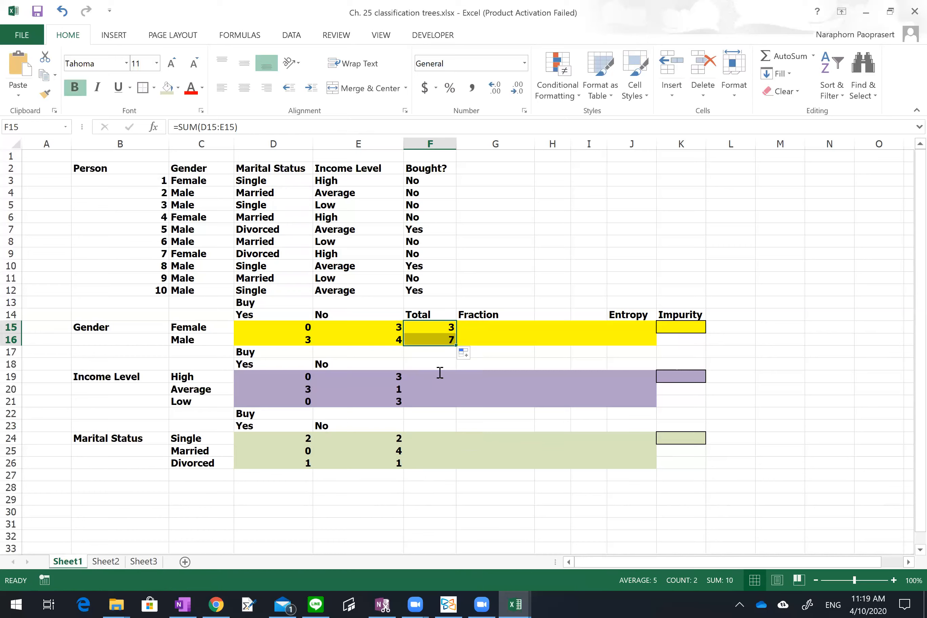
Total the High income counts in F19 with =SUM(D19:E19) and fill the formula down to F21
{"action": "left_click", "coordinate": [439, 372]}
{"action": "type", "text": "=sum("}
{"action": "key", "text": "Left"}
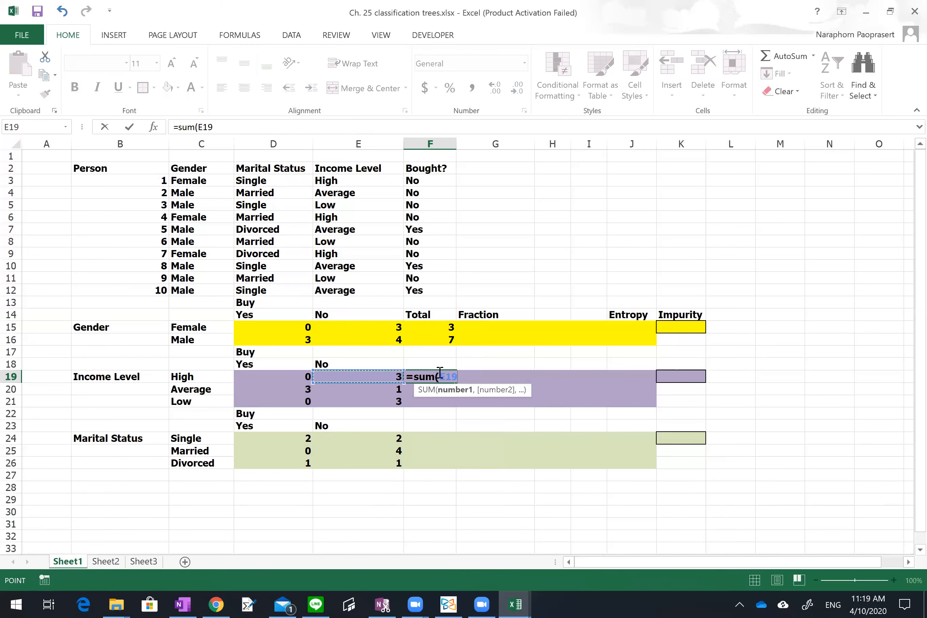
{"action": "key", "text": "shift+Left"}
{"action": "key", "text": "Return"}
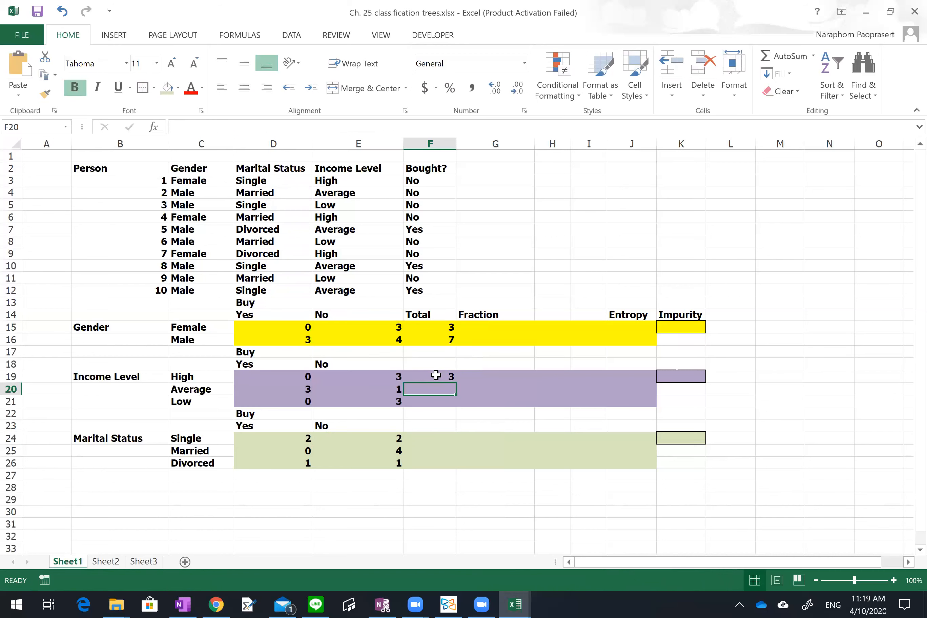
{"action": "left_click", "coordinate": [454, 378]}
{"action": "left_click_drag", "start_coordinate": [455, 382], "coordinate": [455, 403]}
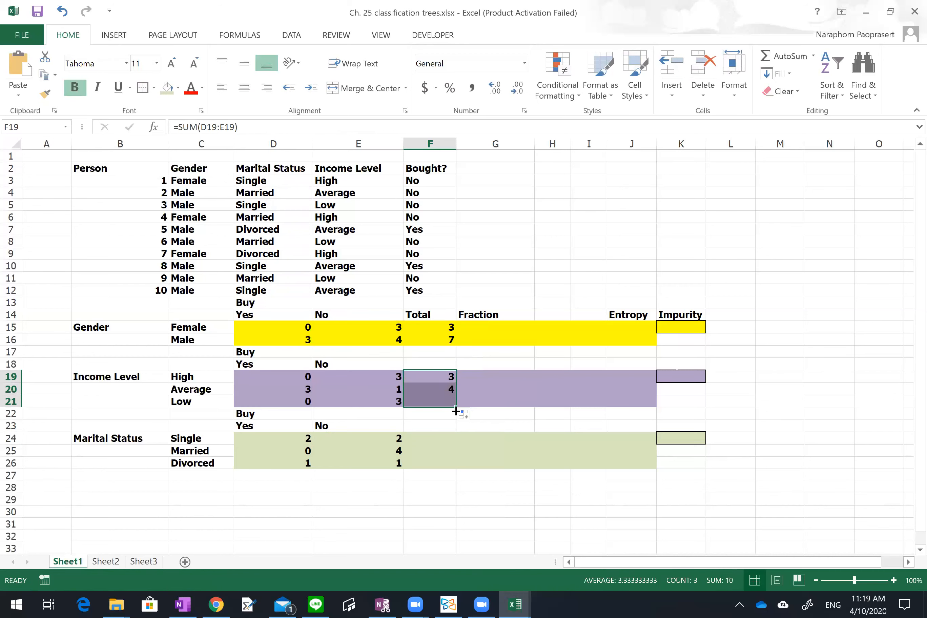
Total the Single counts in F24 with =SUM(D24:E24) and fill the formula down to F26
{"action": "left_click", "coordinate": [441, 439]}
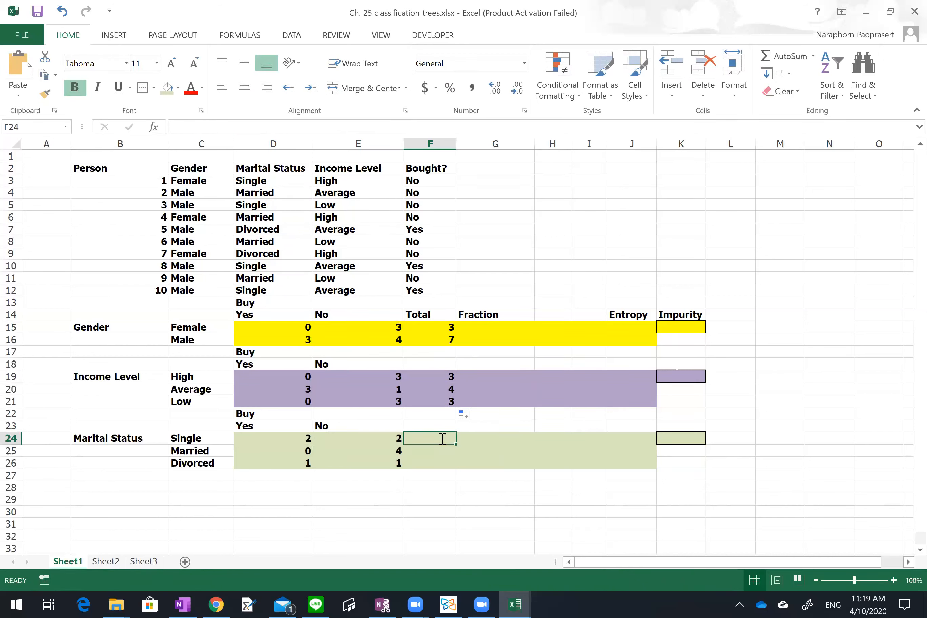
{"action": "type", "text": "=sum("}
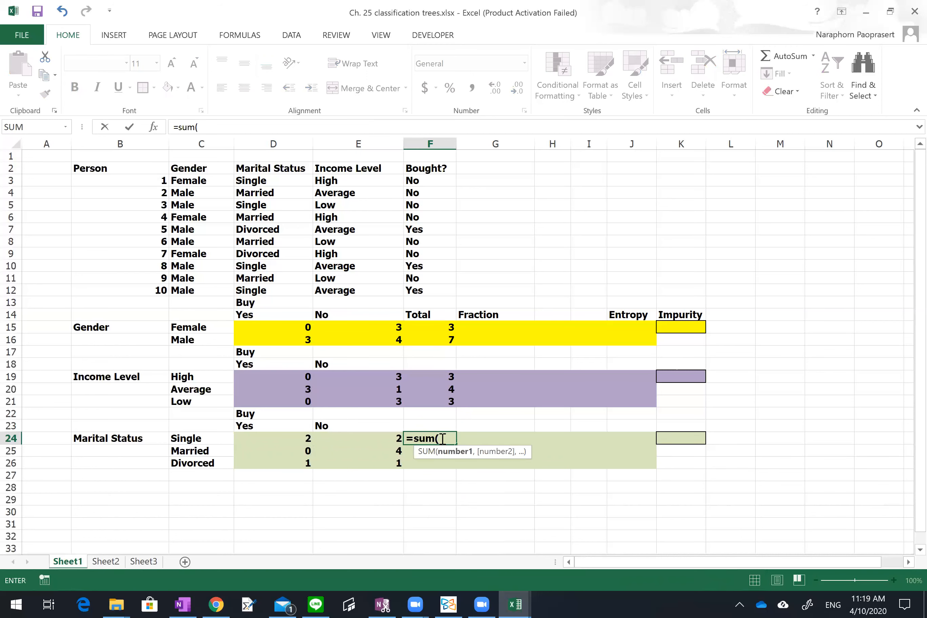
{"action": "left_click_drag", "start_coordinate": [275, 437], "coordinate": [399, 438]}
{"action": "key", "text": "Return"}
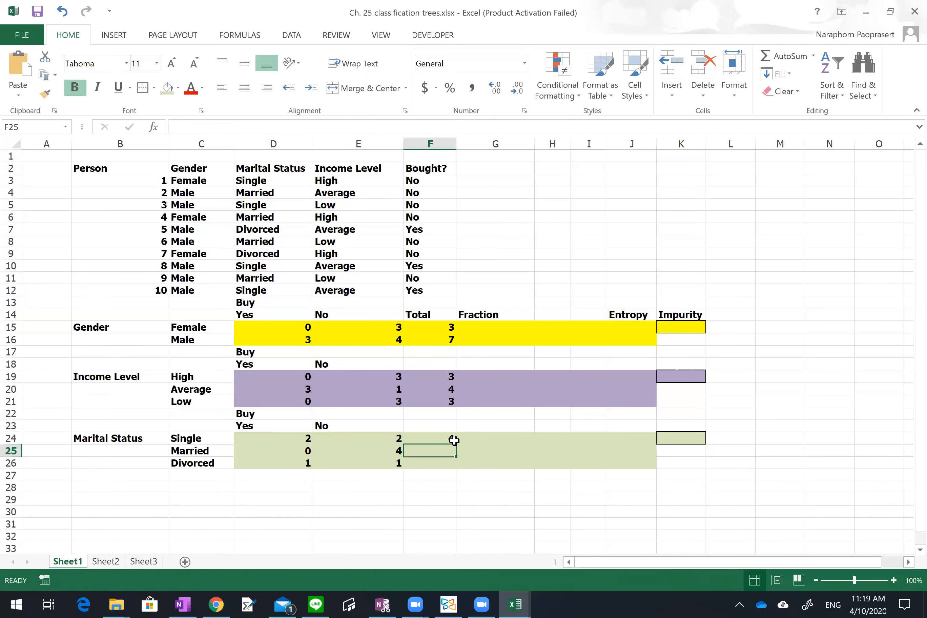
{"action": "left_click", "coordinate": [445, 436]}
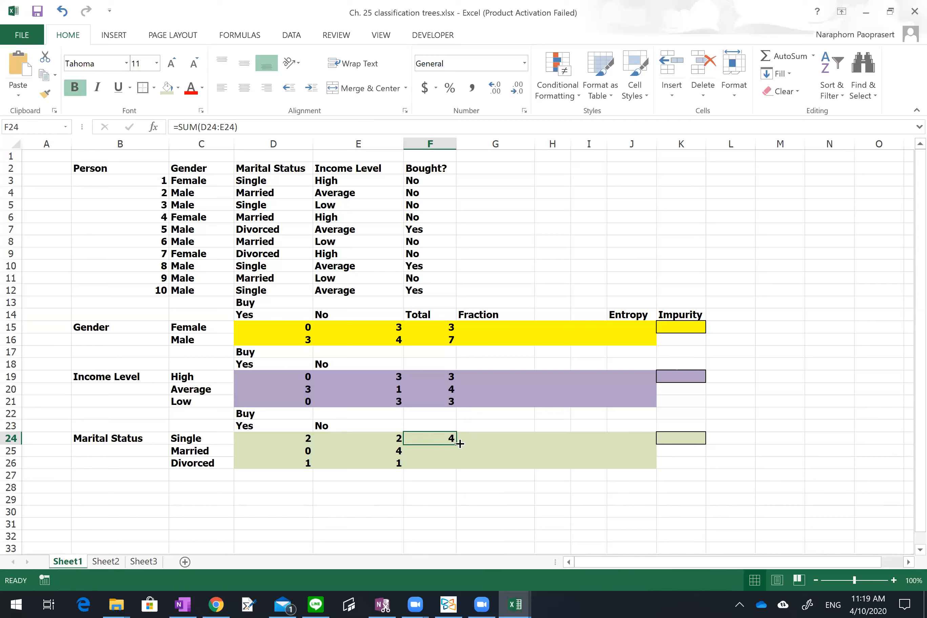
{"action": "left_click_drag", "start_coordinate": [455, 444], "coordinate": [451, 466]}
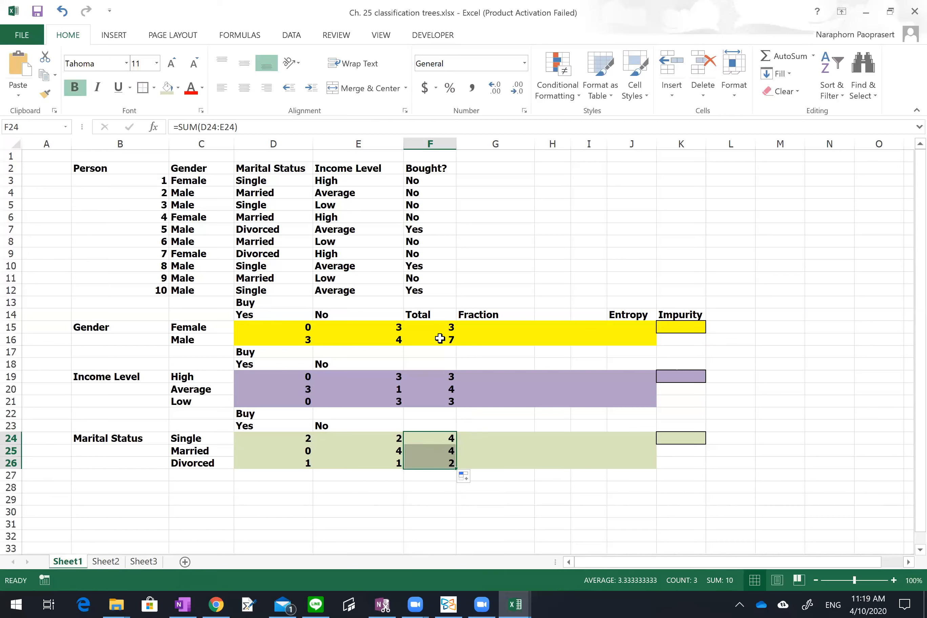
Select the Gender totals in F15:F16 and the Income Level totals in F19:F21 in turn to check their sums
{"action": "left_click", "coordinate": [437, 329]}
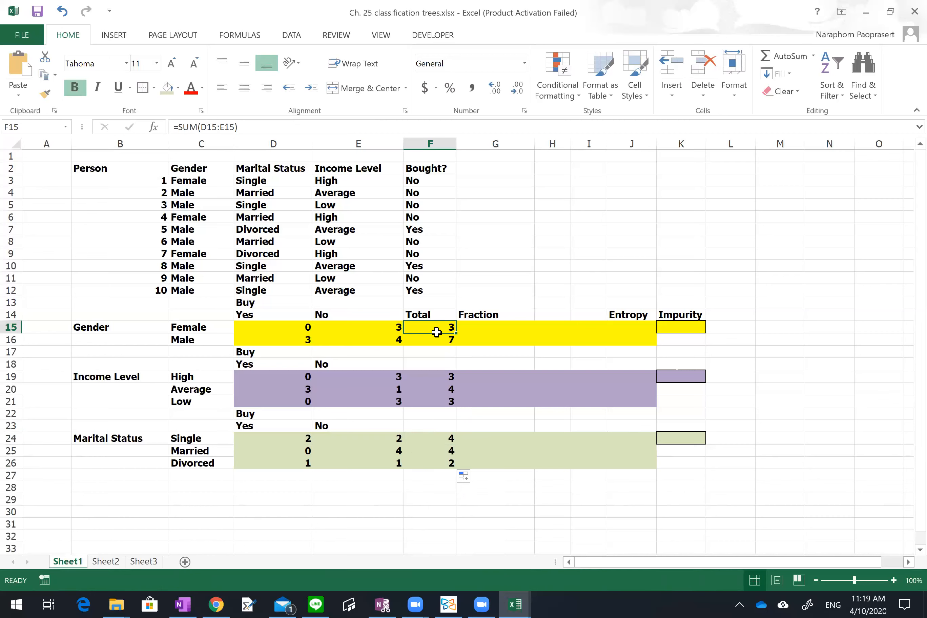
{"action": "left_click_drag", "start_coordinate": [456, 333], "coordinate": [454, 345]}
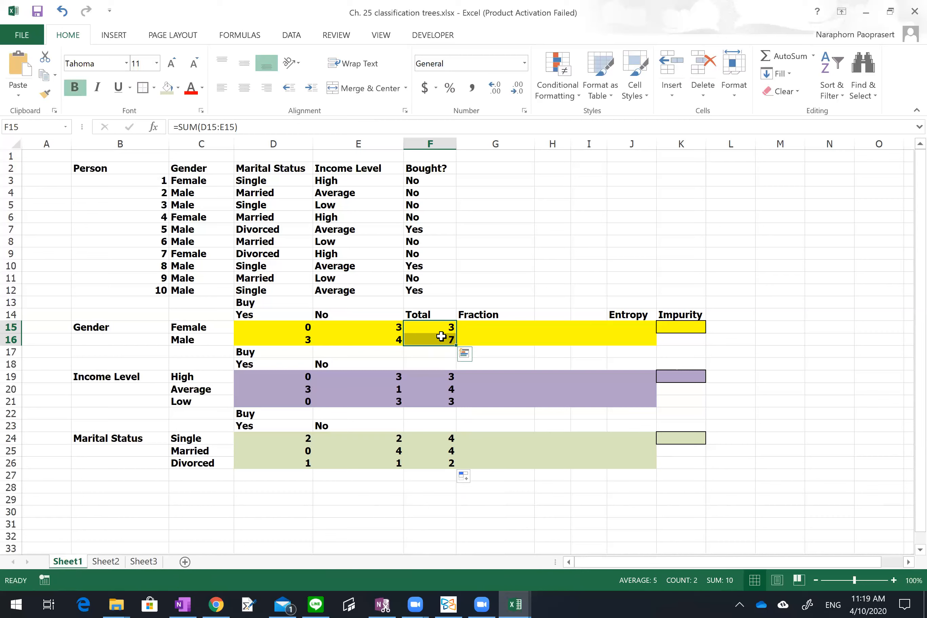
{"action": "left_click", "coordinate": [438, 378]}
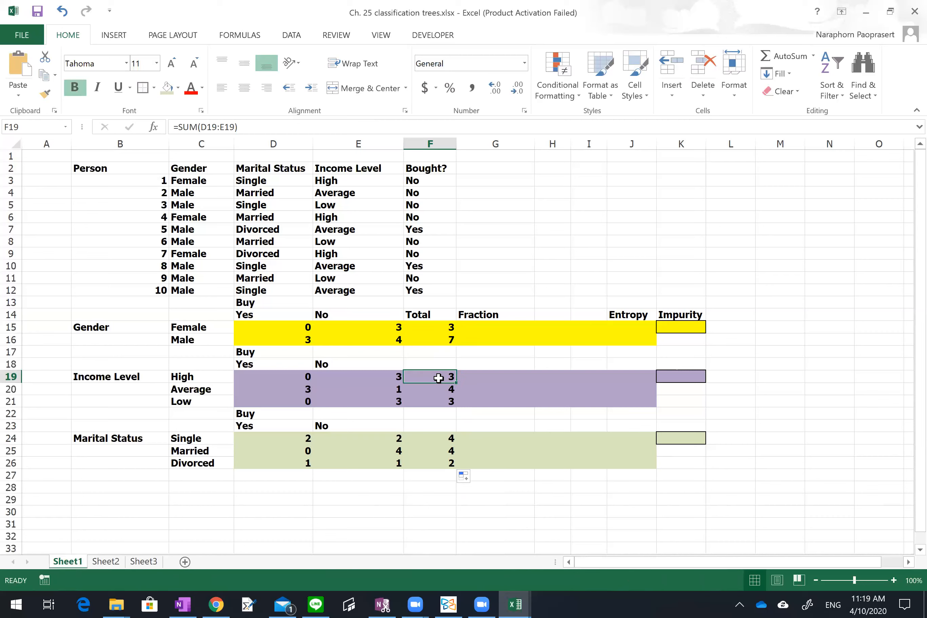
{"action": "key", "text": "shift+Down"}
{"action": "key", "text": "shift+Down"}
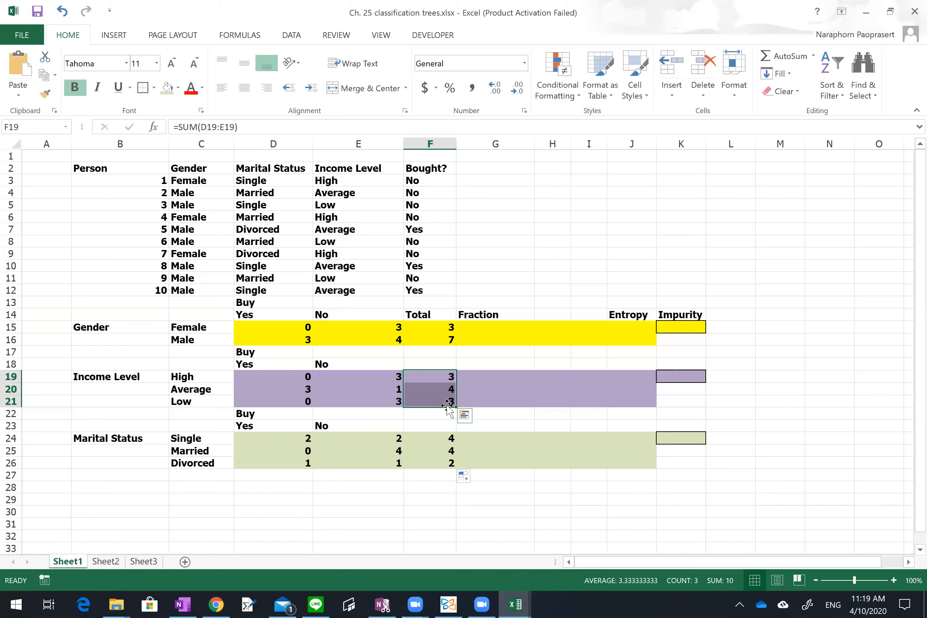
Enter =F15/SUM(F15:F16) in G15 to compute the Female fraction
{"action": "left_click", "coordinate": [505, 327]}
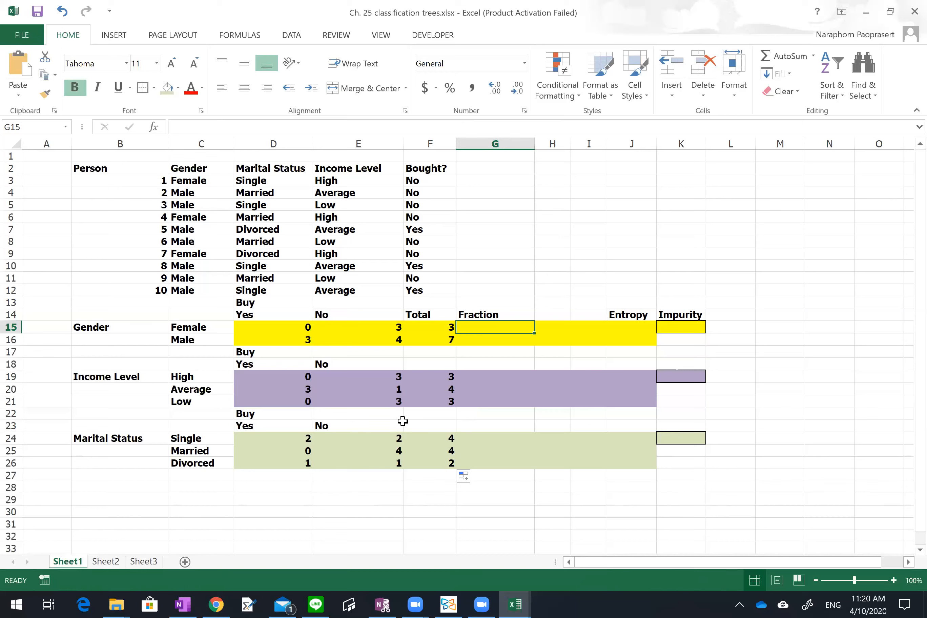
{"action": "type", "text": "="}
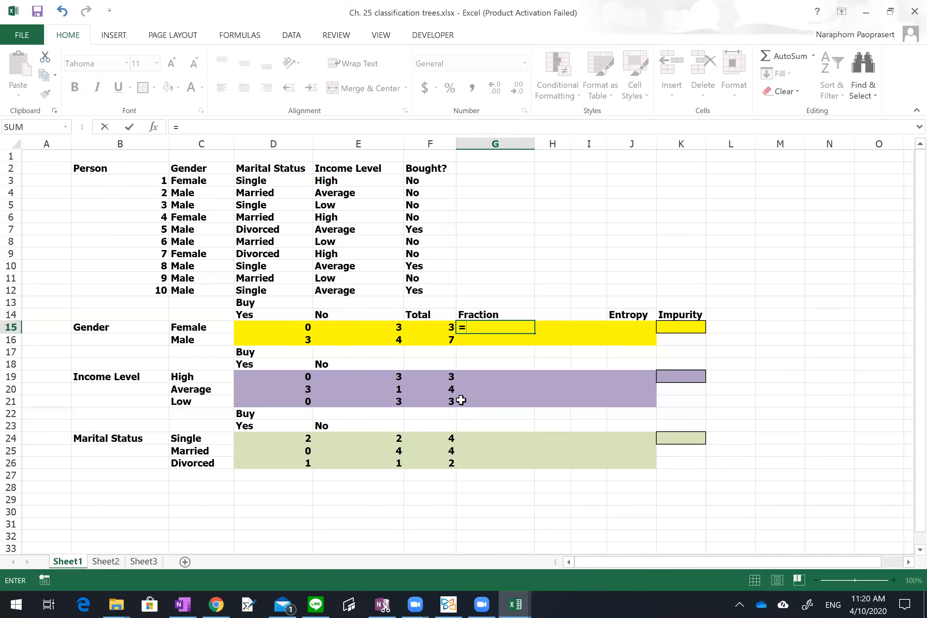
{"action": "left_click", "coordinate": [431, 327]}
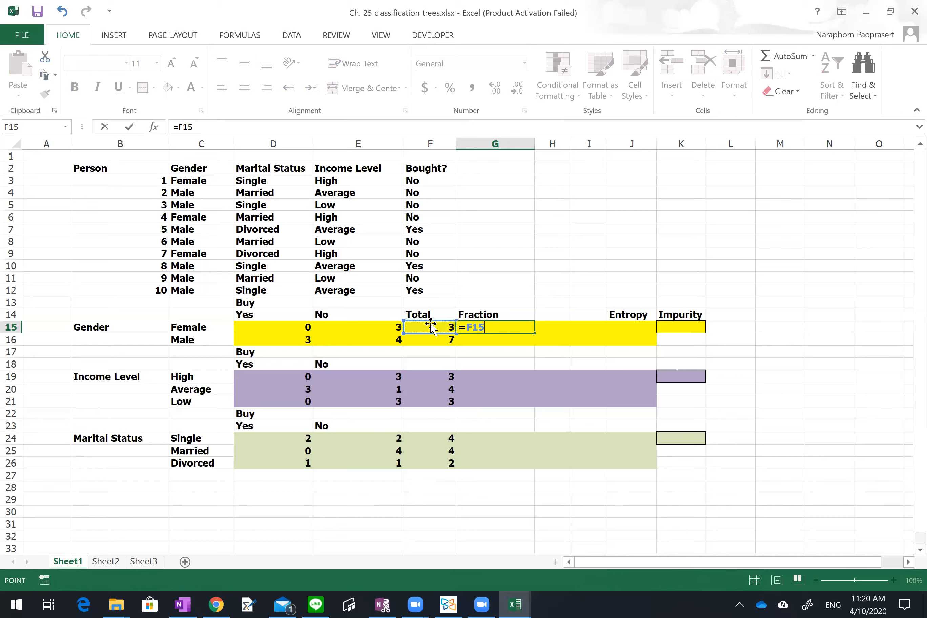
{"action": "type", "text": "/"}
{"action": "type", "text": "sum("}
{"action": "left_click", "coordinate": [431, 325]}
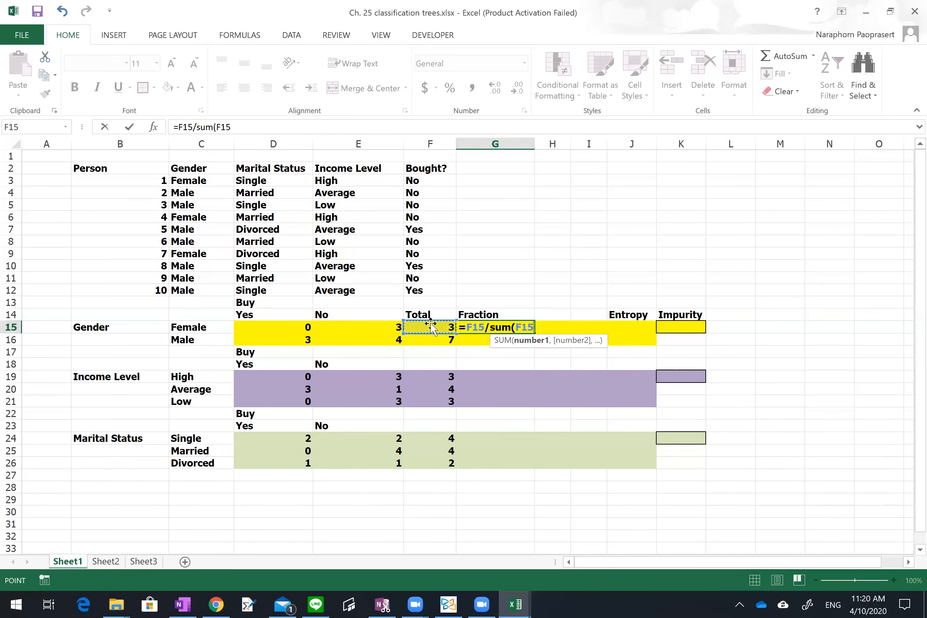
{"action": "left_click_drag", "start_coordinate": [431, 324], "coordinate": [430, 338]}
{"action": "type", "text": ")"}
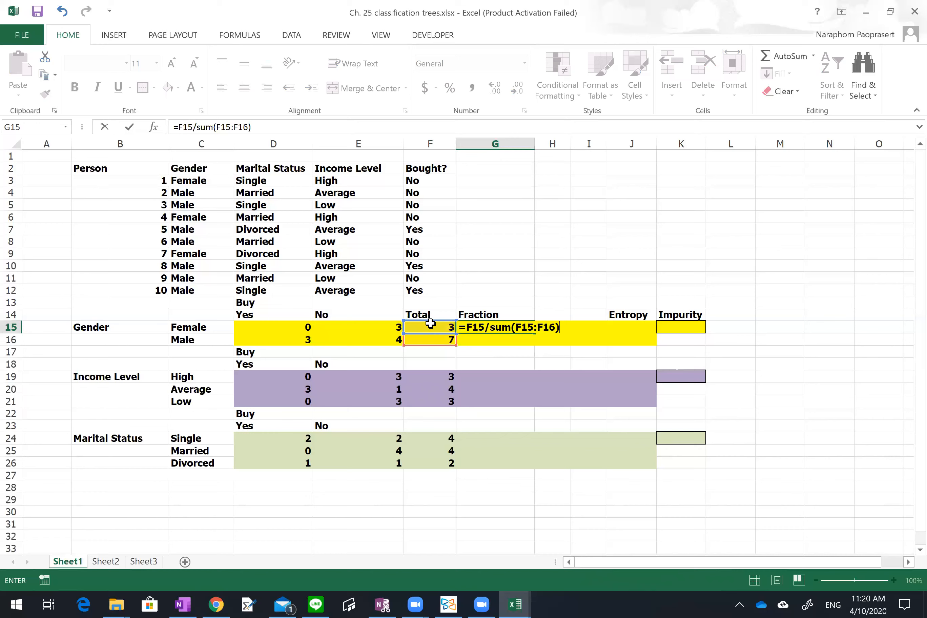
{"action": "key", "text": "Return"}
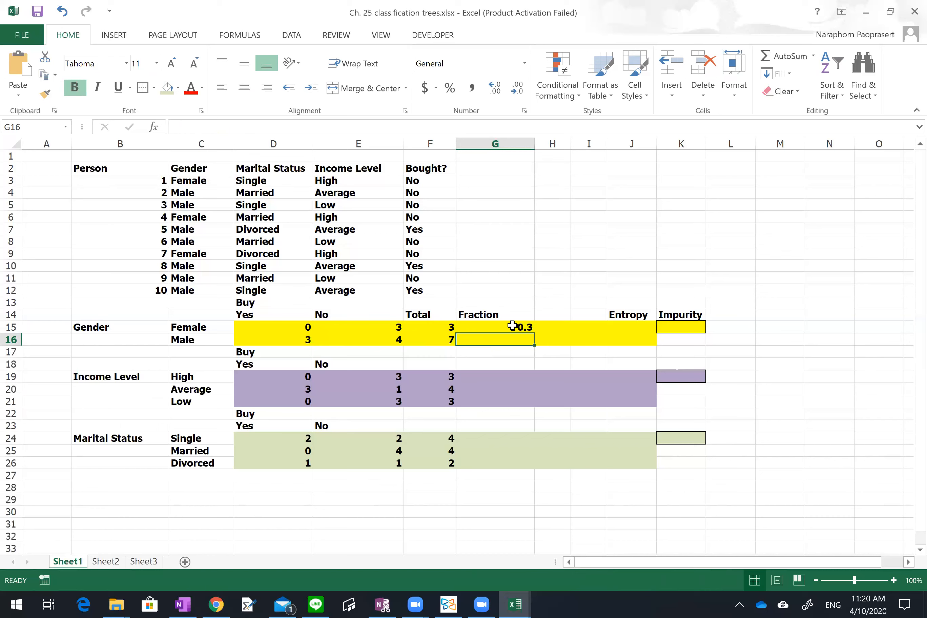
Fill the G15 formula down to G26 and remove the contents and fill colour from G17:G18
{"action": "left_click", "coordinate": [528, 331]}
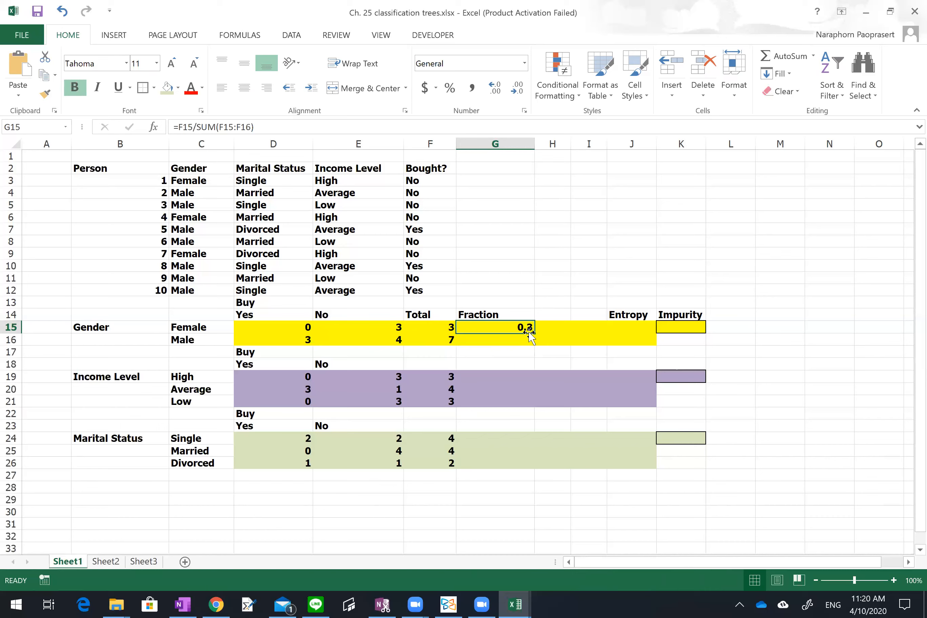
{"action": "left_click_drag", "start_coordinate": [534, 333], "coordinate": [519, 467]}
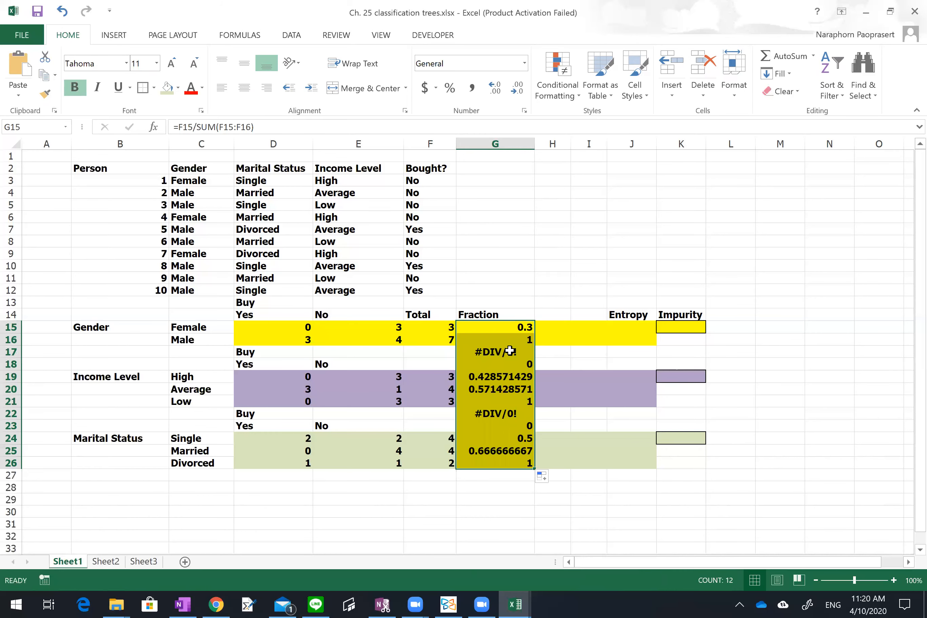
{"action": "left_click", "coordinate": [509, 350]}
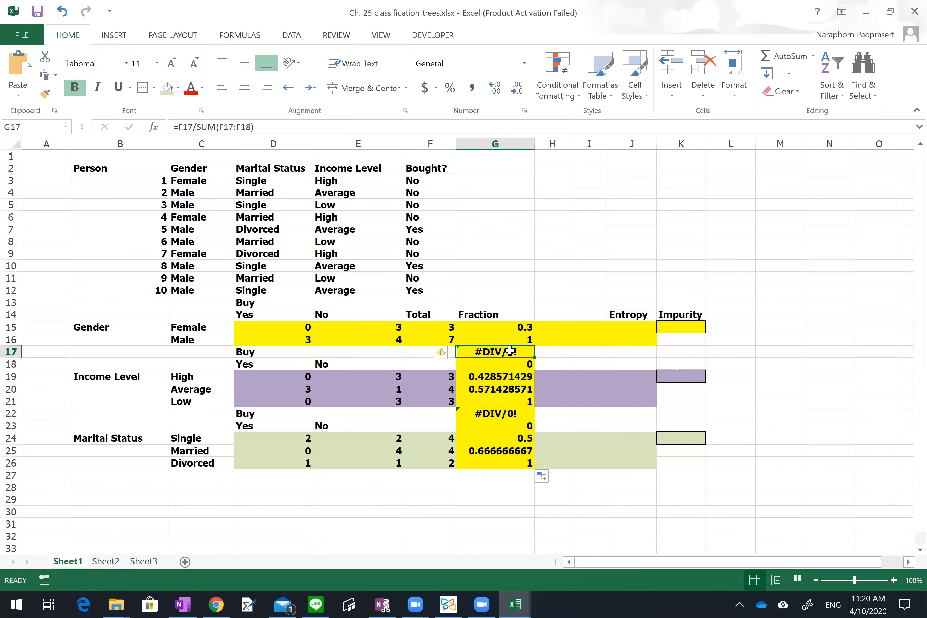
{"action": "key", "text": "shift+Down"}
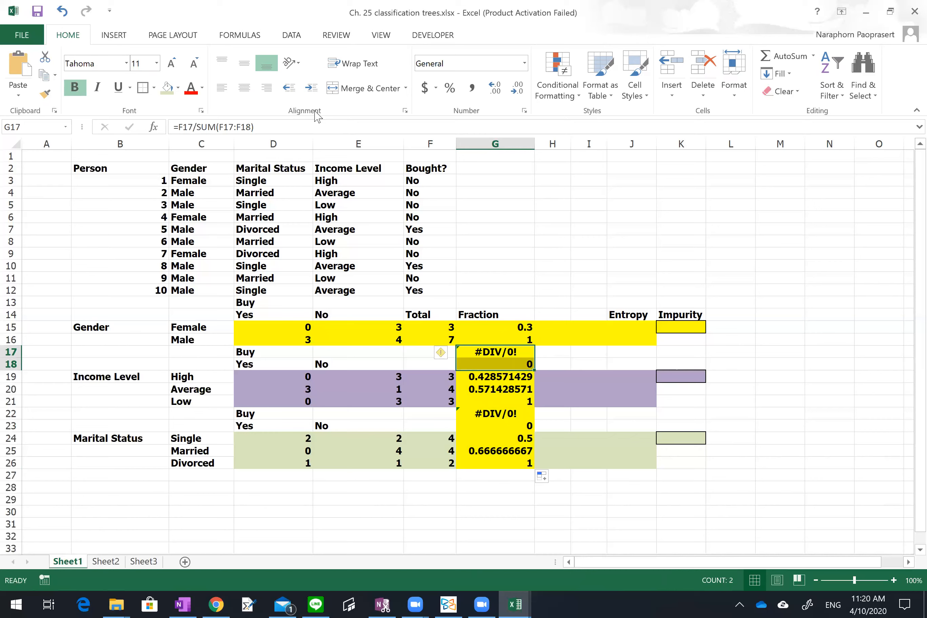
{"action": "key", "text": "Delete"}
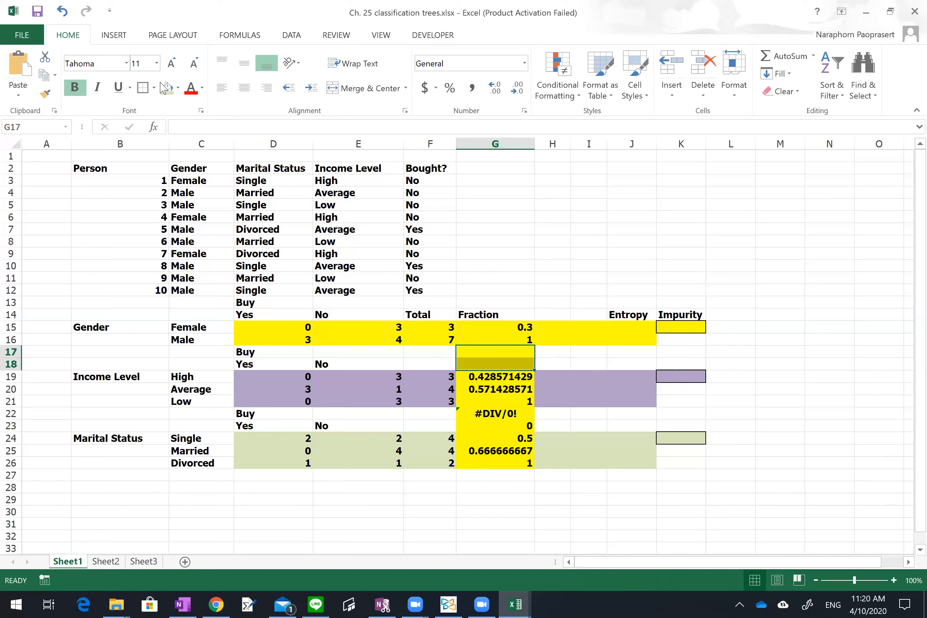
{"action": "left_click", "coordinate": [178, 87]}
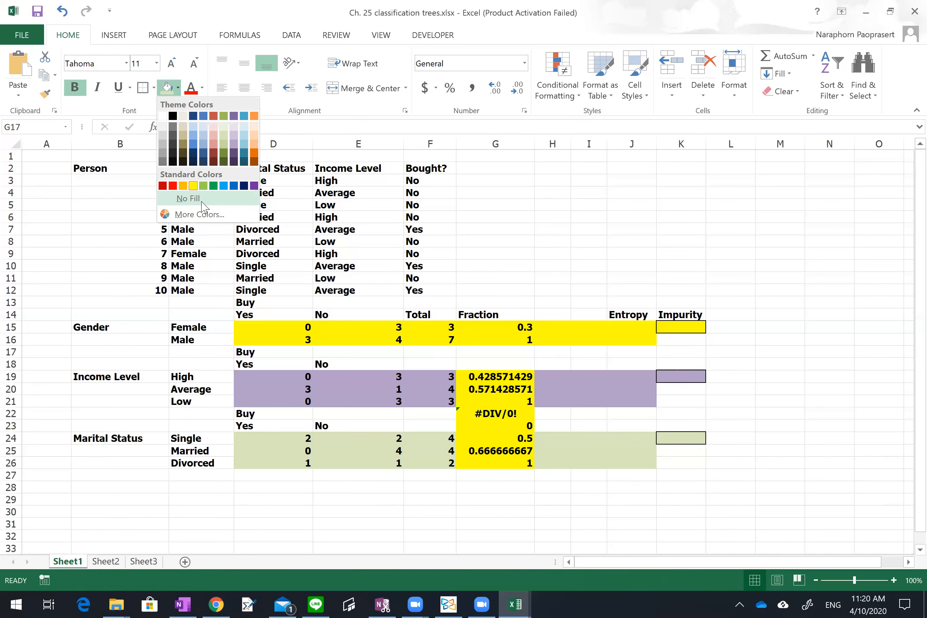
{"action": "key", "text": "Escape"}
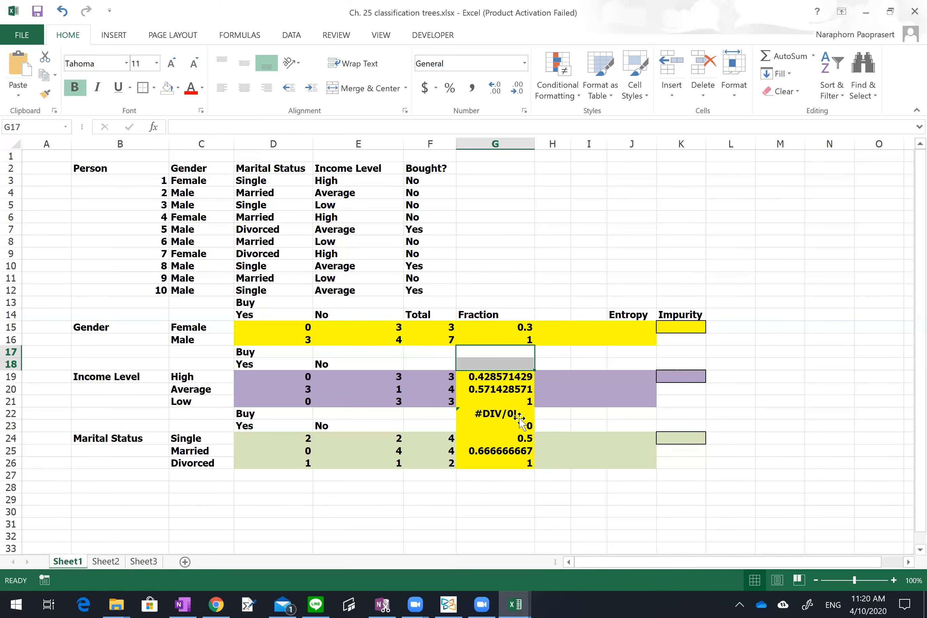
Undo the clearing of G17:G18 and the long formula fill, and fill G15 down to G16 only
{"action": "left_click", "coordinate": [519, 418]}
{"action": "key", "text": "shift+Down"}
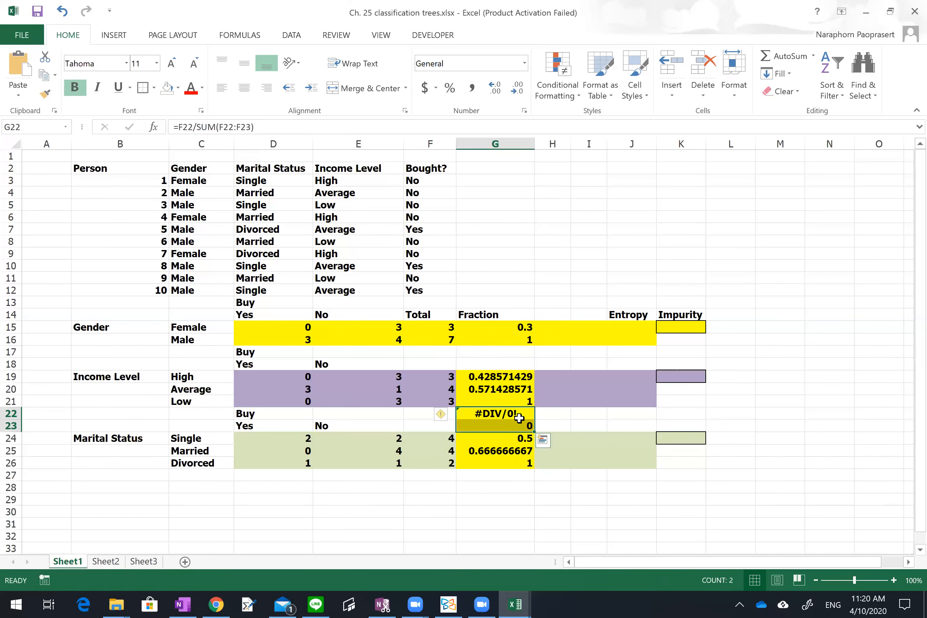
{"action": "key", "text": "ctrl+z"}
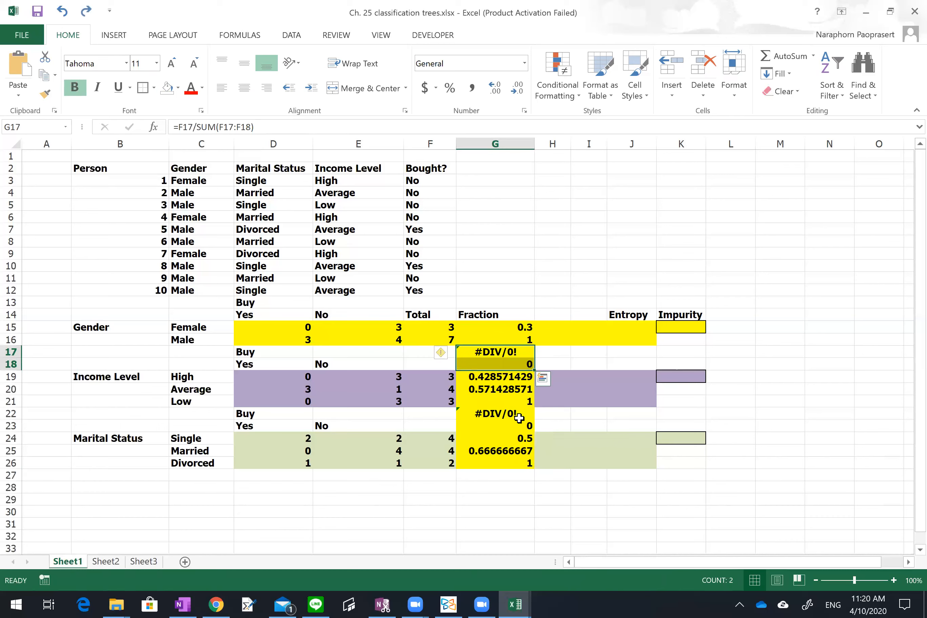
{"action": "key", "text": "ctrl+z"}
{"action": "left_click_drag", "start_coordinate": [533, 341], "coordinate": [526, 345]}
Enter =F19/SUM(F19:F21) in G19 to compute the High income fraction
{"action": "left_click", "coordinate": [515, 377]}
{"action": "type", "text": "="}
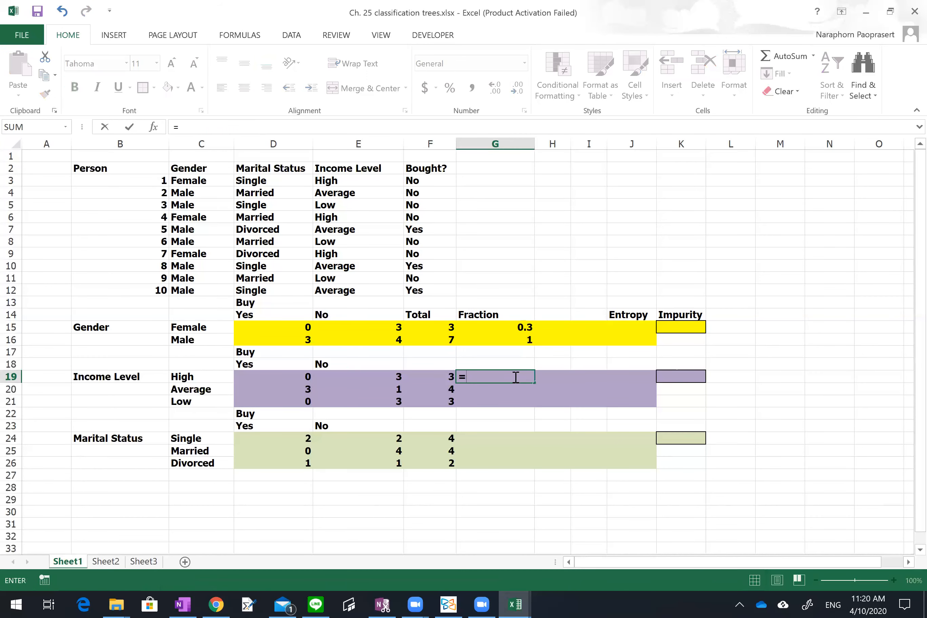
{"action": "key", "text": "Left"}
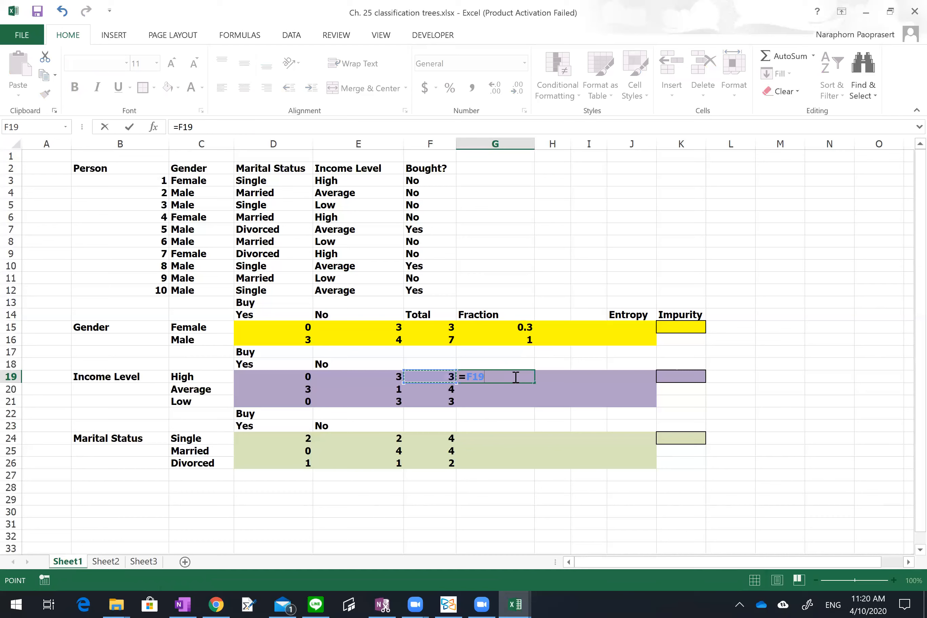
{"action": "type", "text": "/sum("}
{"action": "key", "text": "Left"}
{"action": "key", "text": "shift+Down"}
{"action": "key", "text": "shift+Down"}
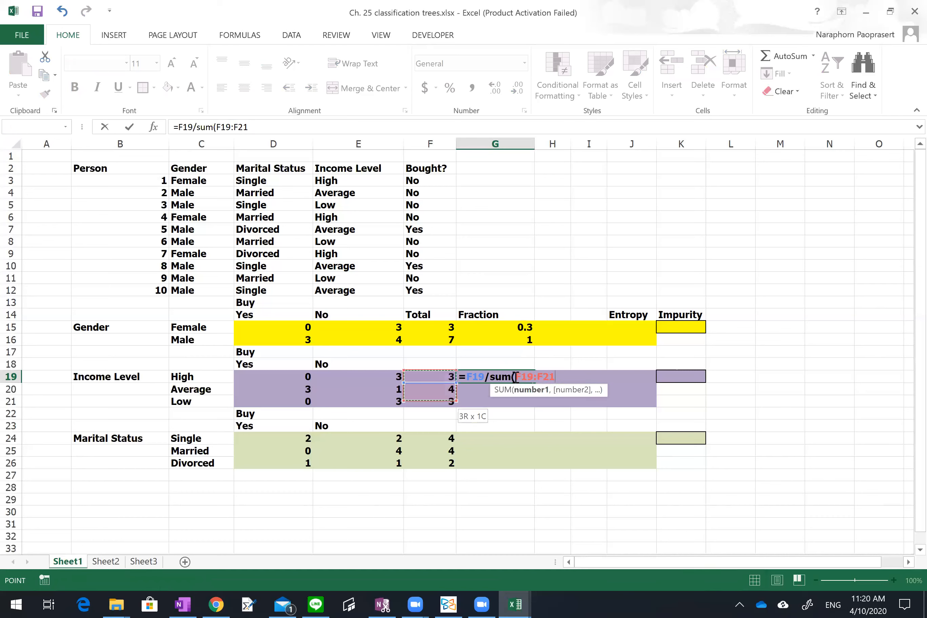
{"action": "type", "text": ")"}
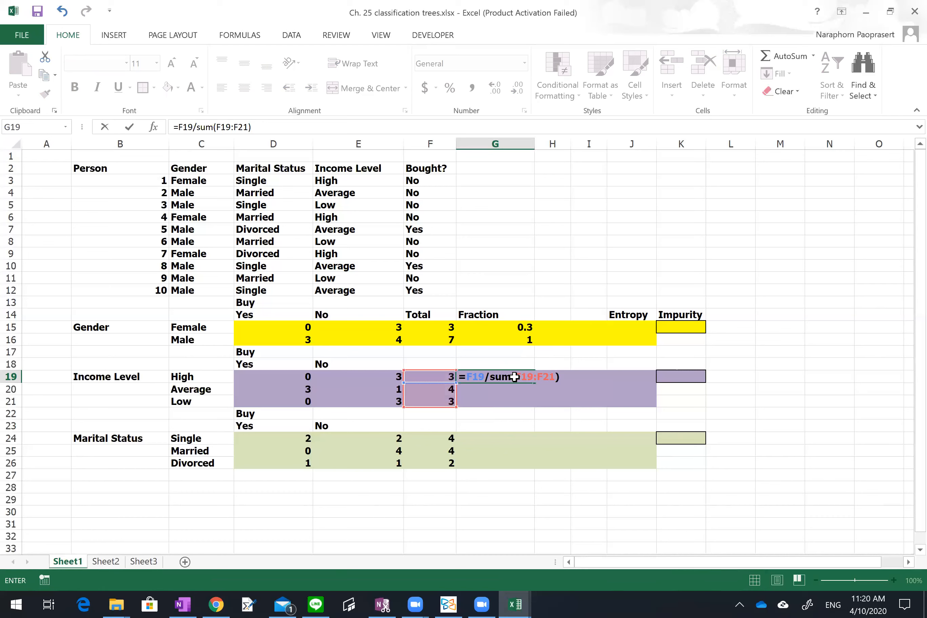
{"action": "key", "text": "Return"}
Make the sum range absolute in G15 as =F15/SUM($F$15:$F$16) and fill the formula down to G16
{"action": "left_click", "coordinate": [513, 328]}
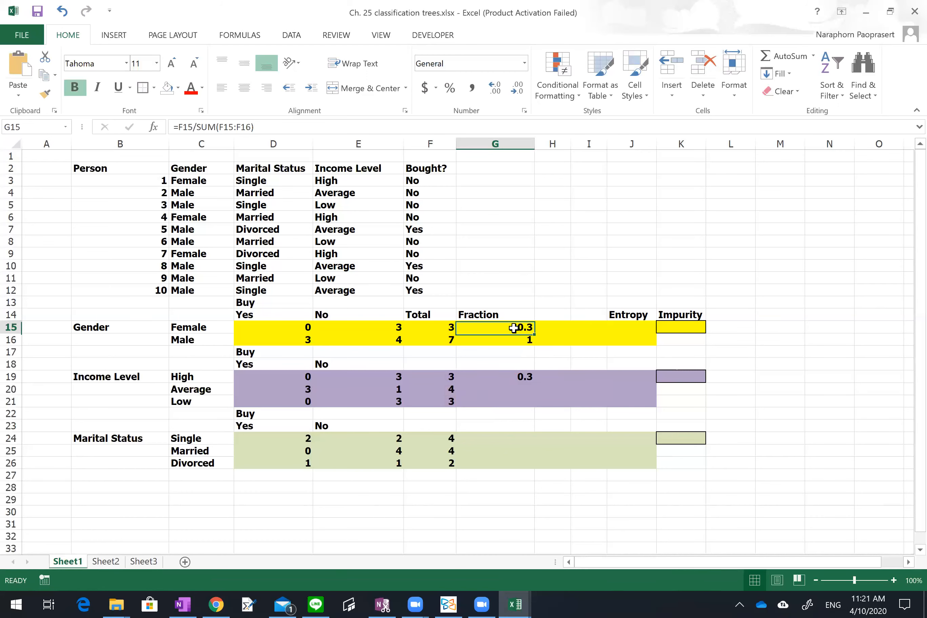
{"action": "double_click", "coordinate": [513, 327]}
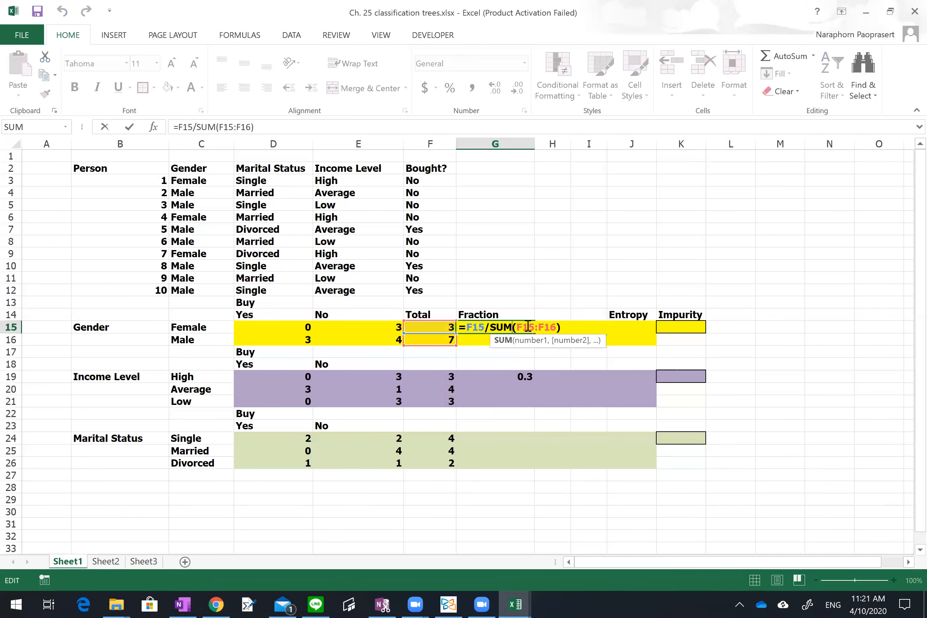
{"action": "left_click", "coordinate": [527, 327]}
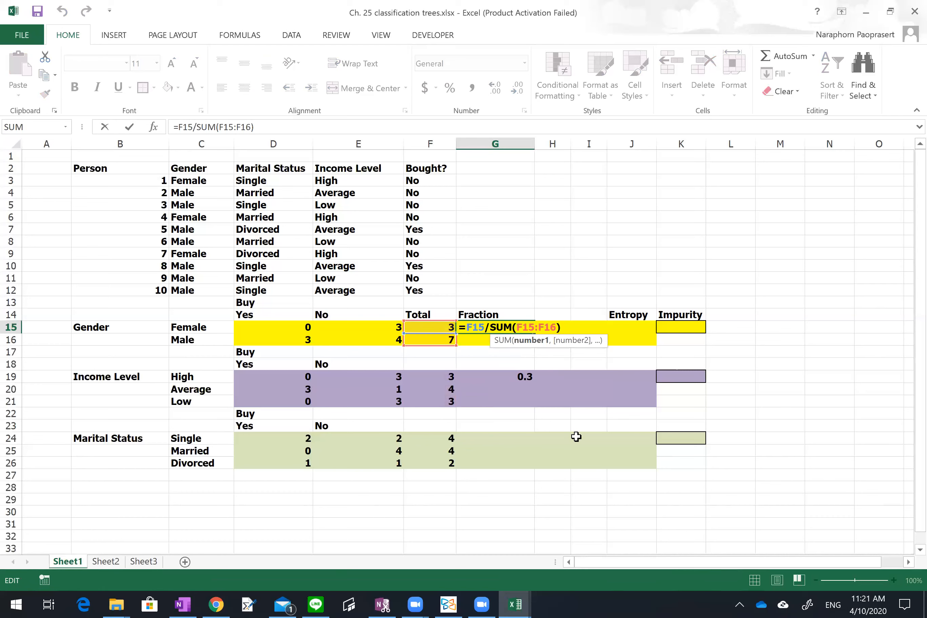
{"action": "key", "text": "F4"}
{"action": "left_click", "coordinate": [558, 328]}
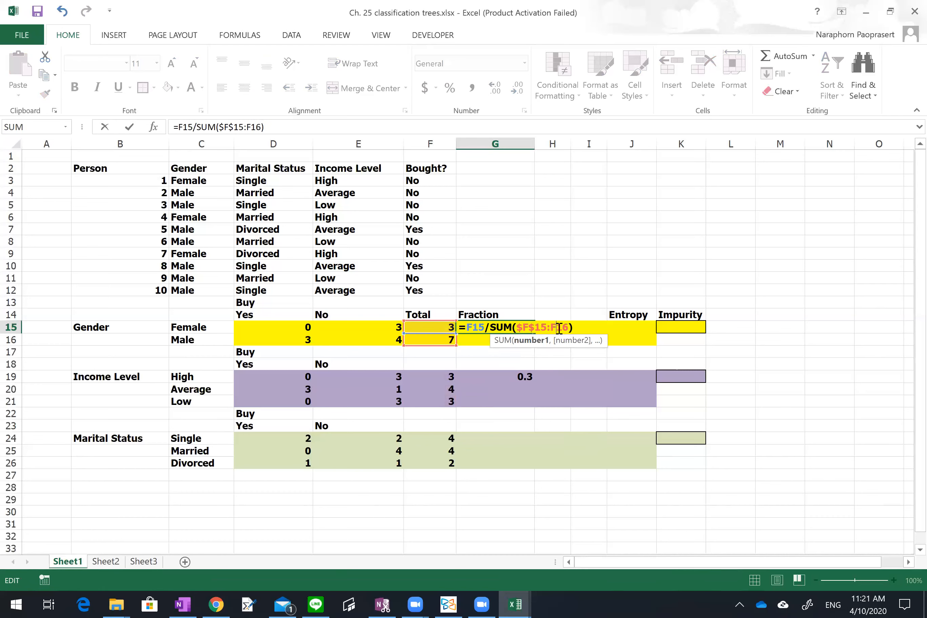
{"action": "key", "text": "F4"}
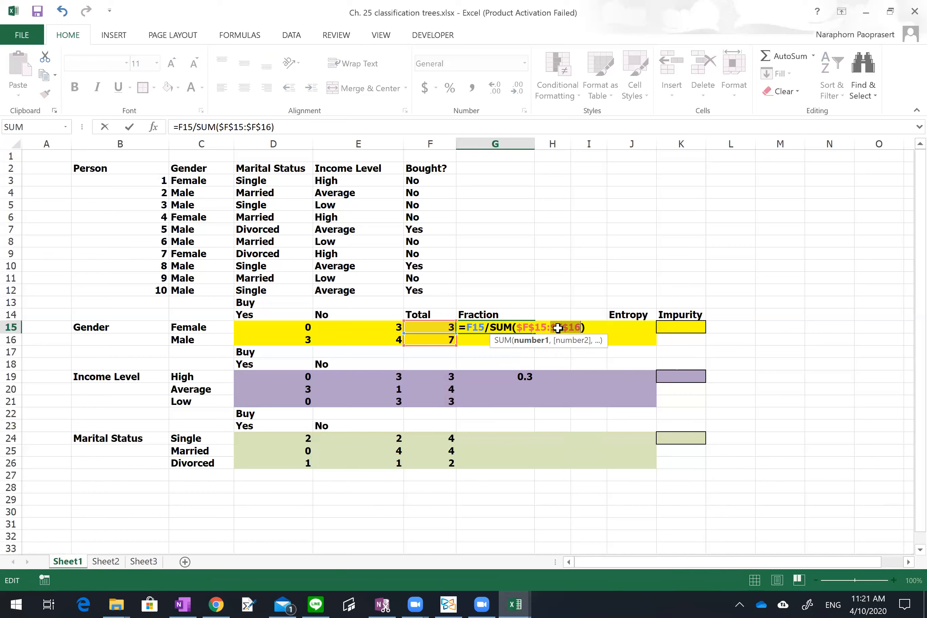
{"action": "key", "text": "Return"}
{"action": "key", "text": "Up"}
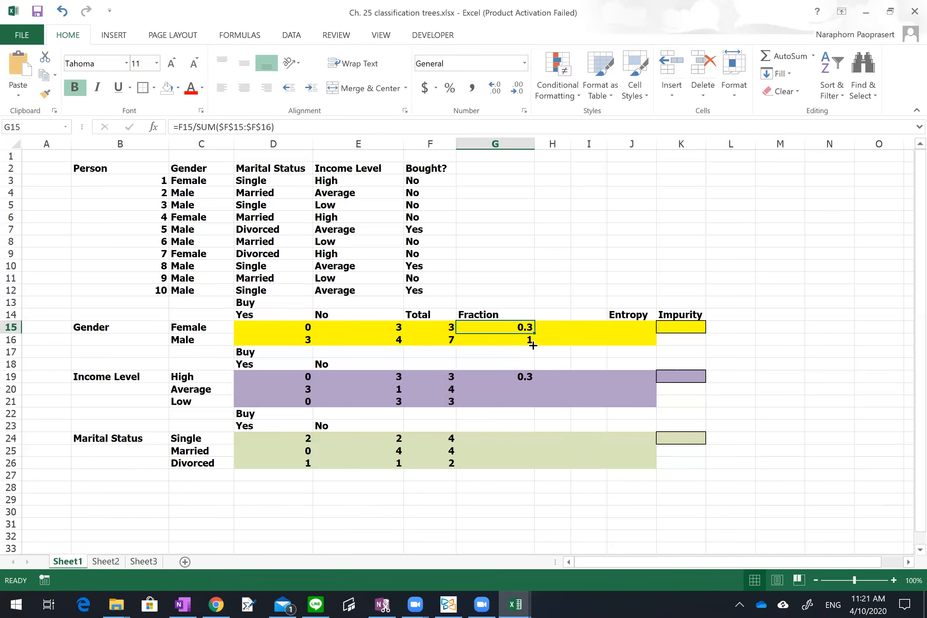
{"action": "left_click_drag", "start_coordinate": [534, 332], "coordinate": [533, 343]}
Make the sum range absolute in G19 as =F19/SUM($F$19:$F$21) and fill the formula down to G21
{"action": "left_click", "coordinate": [524, 376]}
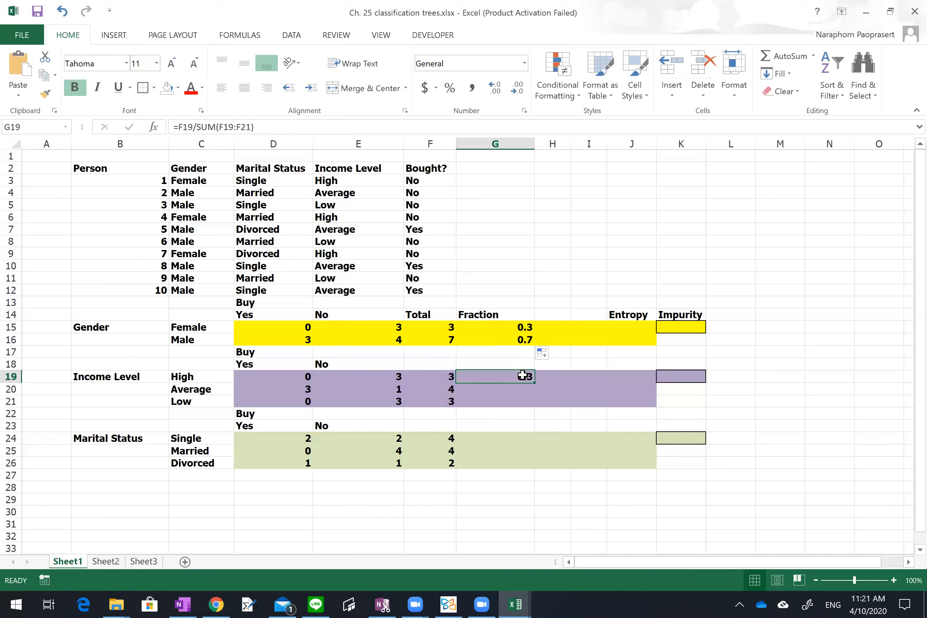
{"action": "double_click", "coordinate": [525, 376]}
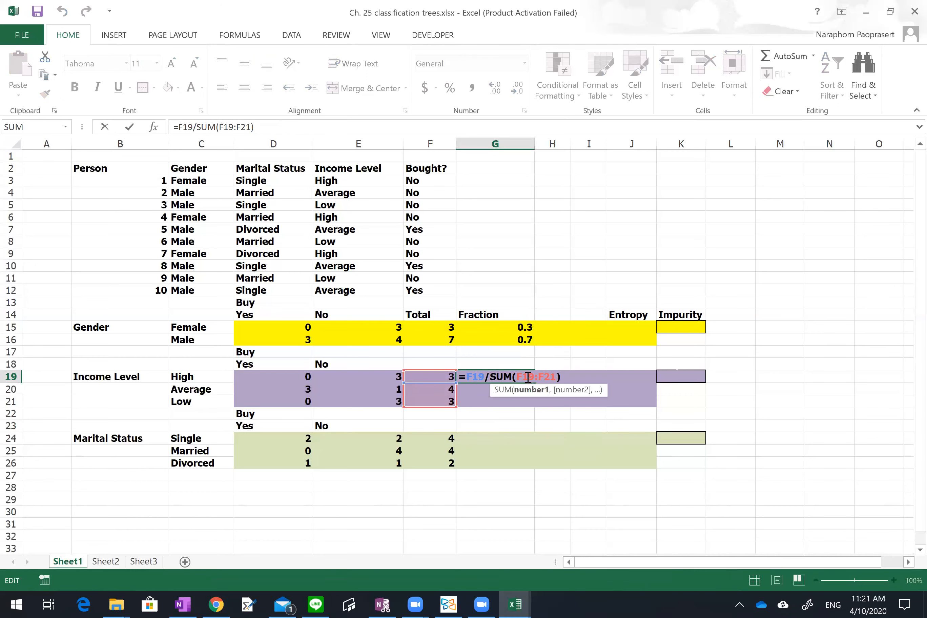
{"action": "key", "text": "F4"}
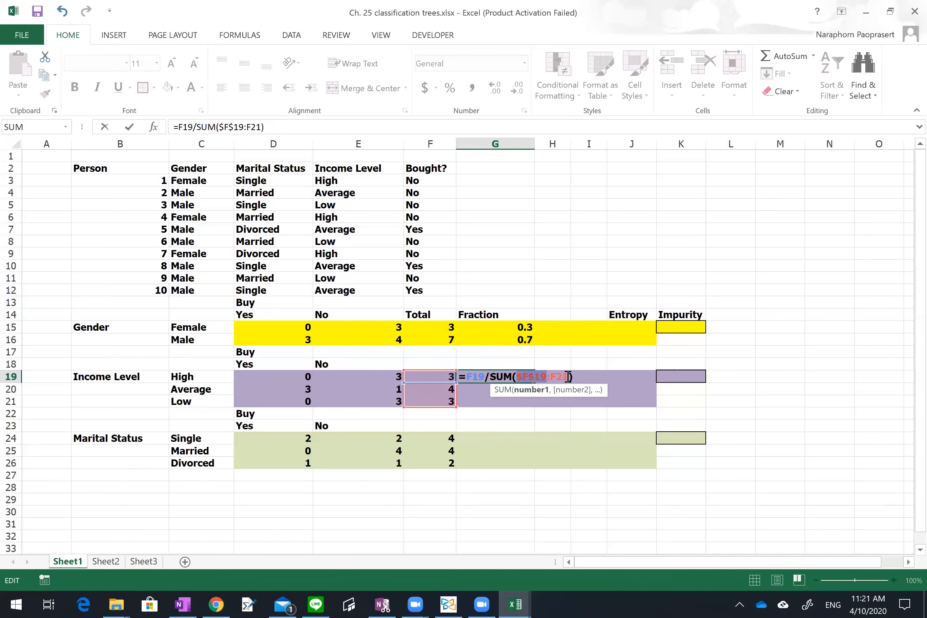
{"action": "left_click", "coordinate": [568, 376]}
{"action": "key", "text": "F4"}
{"action": "key", "text": "Return"}
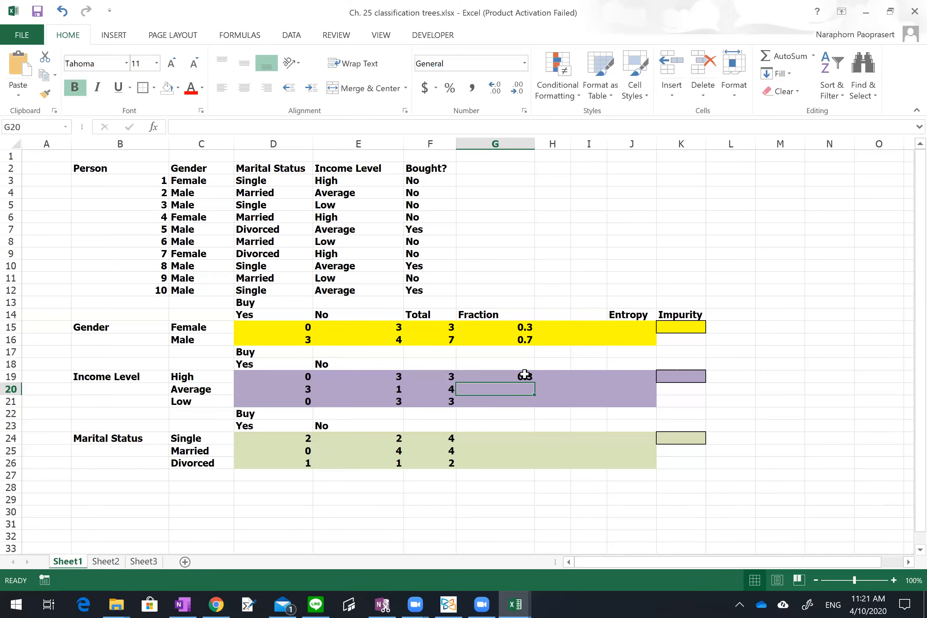
{"action": "left_click", "coordinate": [522, 376]}
{"action": "left_click_drag", "start_coordinate": [534, 382], "coordinate": [526, 405]}
Enter =F24/SUM($F$24:$F$26) in G24 to compute the Single fraction
{"action": "left_click", "coordinate": [518, 437]}
{"action": "type", "text": "="}
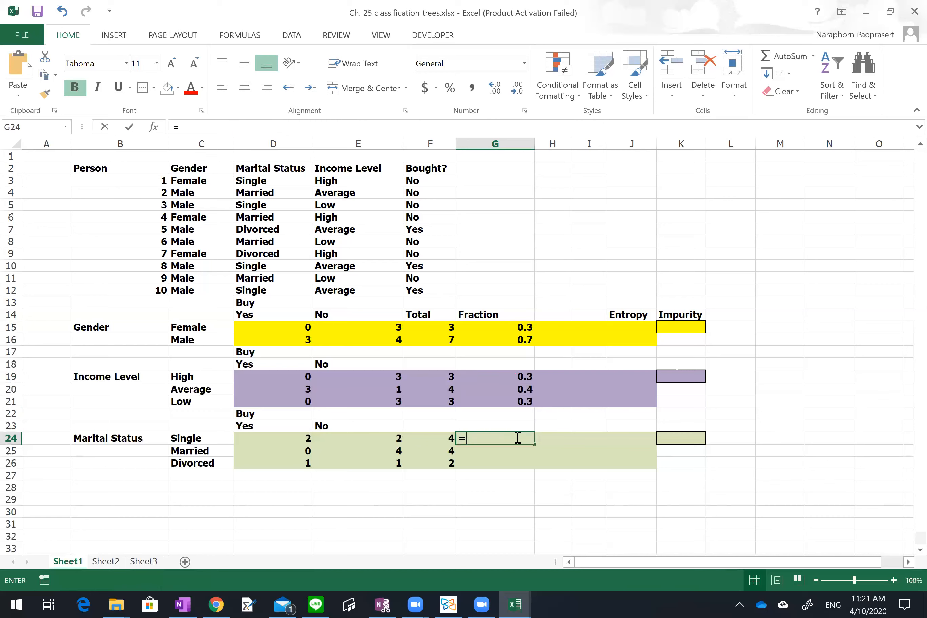
{"action": "key", "text": "Left"}
{"action": "type", "text": "/"}
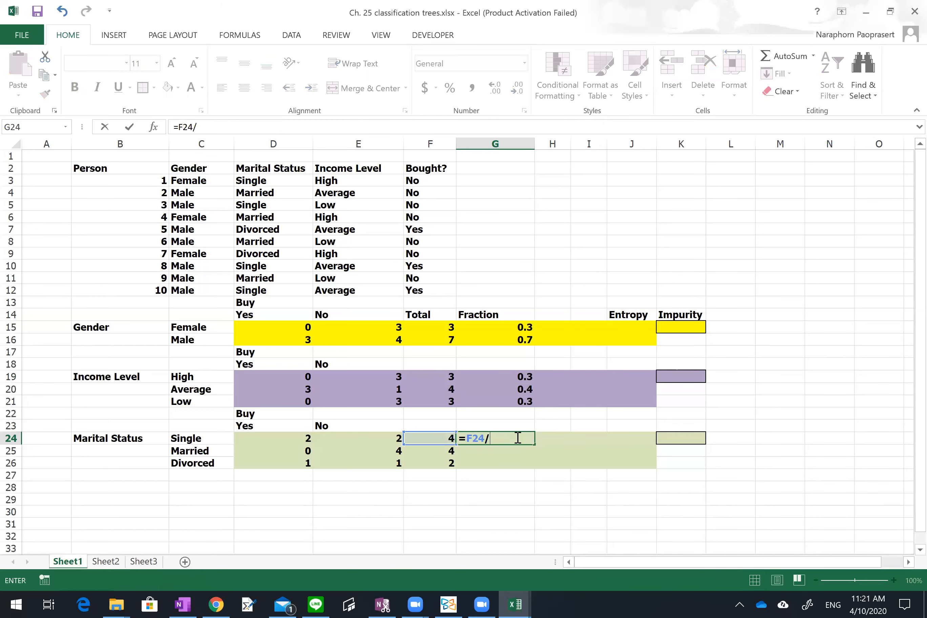
{"action": "type", "text": "sum("}
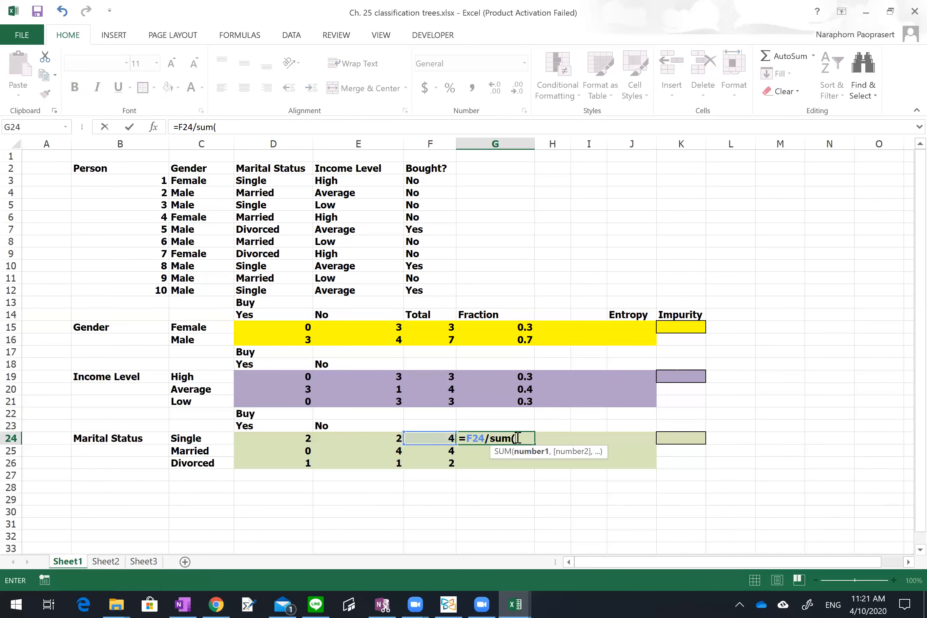
{"action": "key", "text": "Left"}
{"action": "key", "text": "shift+Down"}
{"action": "key", "text": "shift+Down"}
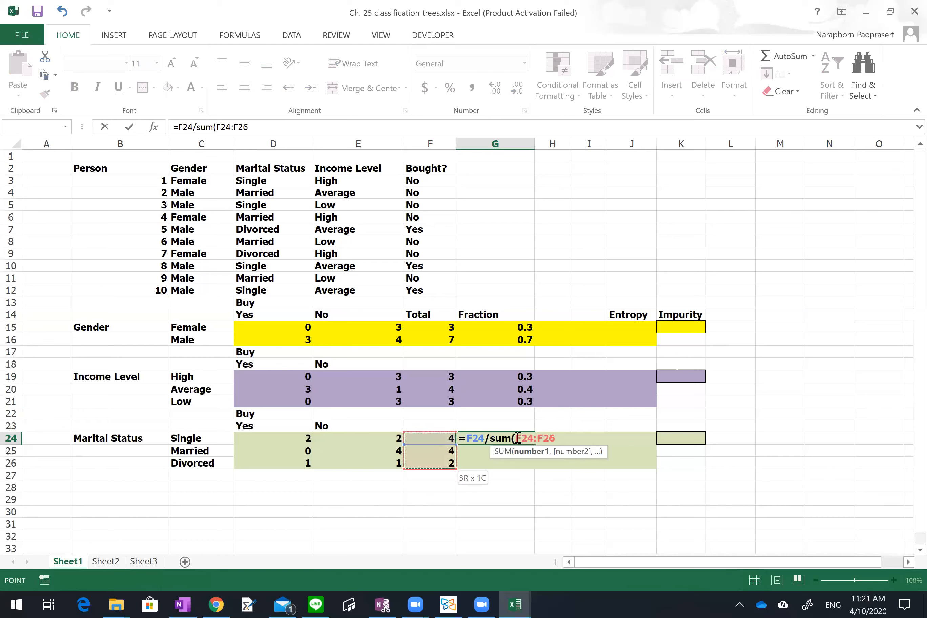
{"action": "type", "text": ")"}
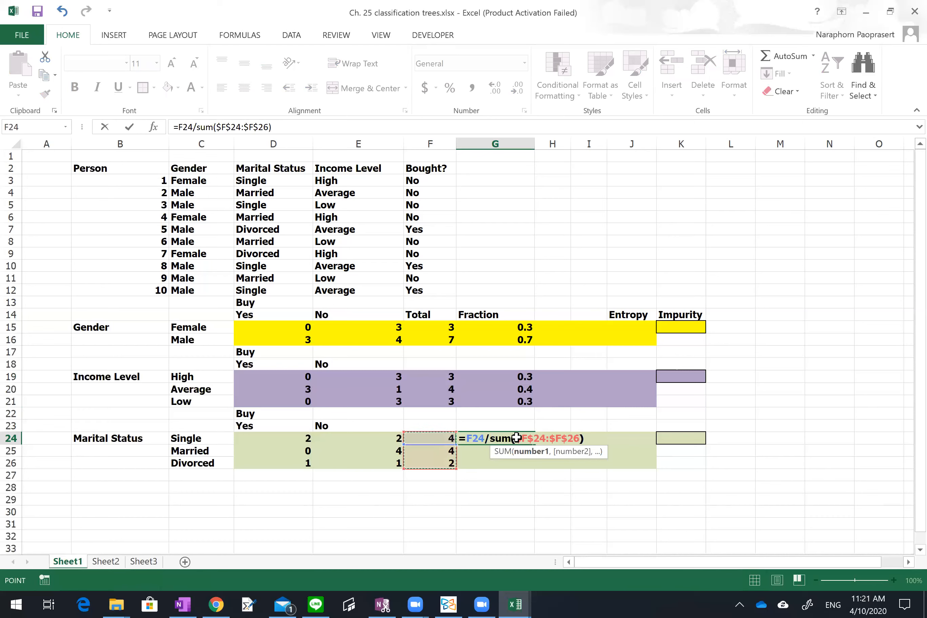
{"action": "key", "text": "Return"}
{"action": "left_click", "coordinate": [522, 439]}
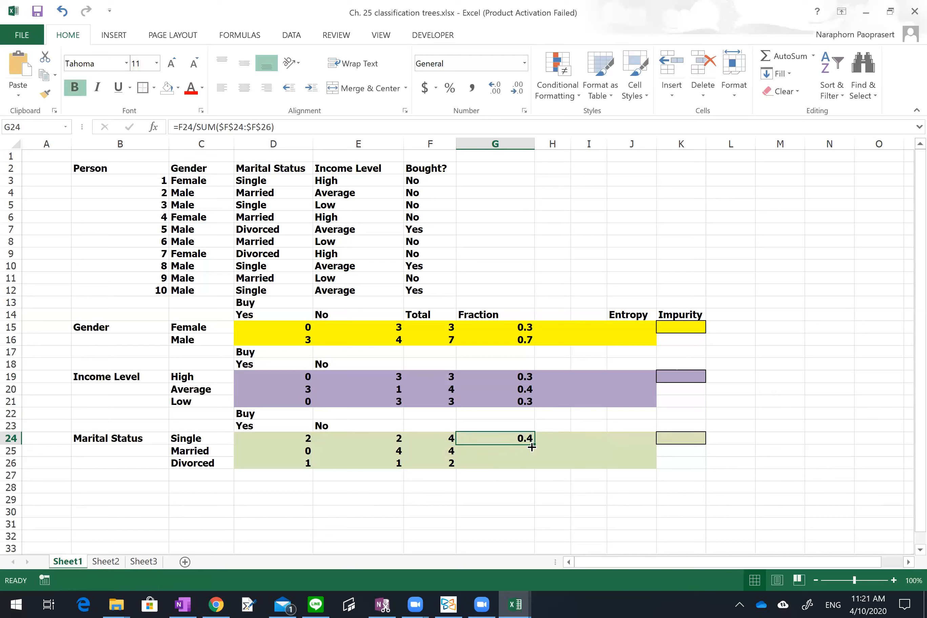
Fill the Marital Status fraction formula from G24 down to G26
{"action": "left_click_drag", "start_coordinate": [533, 443], "coordinate": [526, 468]}
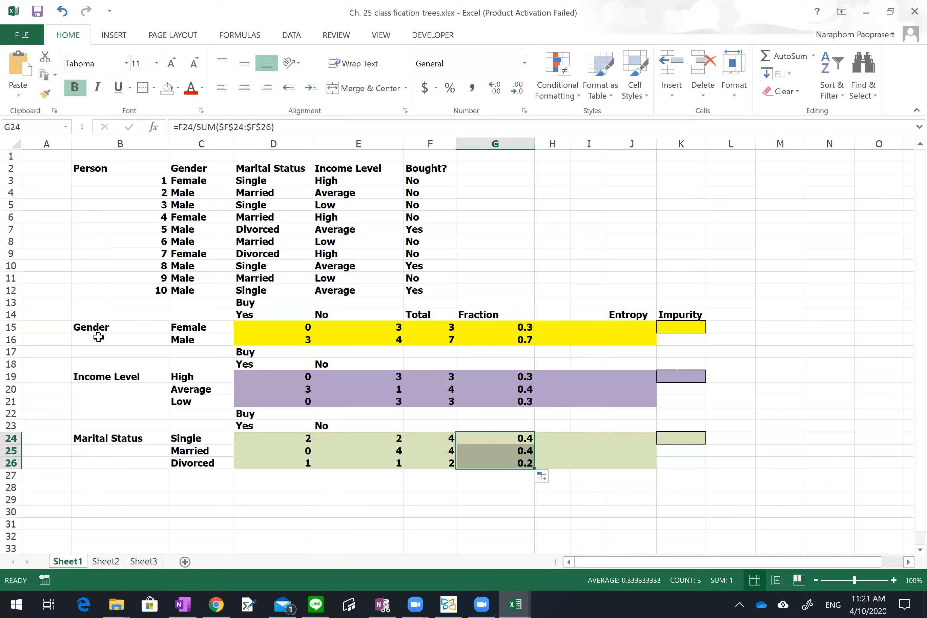
Start an IFERROR formula in H15 on the Female row
{"action": "left_click", "coordinate": [559, 326]}
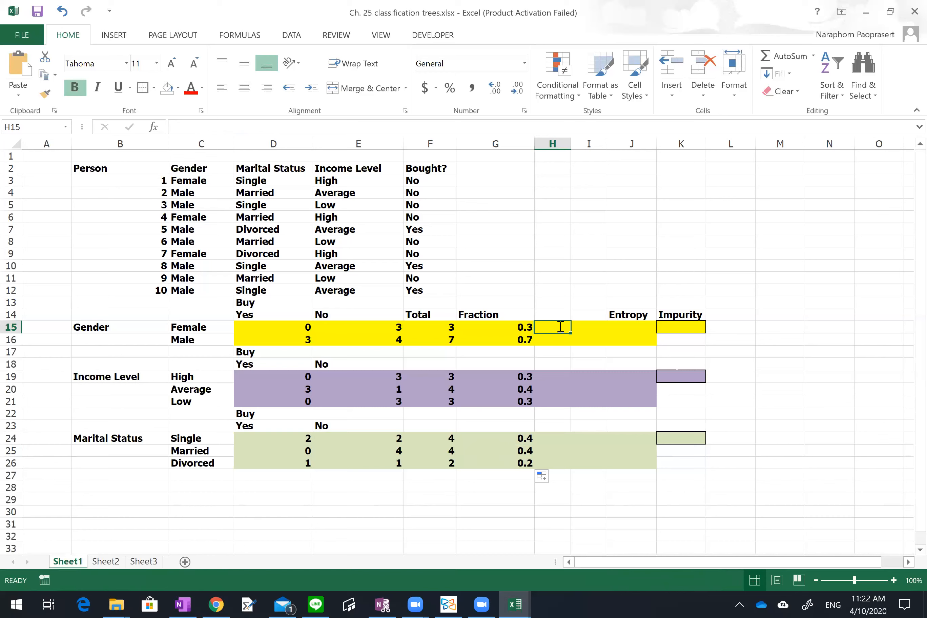
{"action": "type", "text": "=i"}
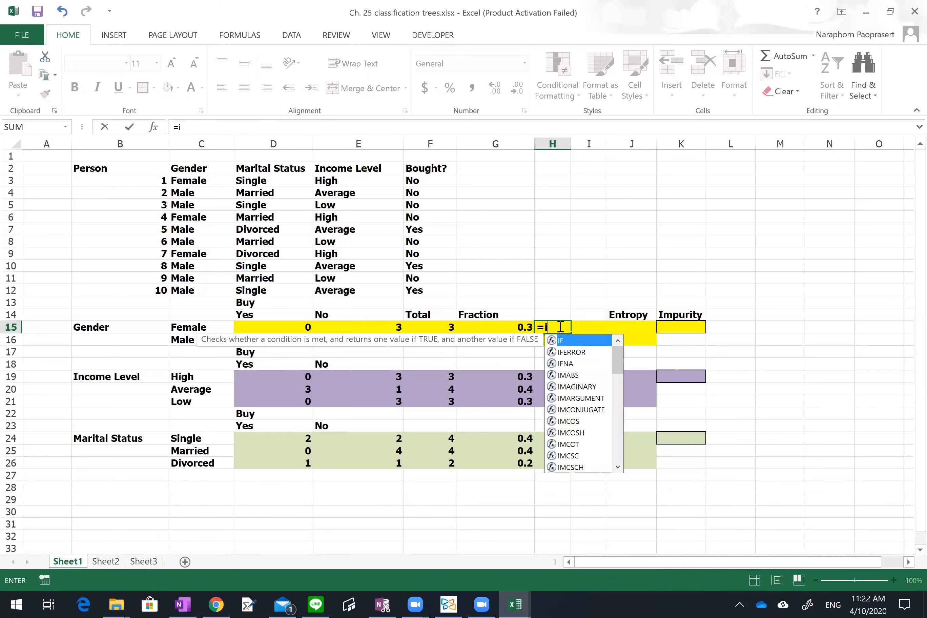
{"action": "type", "text": "ferrror"}
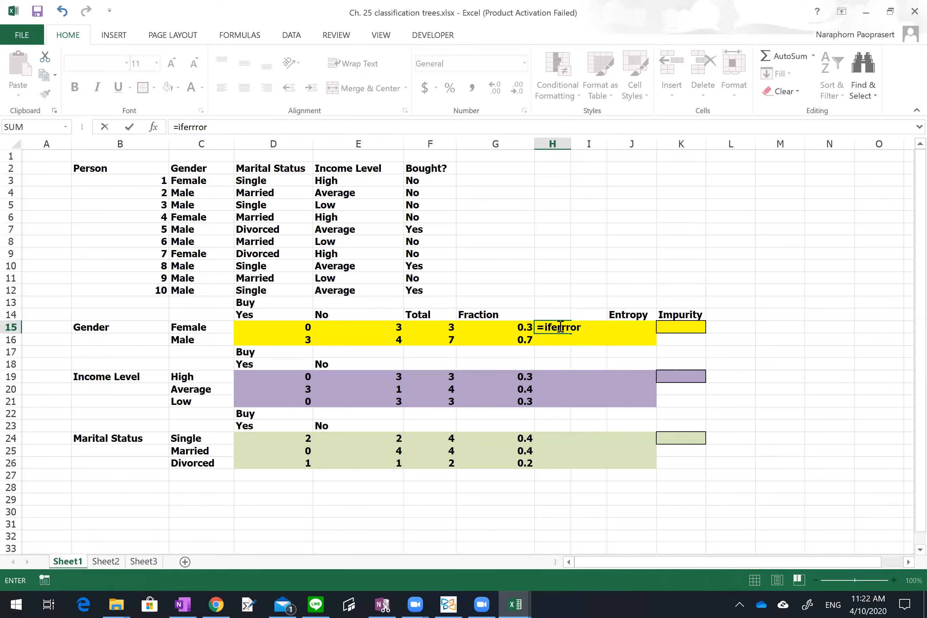
{"action": "key", "text": "BackSpace"}
{"action": "key", "text": "BackSpace"}
{"action": "key", "text": "BackSpace"}
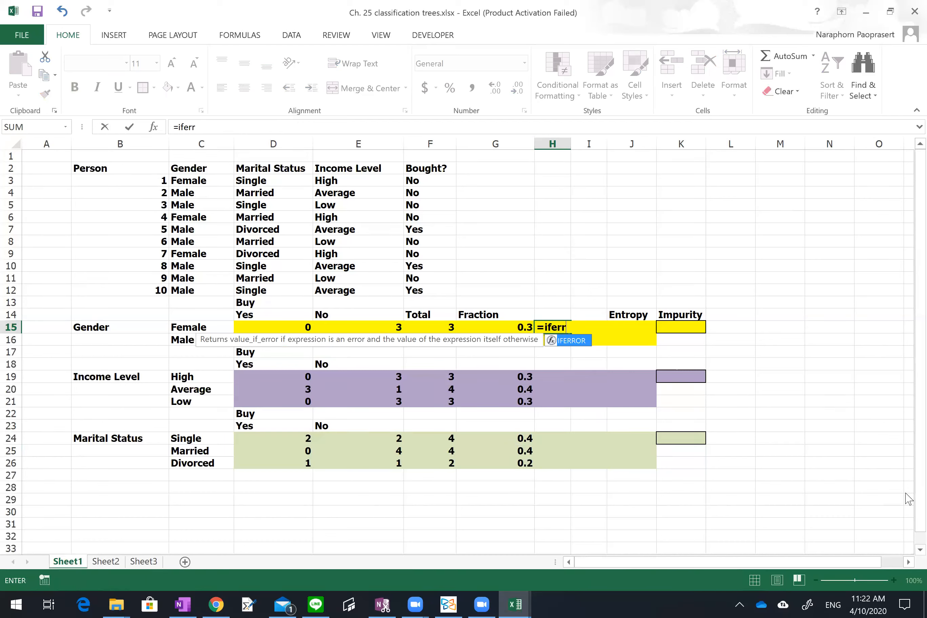
{"action": "type", "text": "or("}
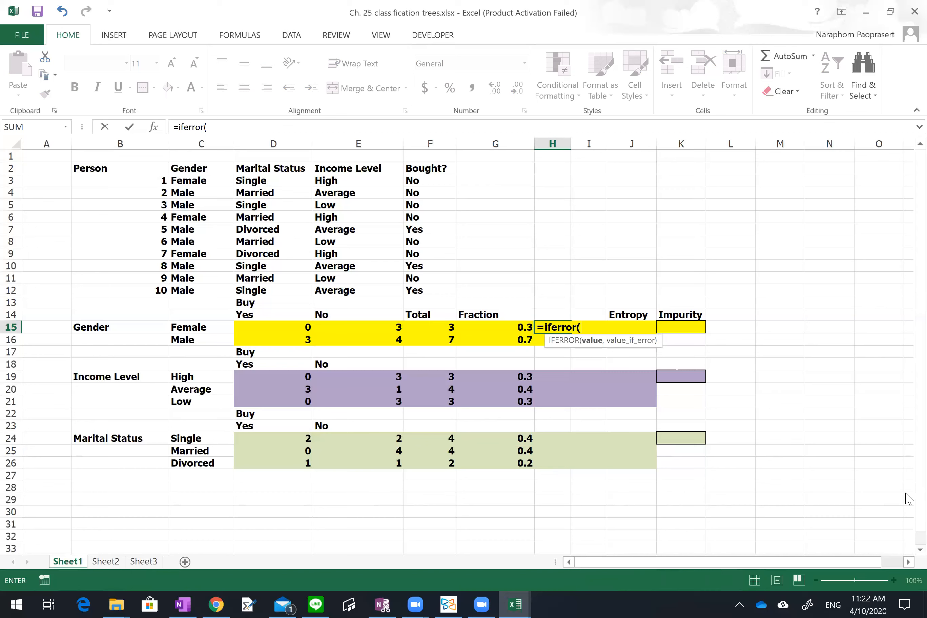
Continue the H15 formula with (D15/F15)*LOG(D15/F15 as the value to evaluate
{"action": "type", "text": "("}
{"action": "left_click", "coordinate": [291, 329]}
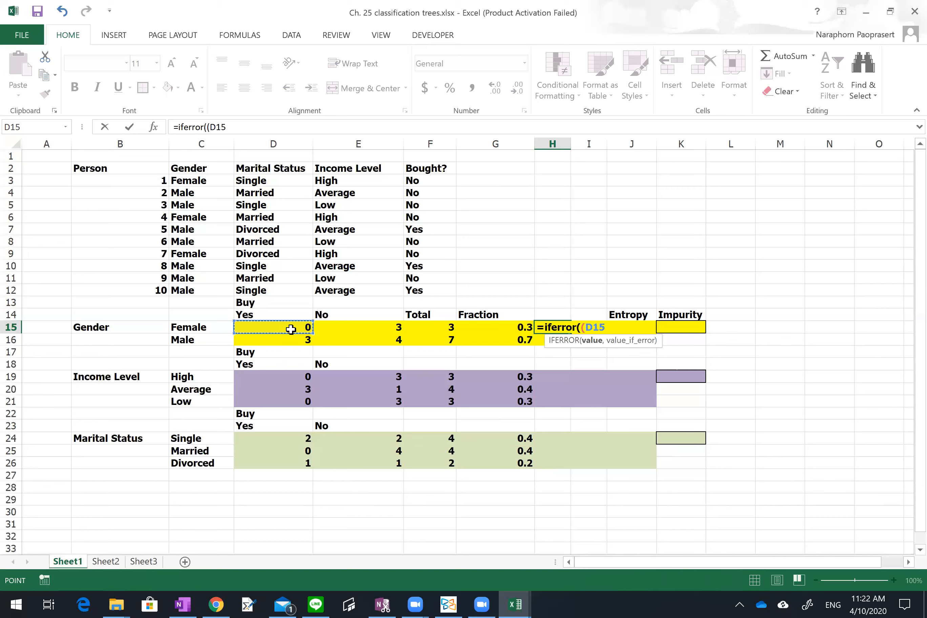
{"action": "type", "text": "/"}
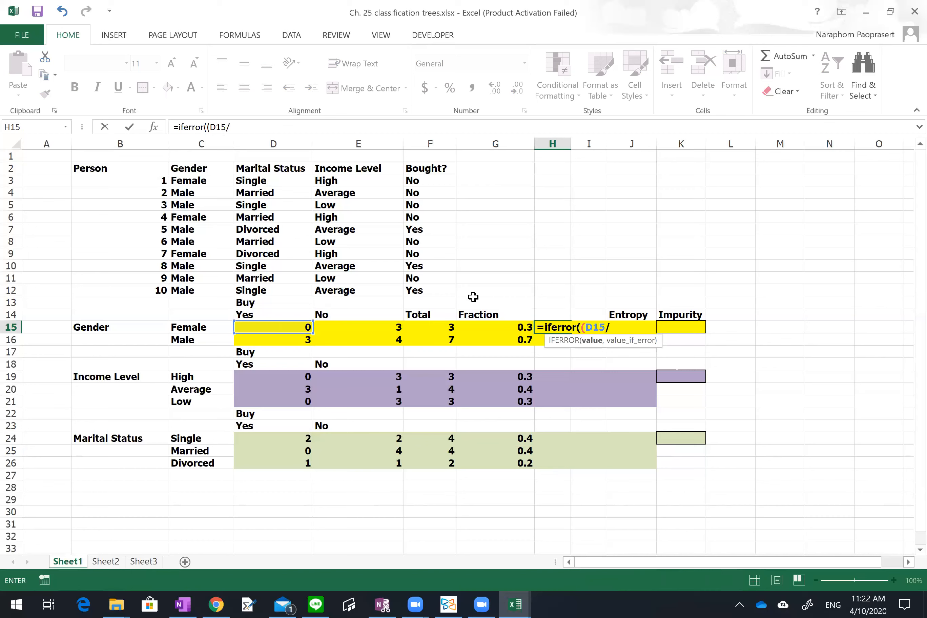
{"action": "left_click", "coordinate": [439, 327]}
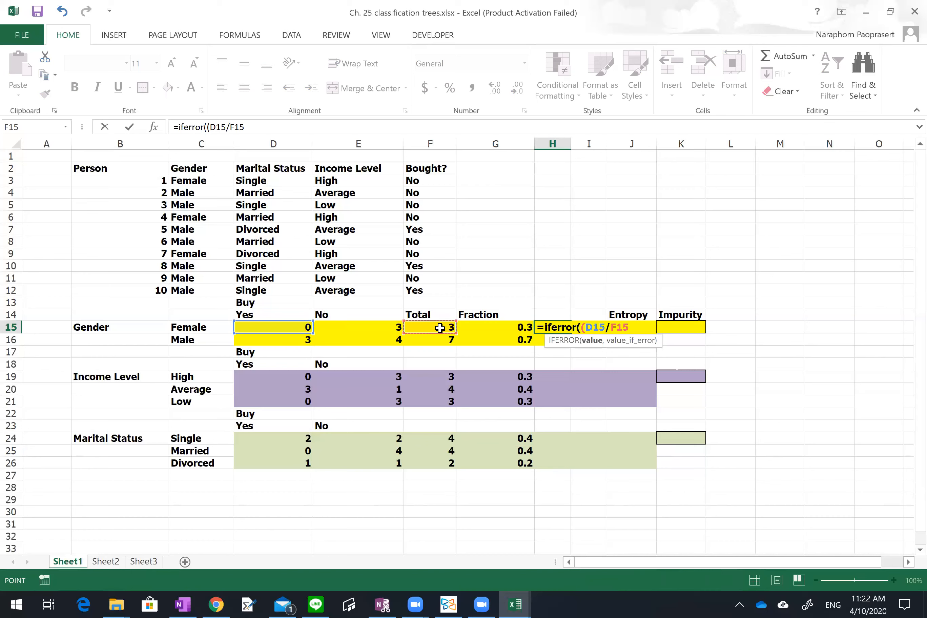
{"action": "type", "text": ")*Log("}
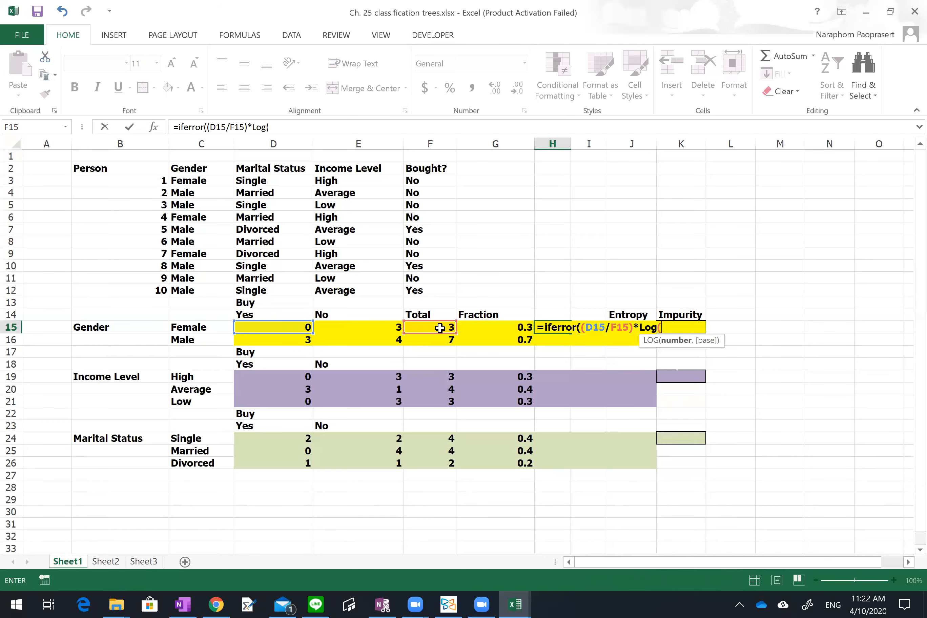
{"action": "left_click", "coordinate": [278, 325]}
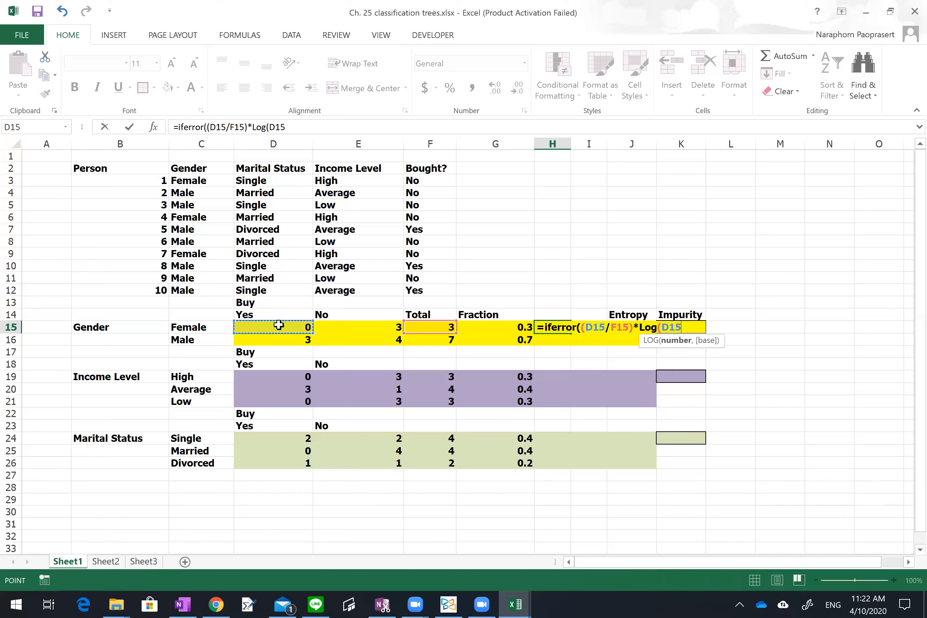
{"action": "type", "text": "/"}
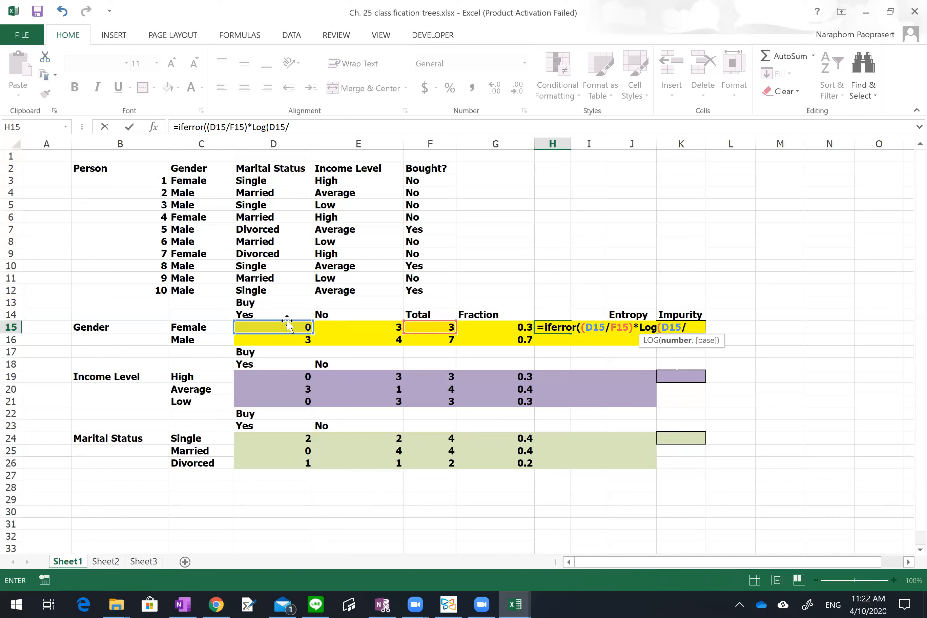
{"action": "left_click", "coordinate": [425, 327]}
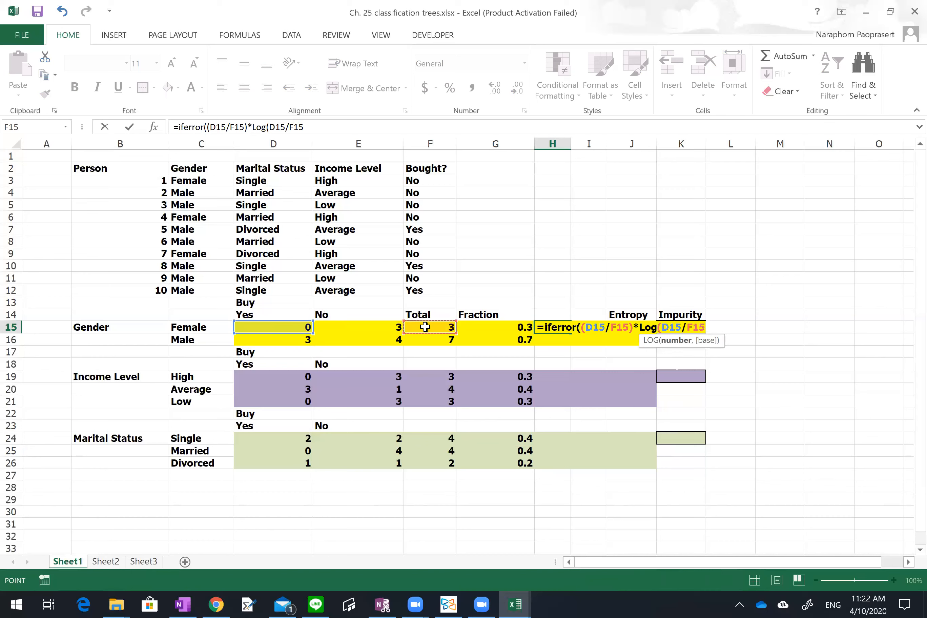
Lock only the column of both F15 references in the H15 formula, making them $F15
{"action": "left_click", "coordinate": [618, 329]}
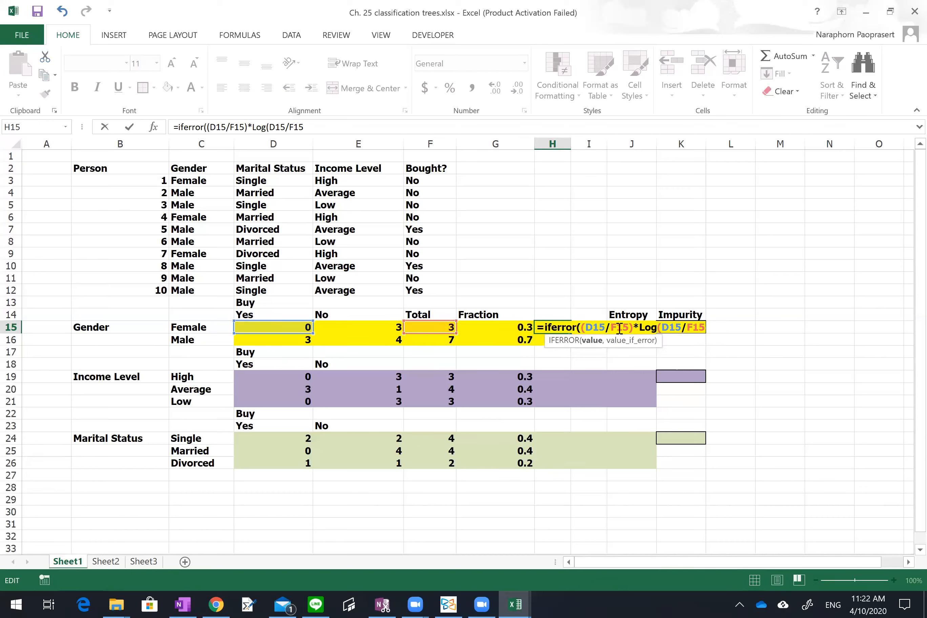
{"action": "key", "text": "F4"}
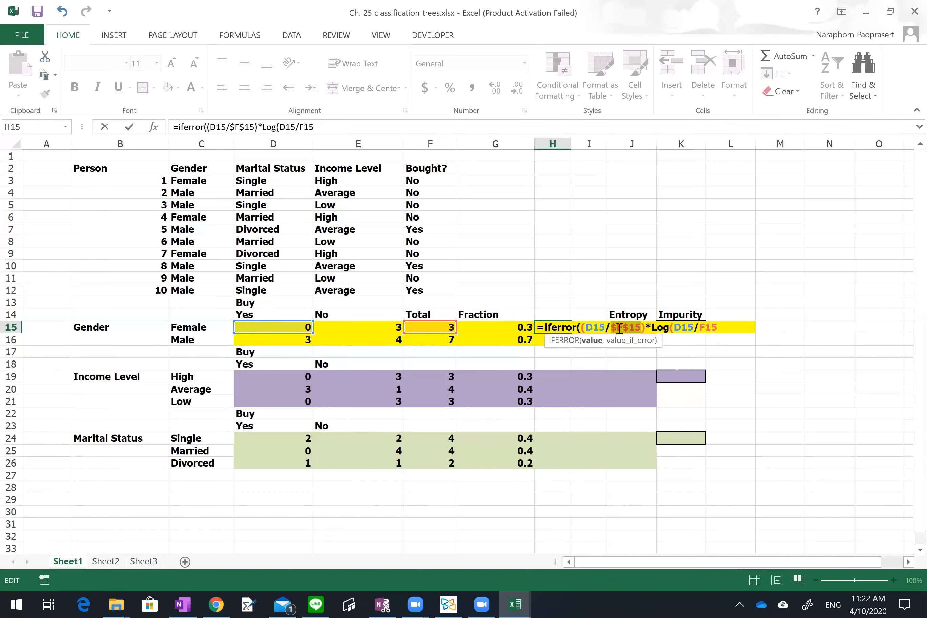
{"action": "key", "text": "F4"}
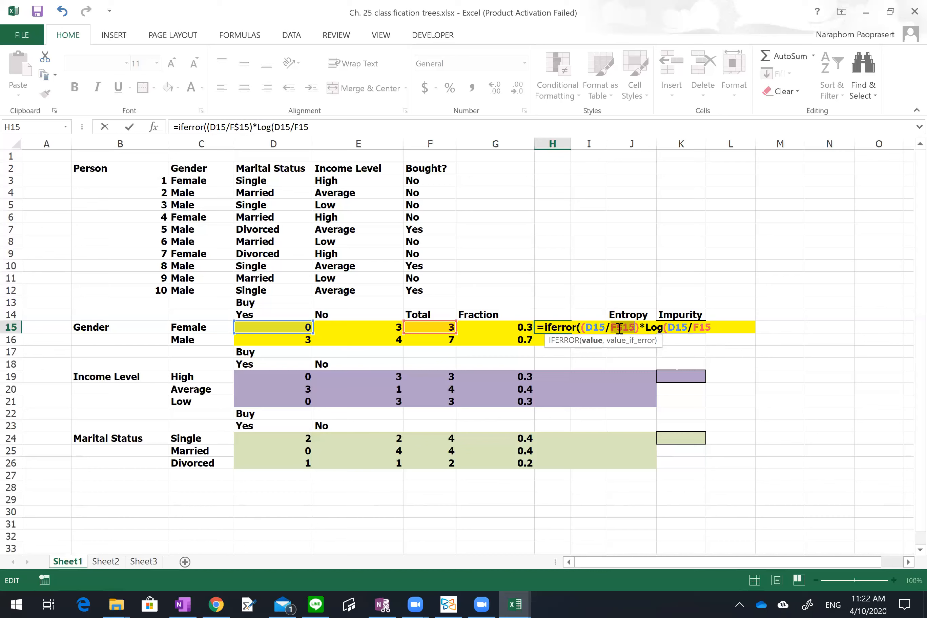
{"action": "key", "text": "F4"}
{"action": "left_click", "coordinate": [701, 331]}
{"action": "key", "text": "F4"}
{"action": "key", "text": "F4"}
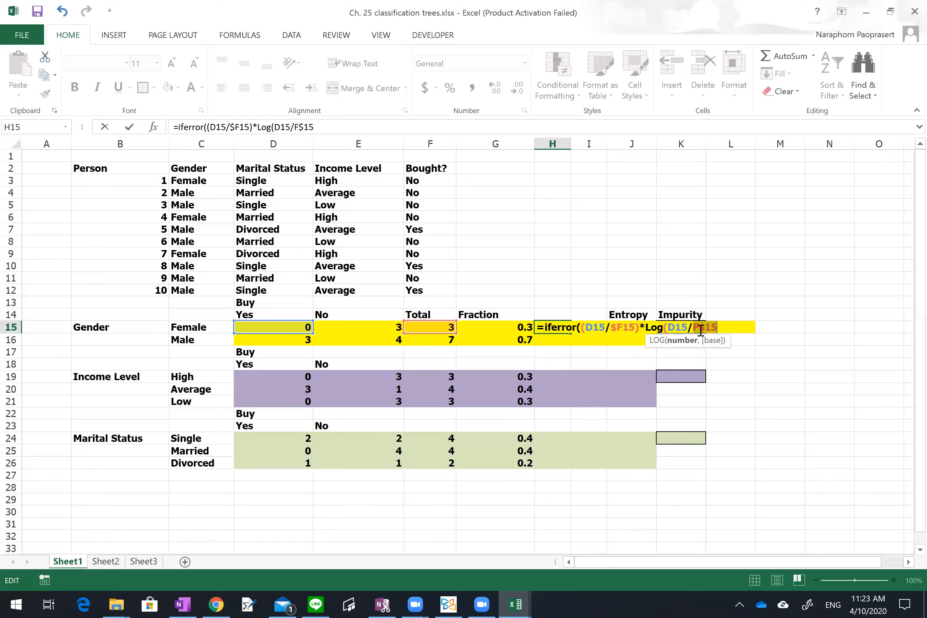
{"action": "key", "text": "F4"}
Complete H15 as =IFERROR((D15/$F15)*LOG(D15/$F15,2),0), with log base 2 and 0 as the error value
{"action": "left_click", "coordinate": [730, 328]}
{"action": "type", "text": ","}
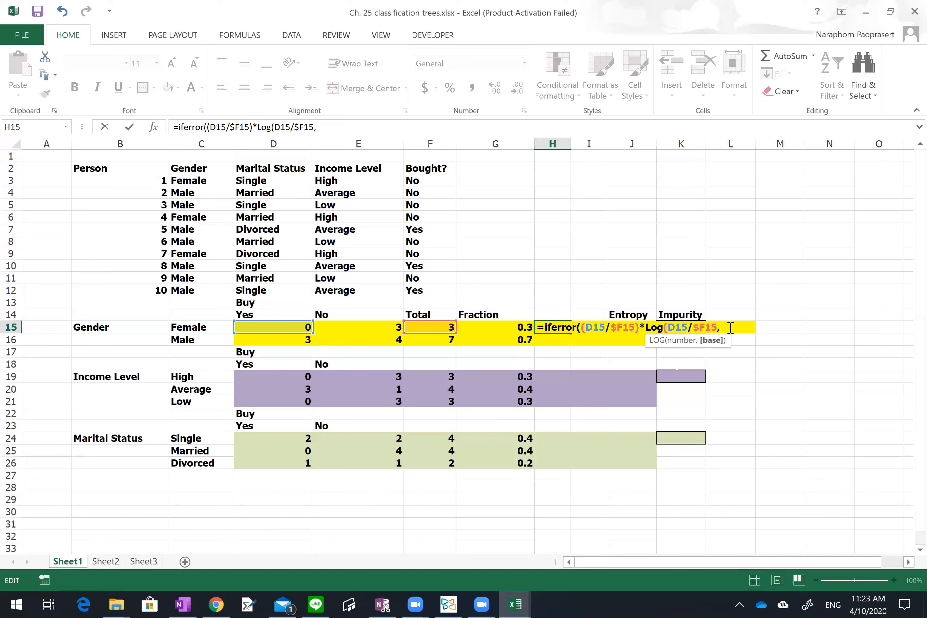
{"action": "type", "text": "2)"}
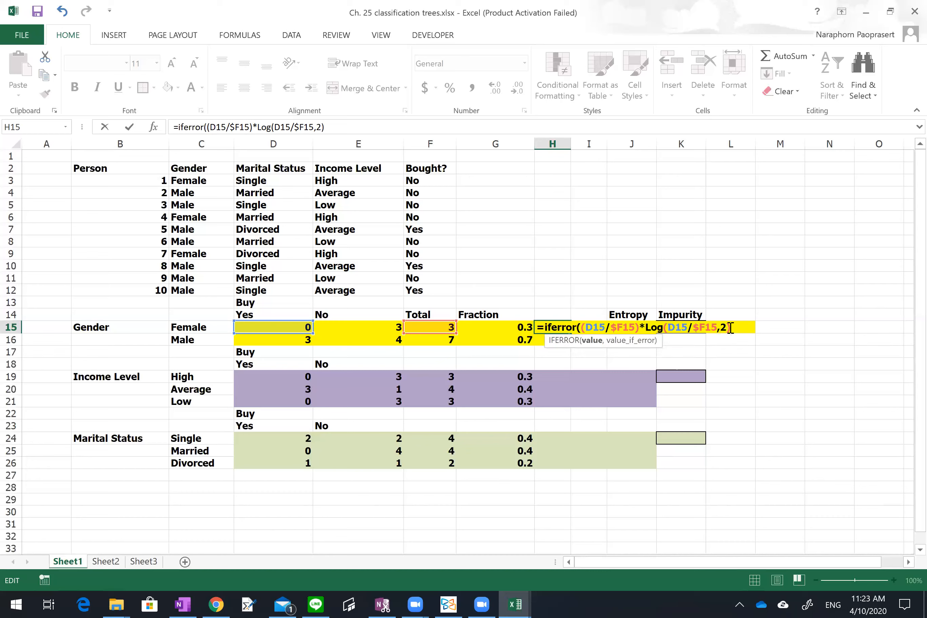
{"action": "type", "text": ",0)"}
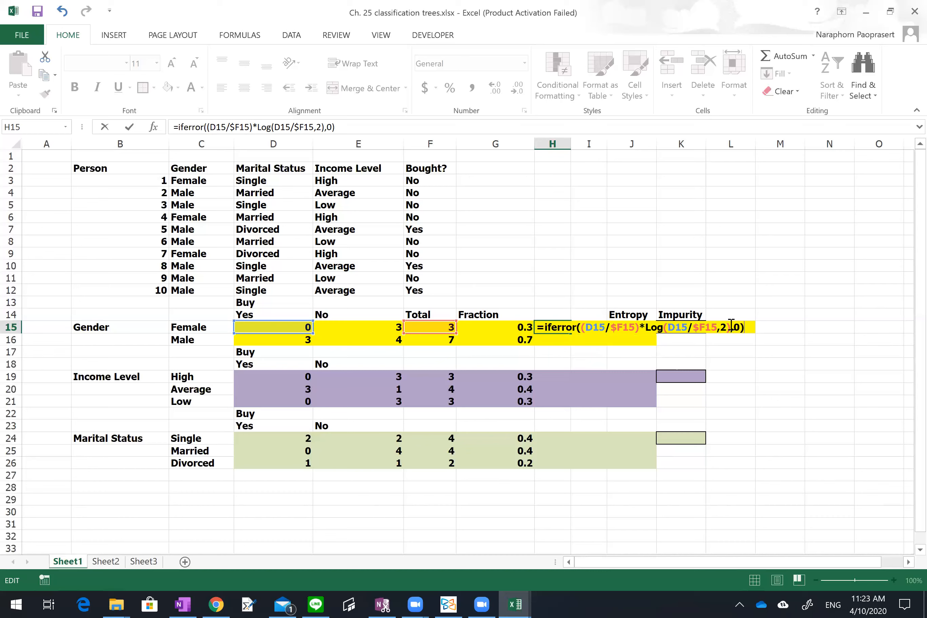
{"action": "left_click", "coordinate": [731, 323]}
{"action": "left_click_drag", "start_coordinate": [730, 324], "coordinate": [572, 327]}
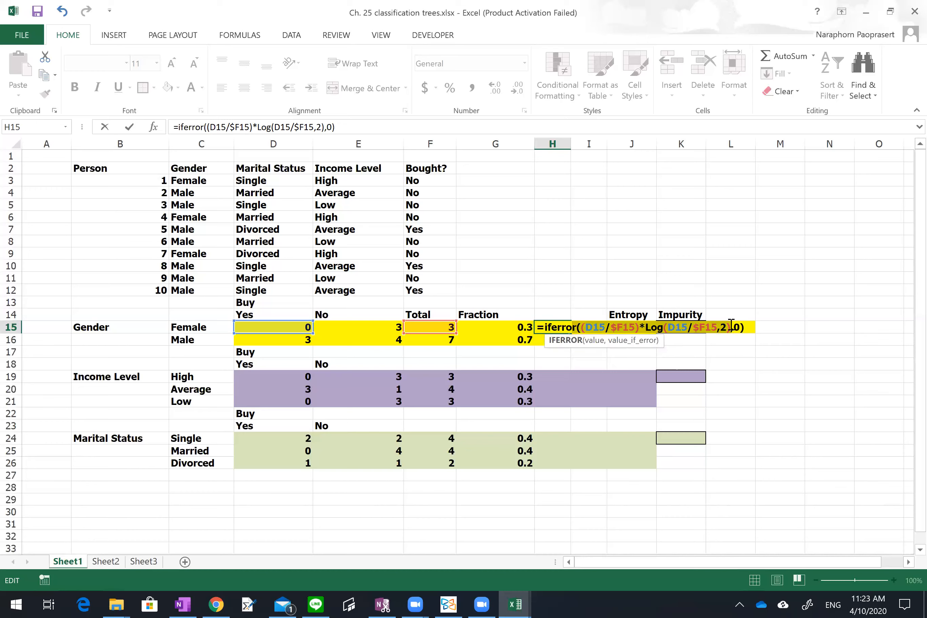
{"action": "key", "text": "shift+Right"}
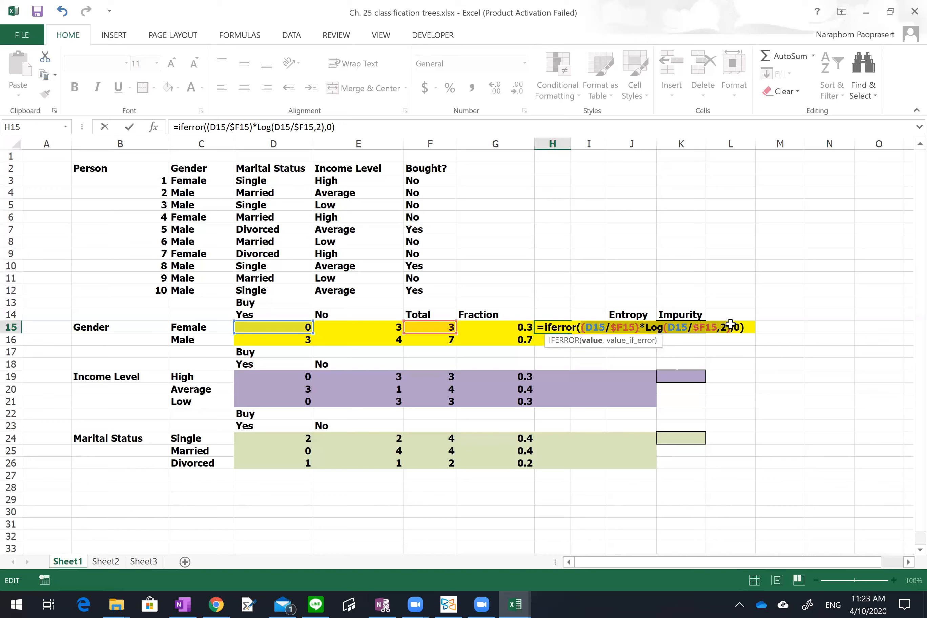
{"action": "key", "text": "Return"}
Fill the H15 formula down to H16 and across to I15:I16, checking the copied references in I15
{"action": "left_click", "coordinate": [552, 327]}
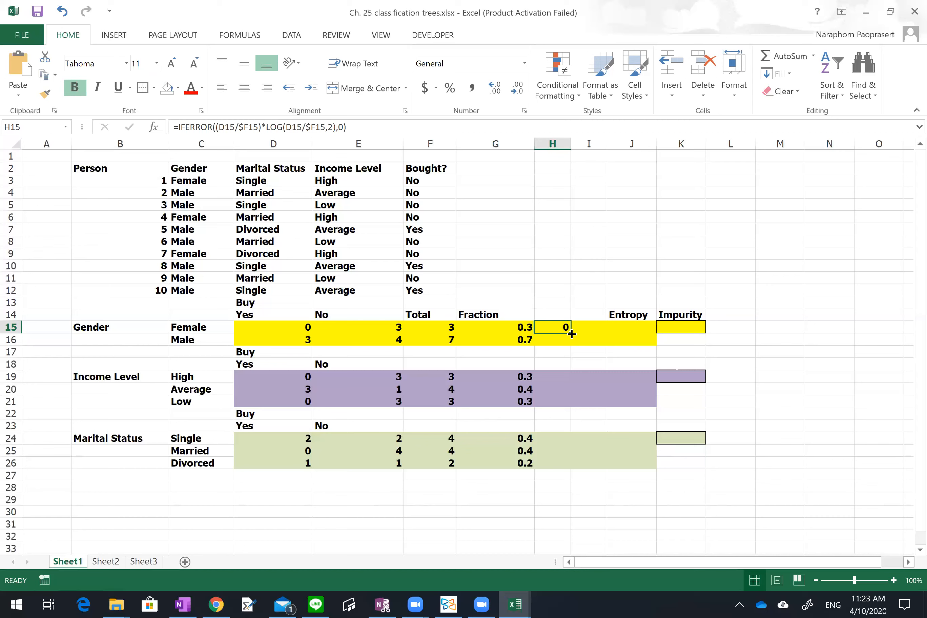
{"action": "left_click_drag", "start_coordinate": [566, 348], "coordinate": [562, 347]}
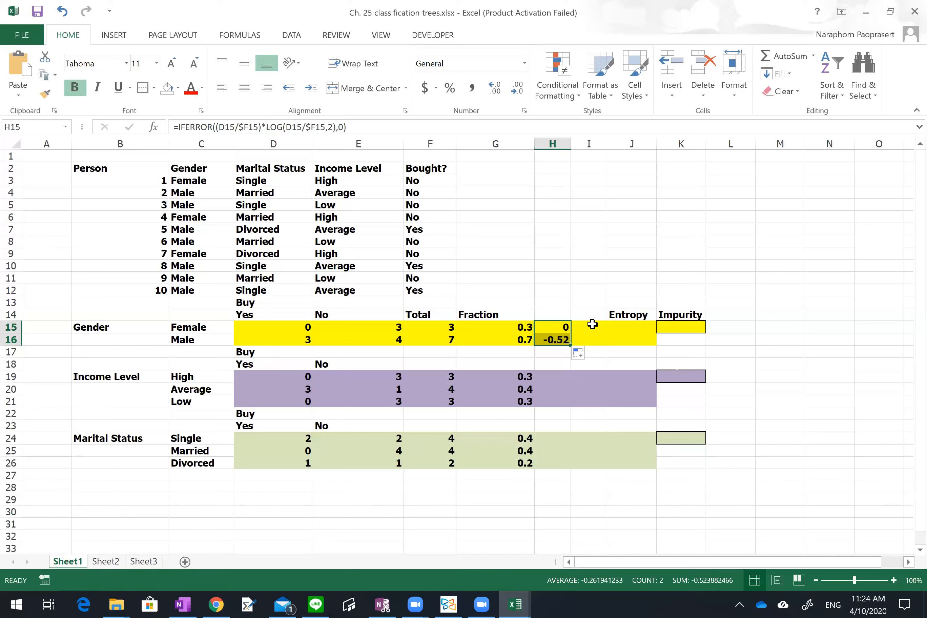
{"action": "left_click", "coordinate": [623, 326]}
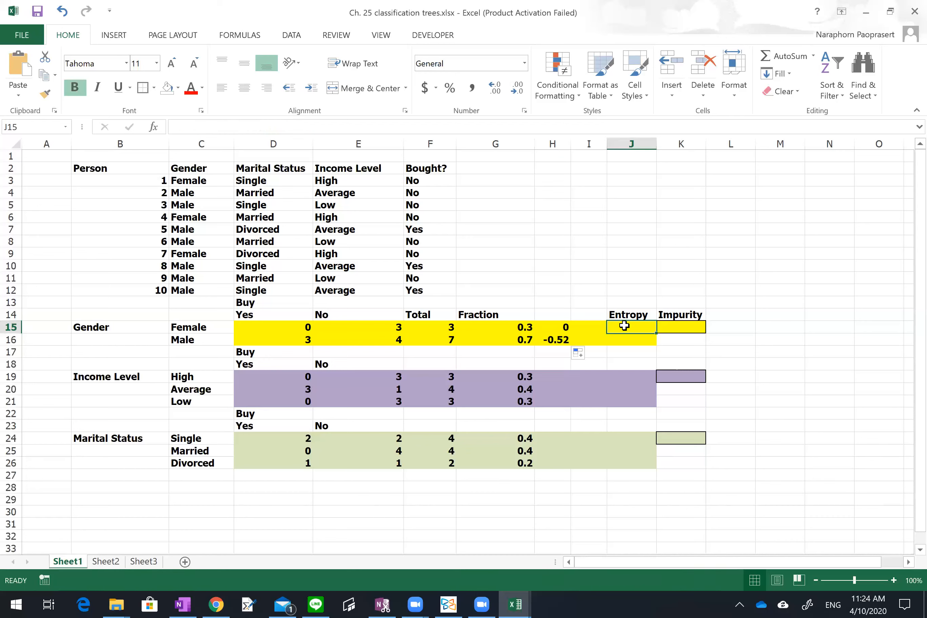
{"action": "key", "text": "Left"}
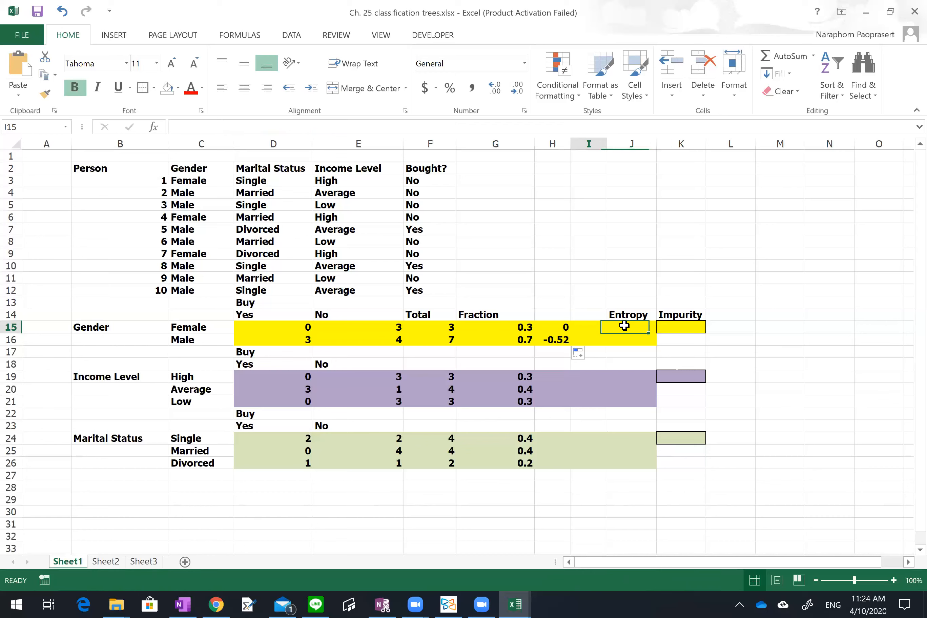
{"action": "key", "text": "Left"}
{"action": "key", "text": "shift+Down"}
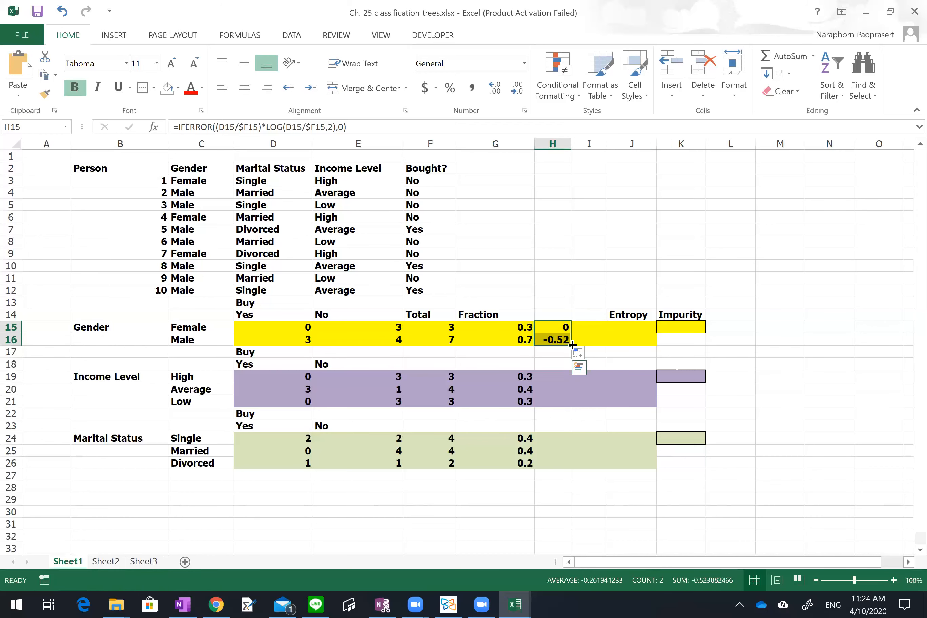
{"action": "left_click_drag", "start_coordinate": [571, 345], "coordinate": [598, 338]}
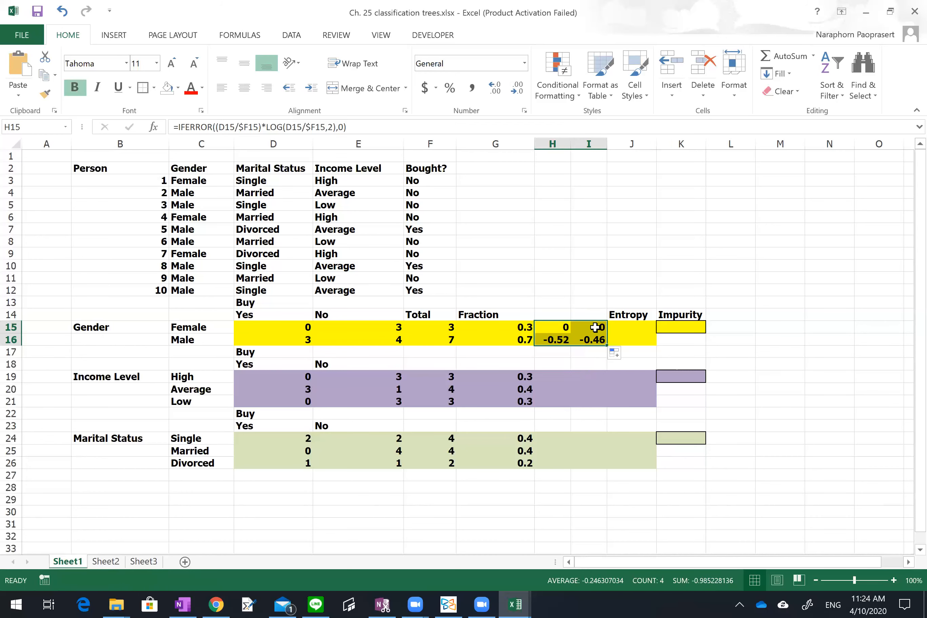
{"action": "double_click", "coordinate": [596, 327]}
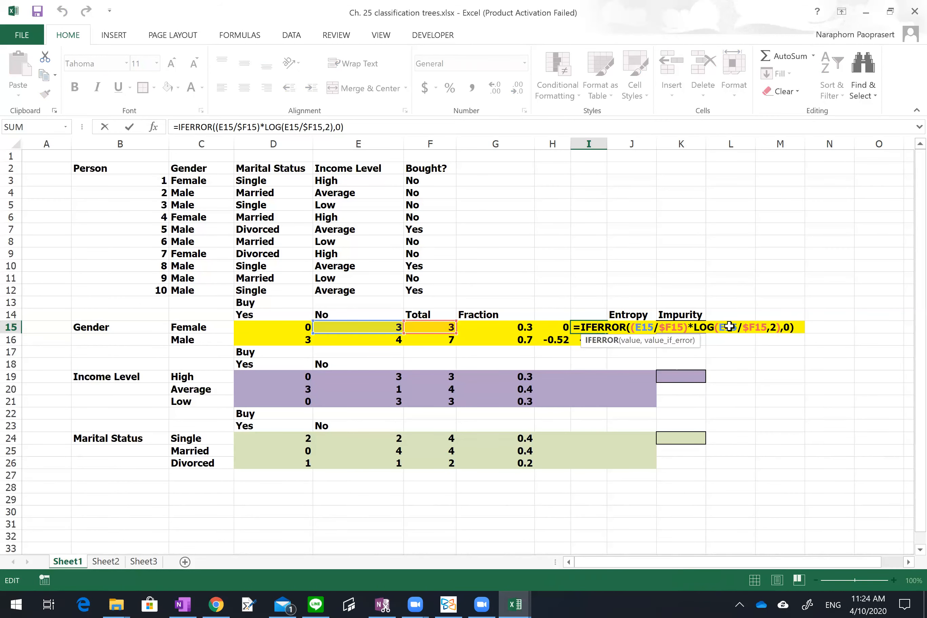
{"action": "key", "text": "Return"}
Enter =SUM(H15:I15) in J15 for the Female entropy and fill it down to J16
{"action": "key", "text": "Up"}
{"action": "key", "text": "Right"}
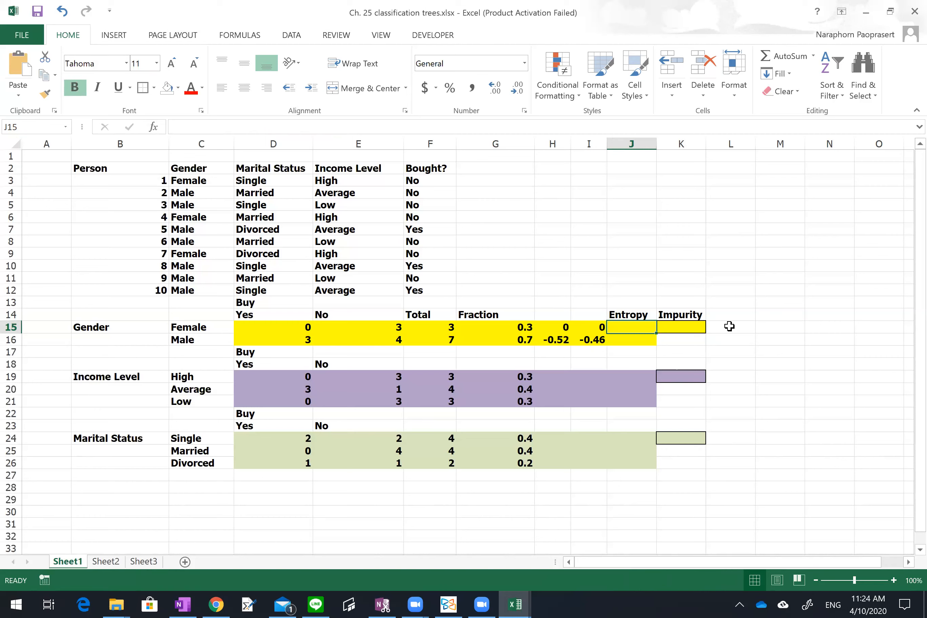
{"action": "type", "text": "=sum("}
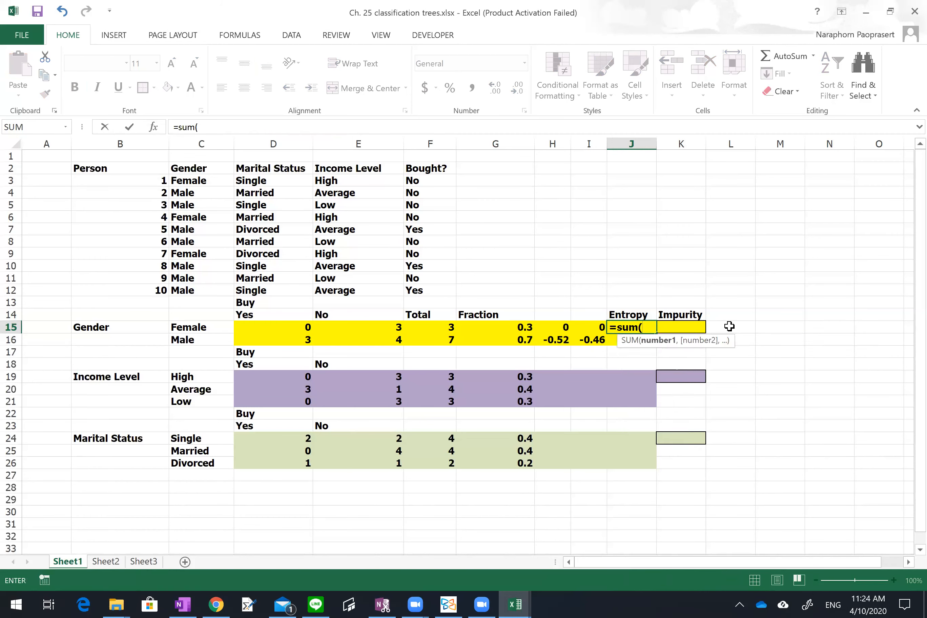
{"action": "key", "text": "Left"}
{"action": "key", "text": "shift+Left"}
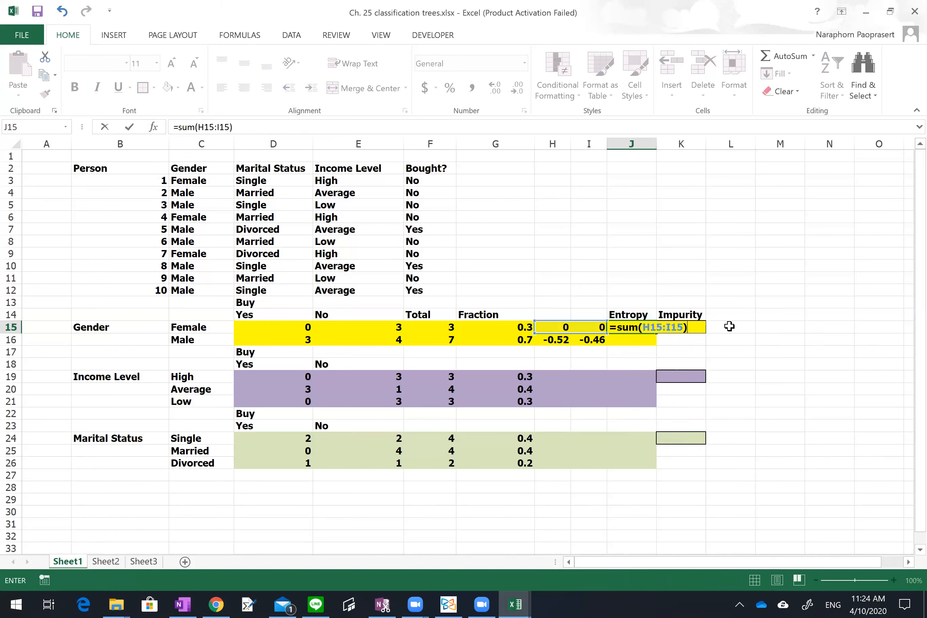
{"action": "key", "text": "Return"}
{"action": "left_click", "coordinate": [639, 326]}
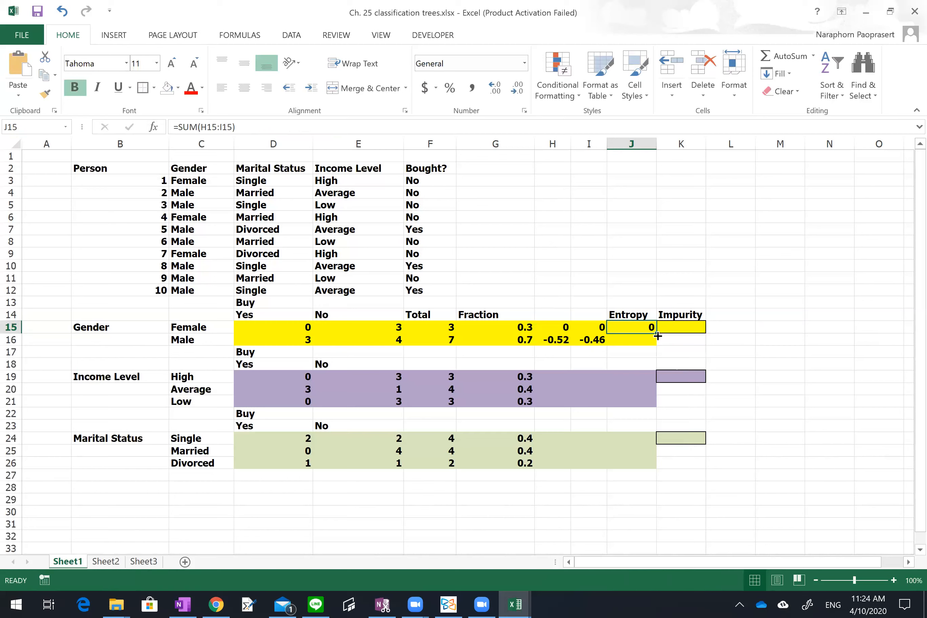
{"action": "double_click", "coordinate": [657, 345]}
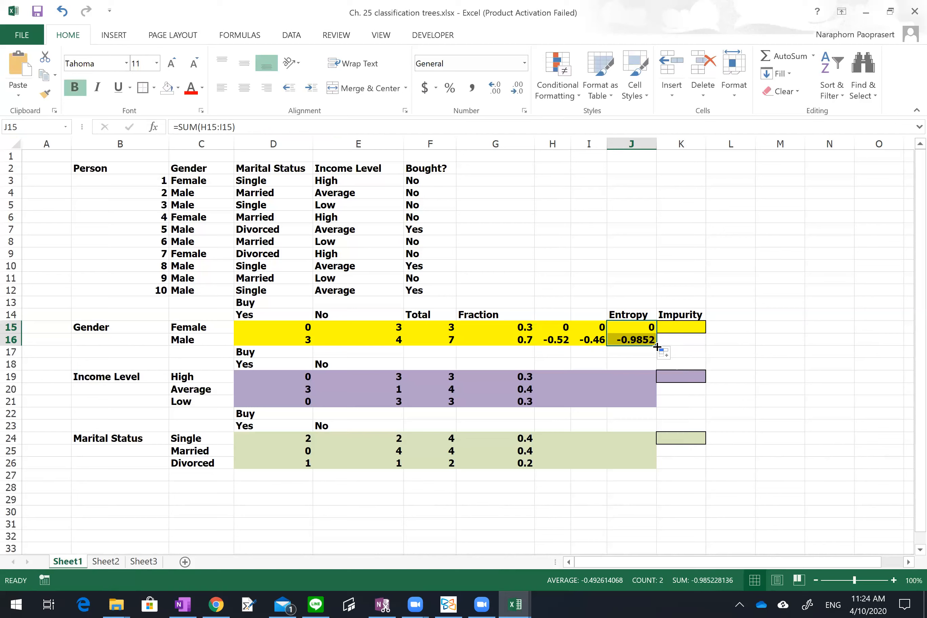
Enter =-SUMPRODUCT(G15:G16,J15:J16) in K15 for the Gender impurity and check the minus sign in front of SUMPRODUCT
{"action": "left_click", "coordinate": [681, 325]}
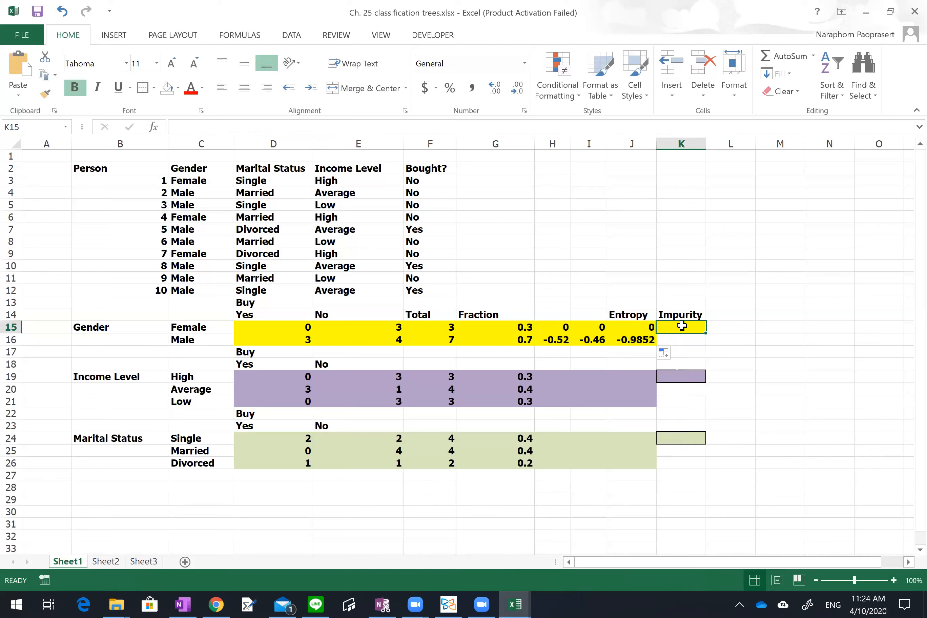
{"action": "type", "text": "=-su"}
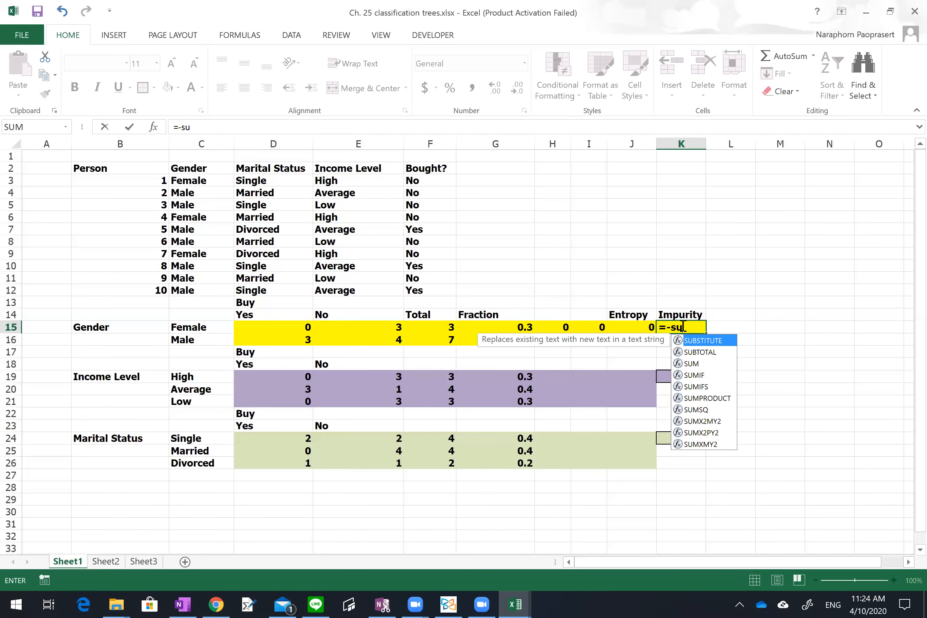
{"action": "type", "text": "mprod"}
{"action": "key", "text": "Tab"}
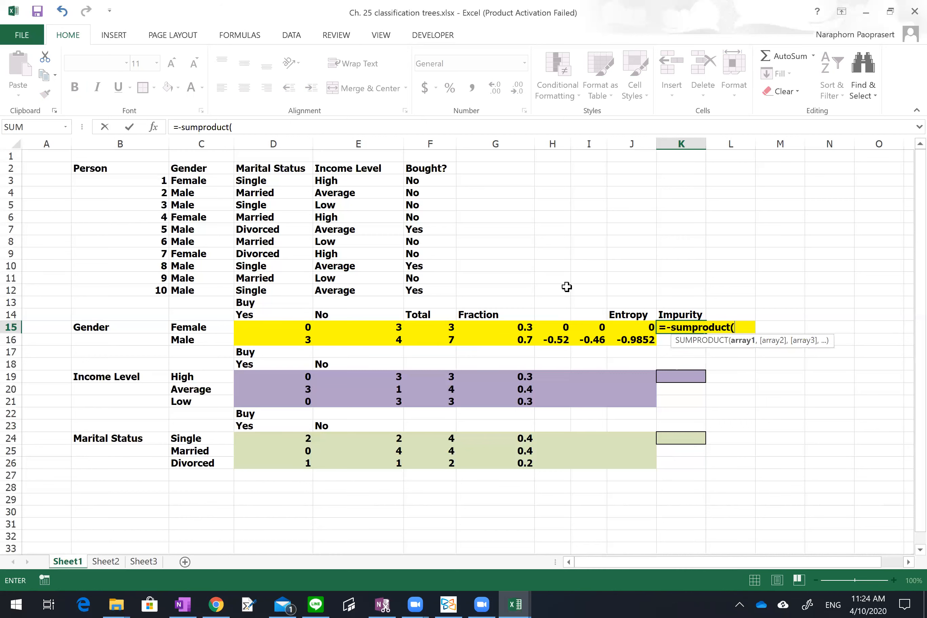
{"action": "left_click", "coordinate": [507, 326]}
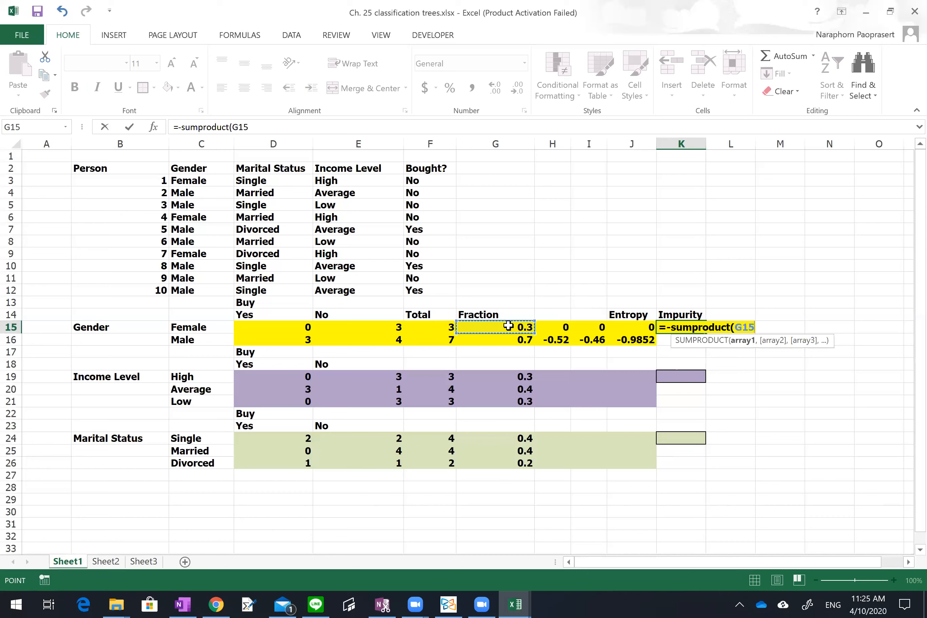
{"action": "key", "text": "shift+Down"}
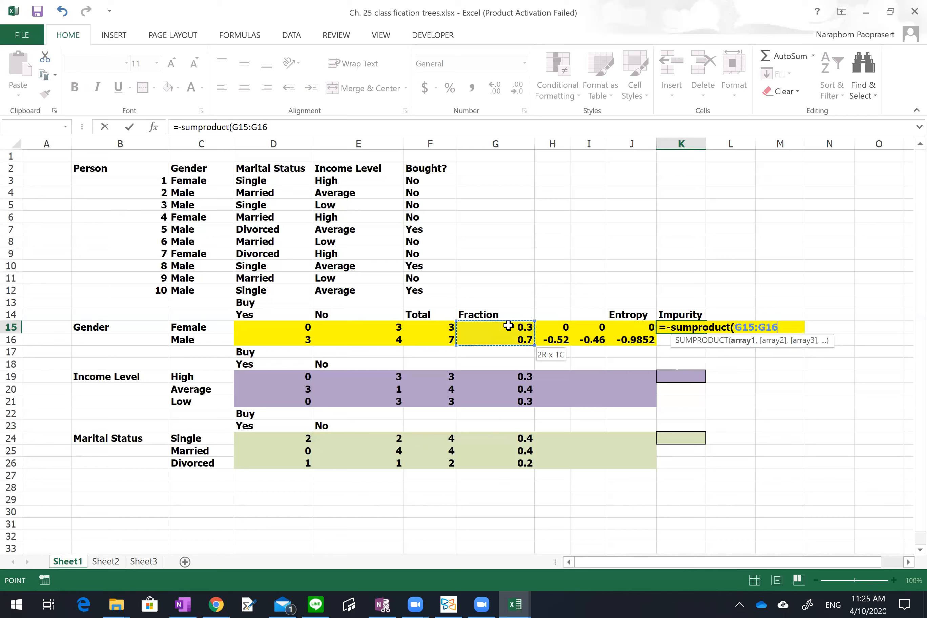
{"action": "type", "text": ","}
{"action": "left_click", "coordinate": [632, 329]}
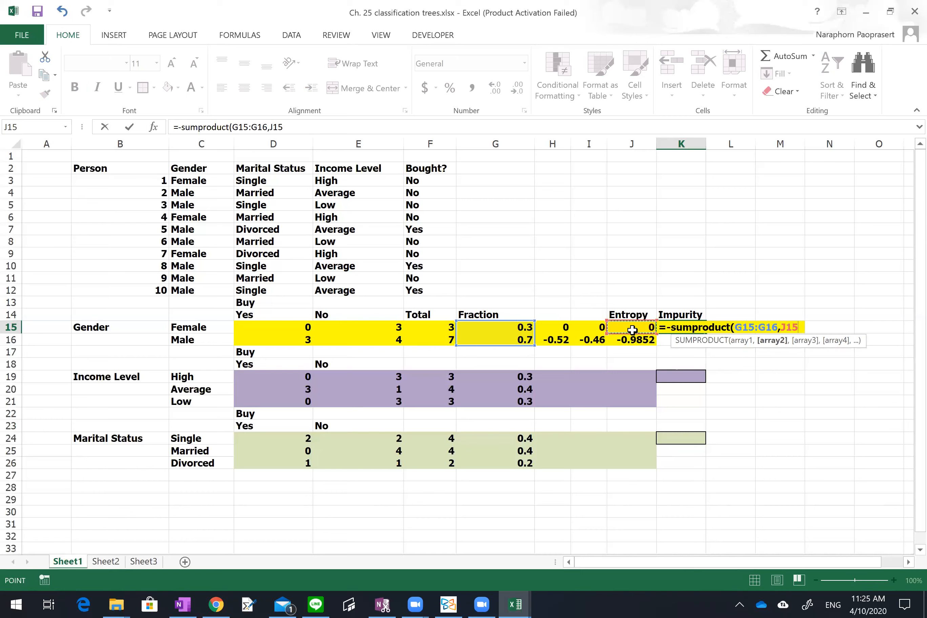
{"action": "key", "text": "shift+Down"}
{"action": "key", "text": "Return"}
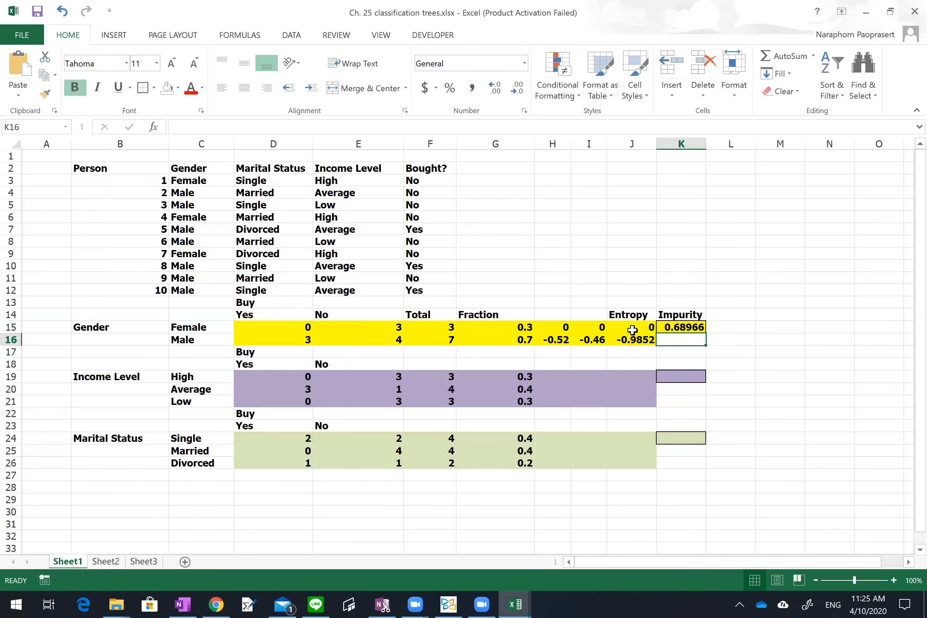
{"action": "key", "text": "Up"}
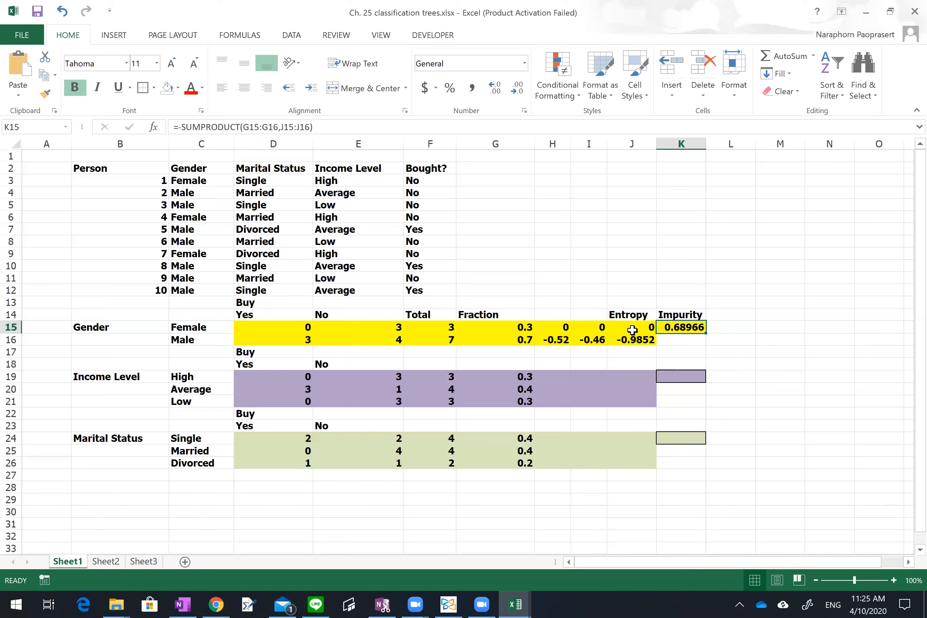
{"action": "left_click", "coordinate": [180, 127]}
{"action": "type", "text": "-"}
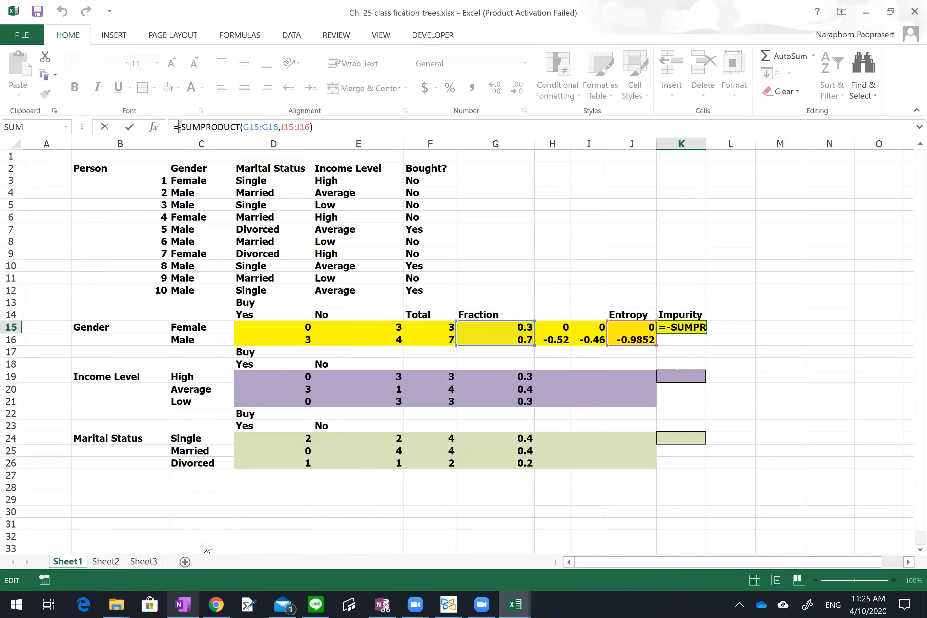
Switch to OneNote, find the handwritten Impurity definition and draw a red minus sign in front of its summation
{"action": "key", "text": "alt+Tab"}
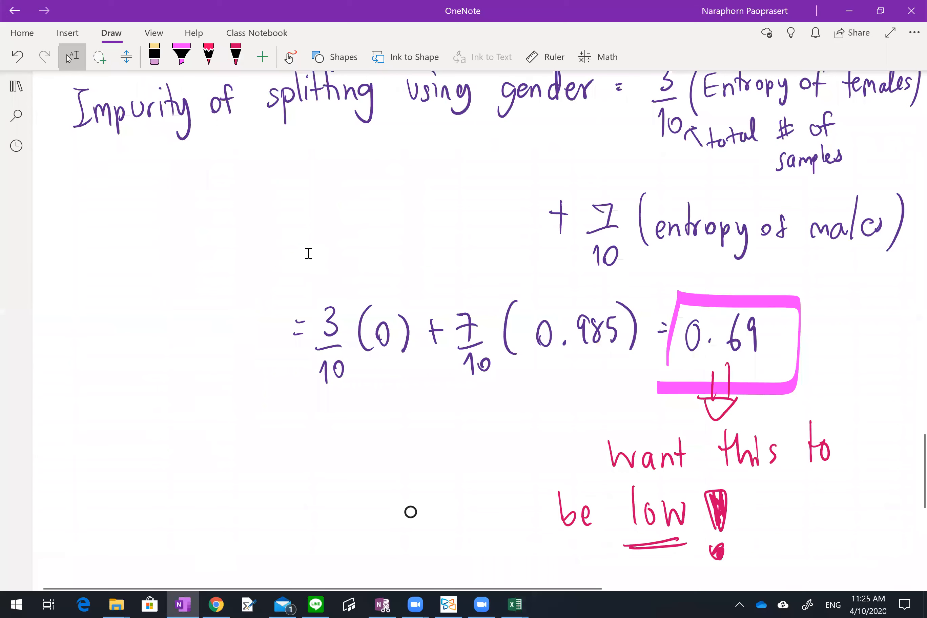
{"action": "scroll", "coordinate": [308, 253], "scroll_direction": "up", "scroll_amount": 3}
{"action": "scroll", "coordinate": [308, 253], "scroll_direction": "up", "scroll_amount": 10}
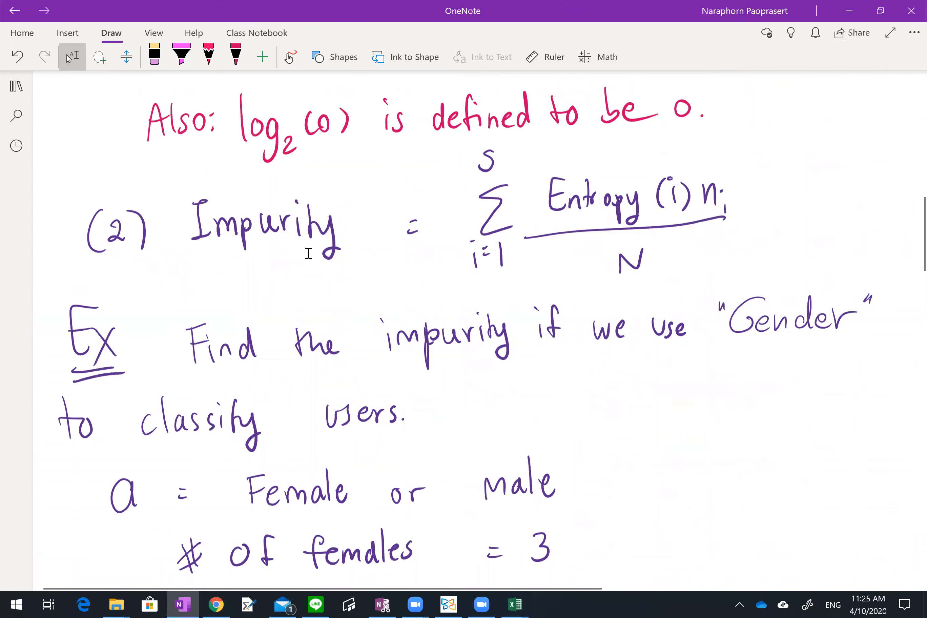
{"action": "scroll", "coordinate": [309, 253], "scroll_direction": "up", "scroll_amount": 10}
{"action": "scroll", "coordinate": [308, 253], "scroll_direction": "down", "scroll_amount": 8}
{"action": "scroll", "coordinate": [308, 253], "scroll_direction": "up", "scroll_amount": 1}
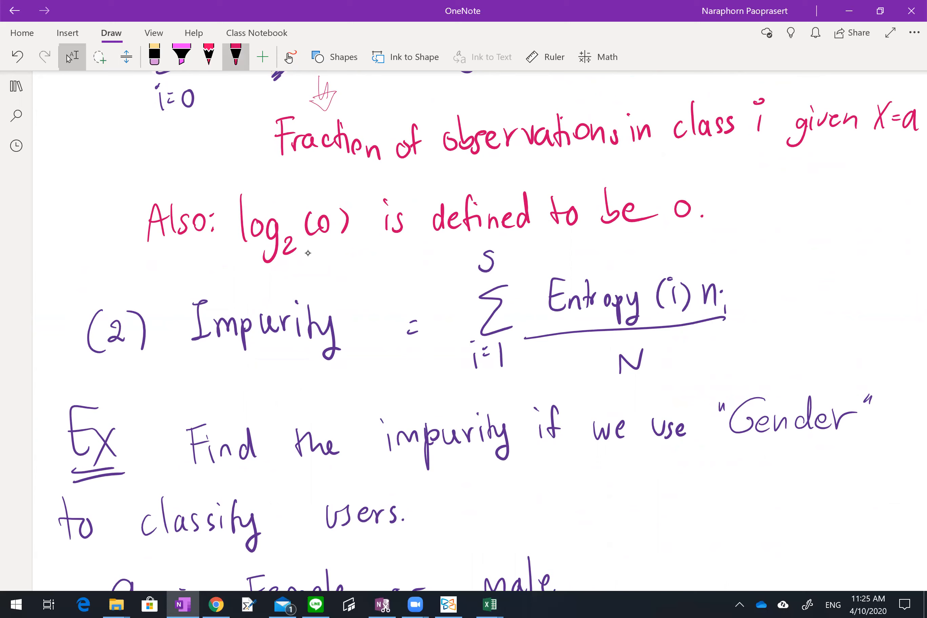
{"action": "left_click_drag", "start_coordinate": [435, 313], "coordinate": [465, 313]}
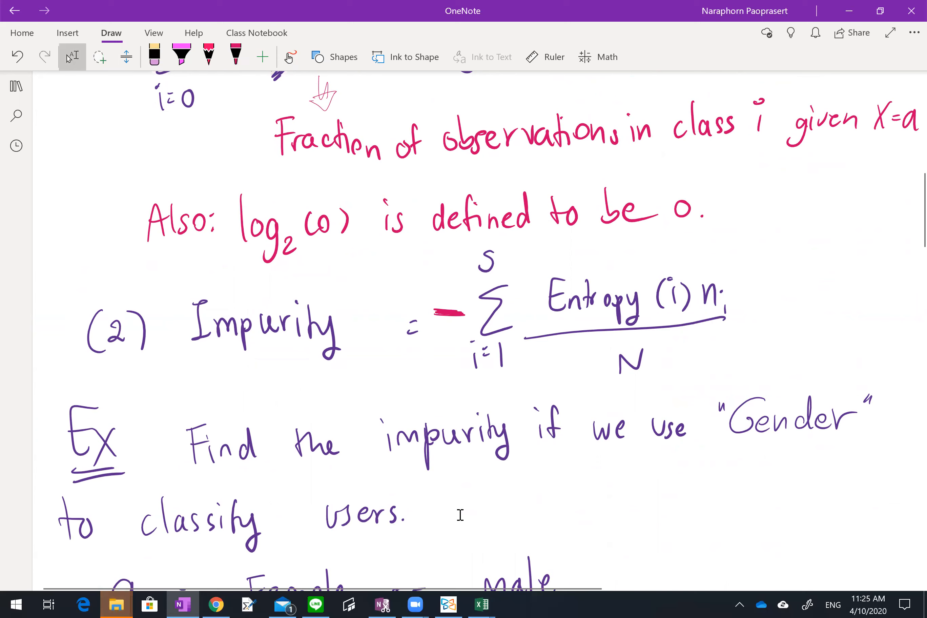
Switch back to Excel and start the H19 formula with =IFERROR((D19/$F19, locking only the column of F19
{"action": "left_click", "coordinate": [481, 604]}
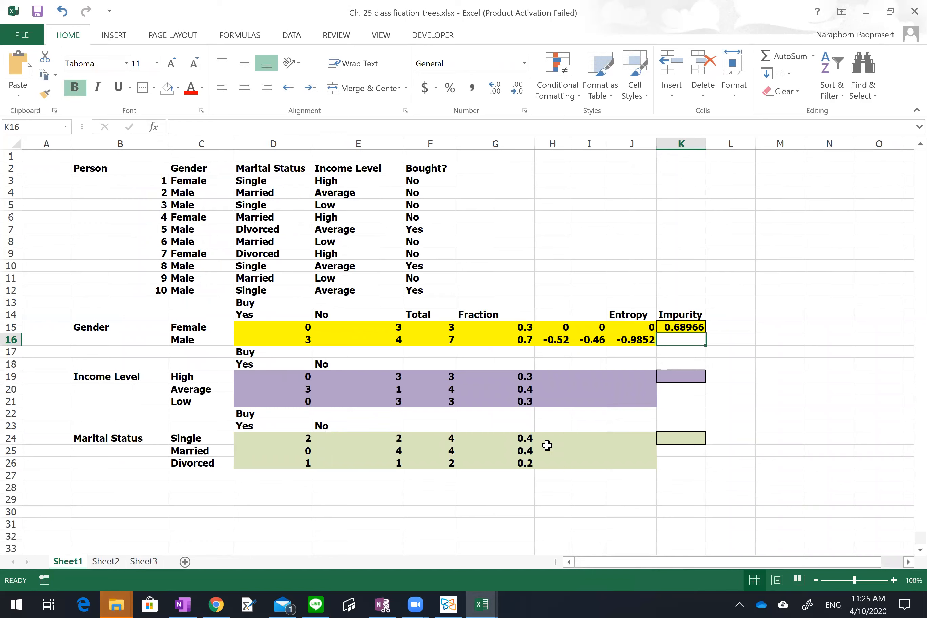
{"action": "left_click", "coordinate": [553, 374]}
{"action": "type", "text": "="}
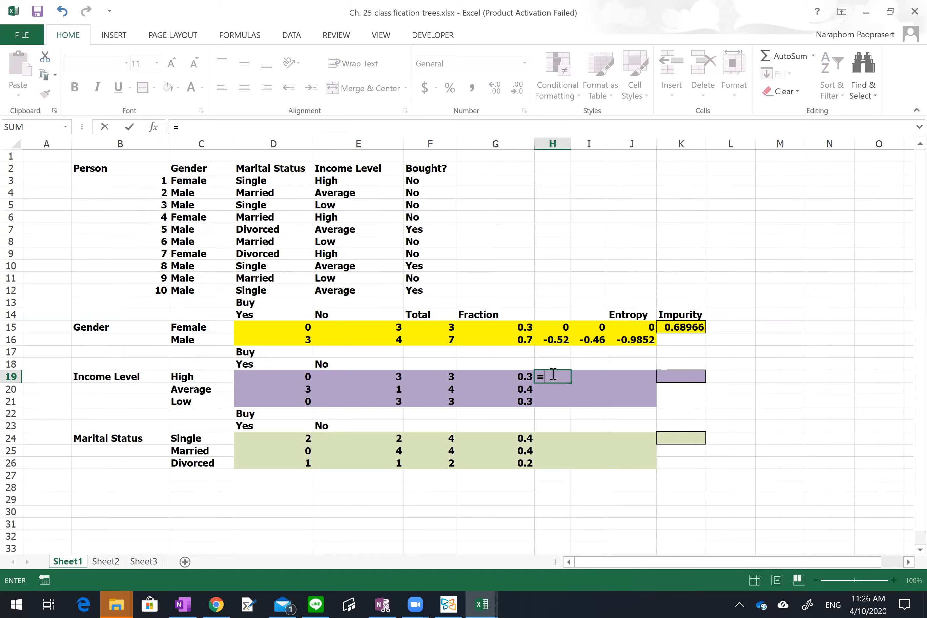
{"action": "type", "text": "iferror("}
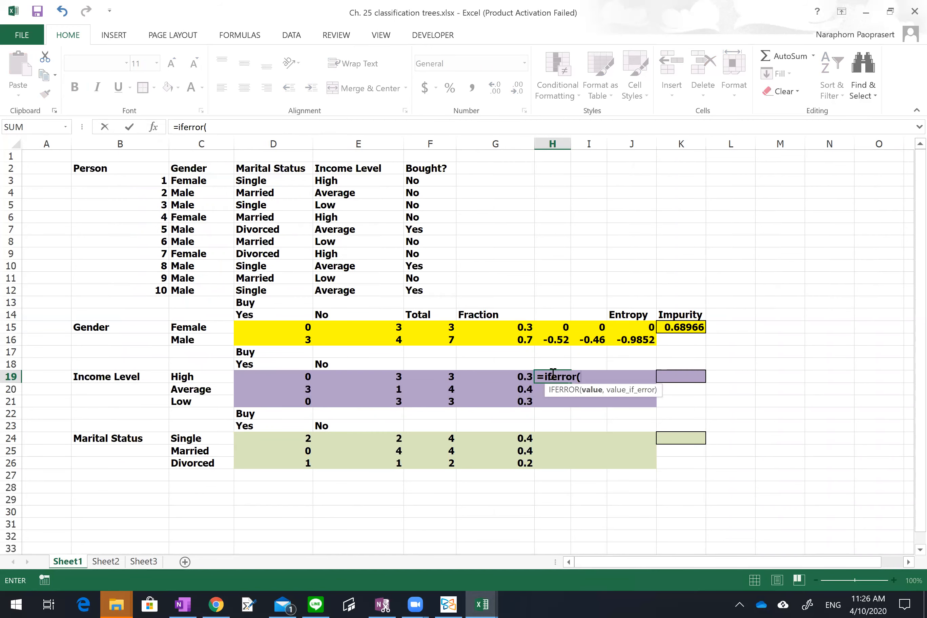
{"action": "type", "text": "("}
{"action": "left_click", "coordinate": [283, 377]}
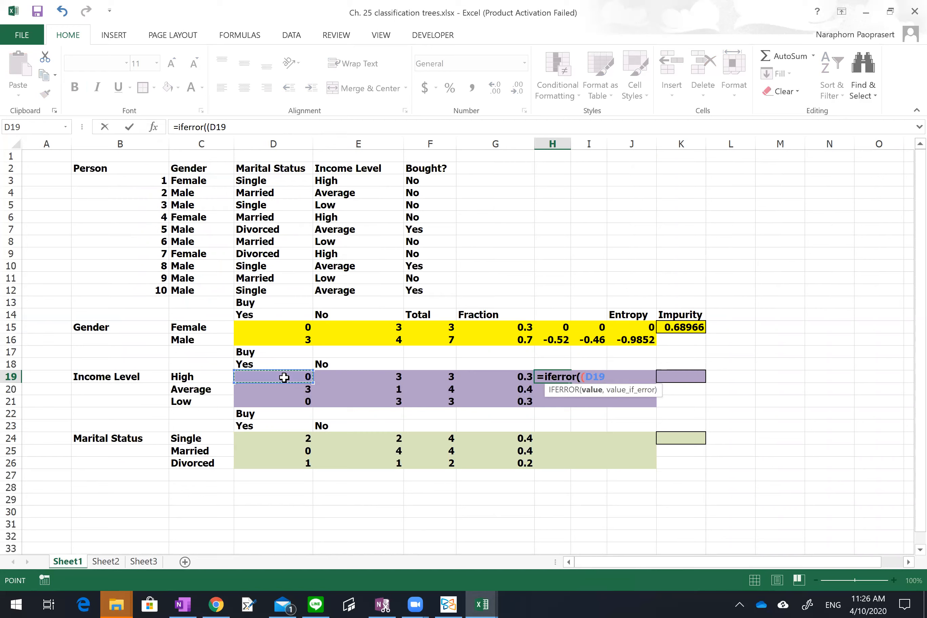
{"action": "type", "text": "/"}
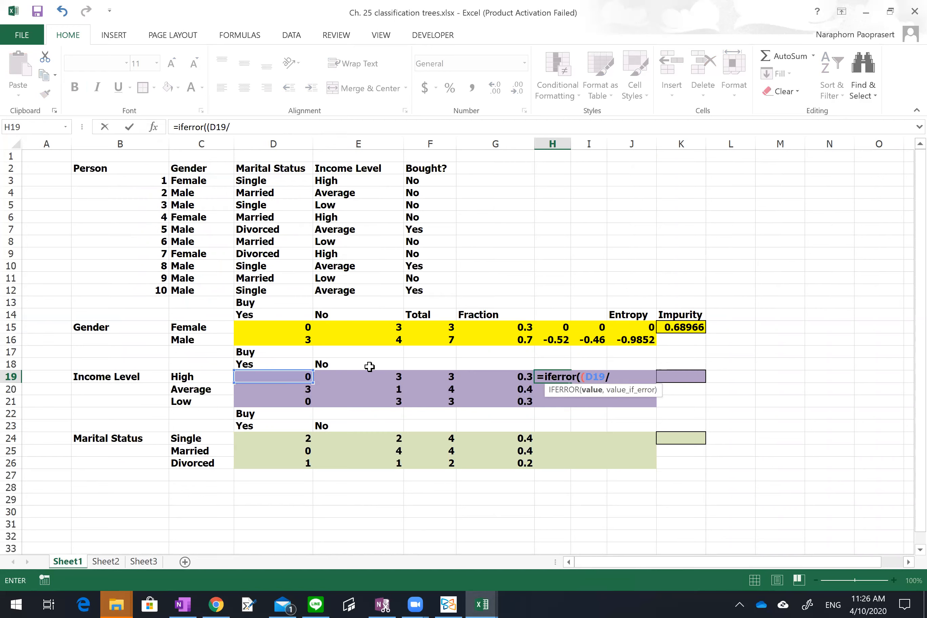
{"action": "left_click", "coordinate": [440, 377]}
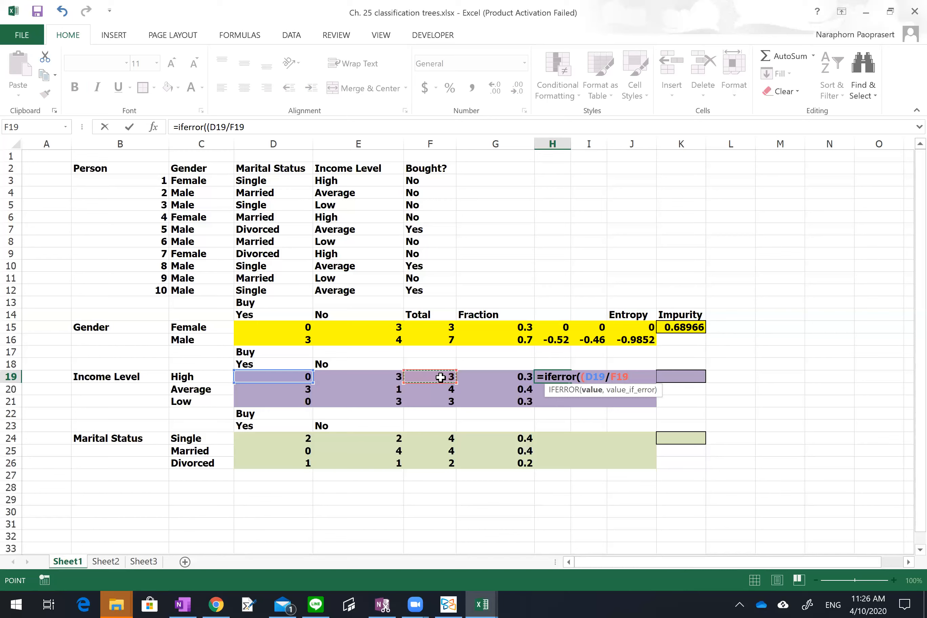
{"action": "key", "text": "F4"}
{"action": "key", "text": "F4"}
{"action": "key", "text": "F4"}
Complete the H19 formula as =IFERROR((D19/$F19)*LOG(D19/$F19,2),0), locking only the column of the second F19 reference
{"action": "type", "text": ")*L"}
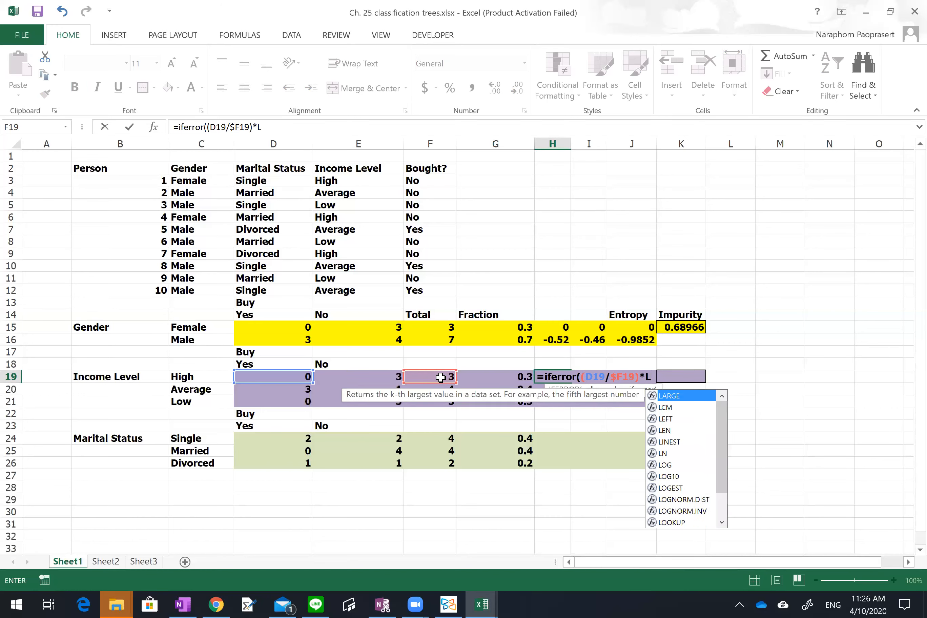
{"action": "type", "text": "Og("}
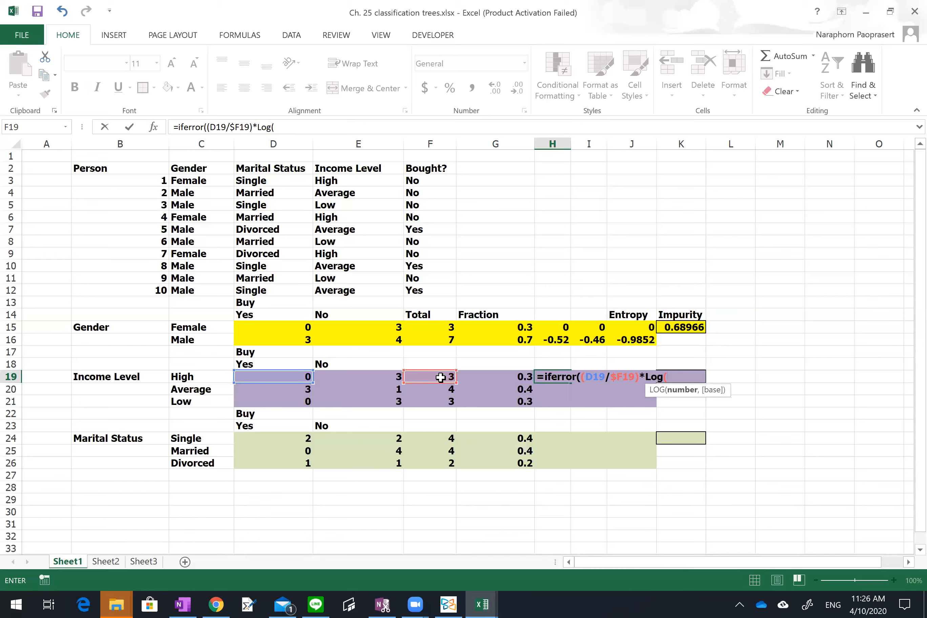
{"action": "left_click", "coordinate": [270, 378]}
{"action": "type", "text": "/"}
{"action": "left_click", "coordinate": [440, 377]}
{"action": "key", "text": "F4"}
{"action": "key", "text": "F4"}
{"action": "key", "text": "F4"}
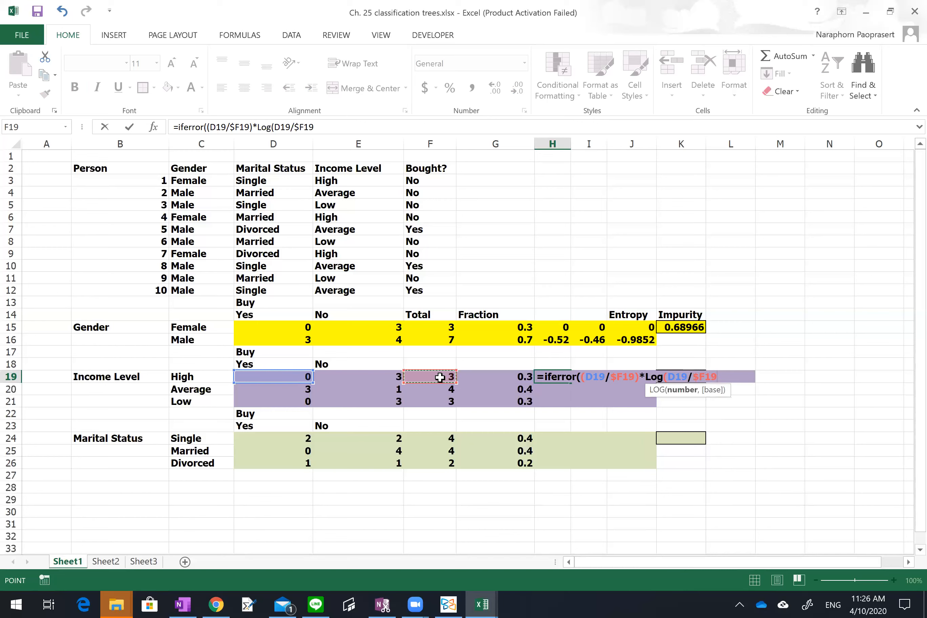
{"action": "type", "text": ","}
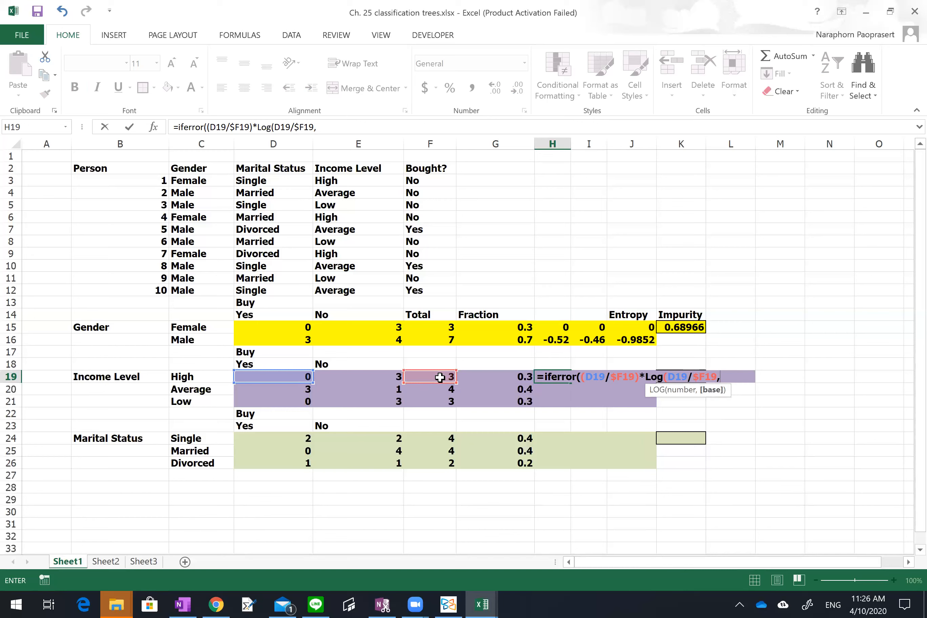
{"action": "type", "text": "2),0)"}
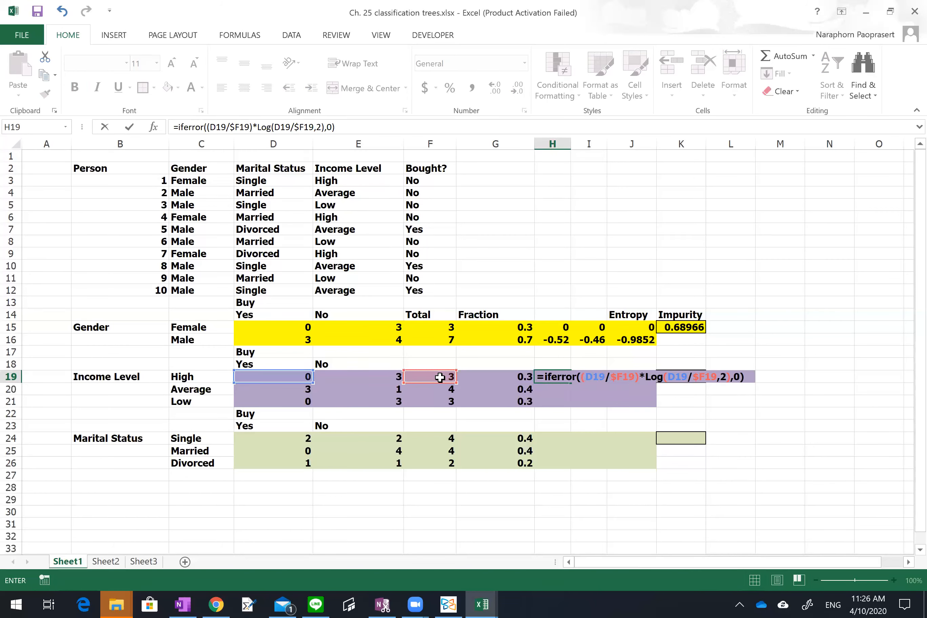
{"action": "key", "text": "Return"}
Fill the H19 formula across to I19 and down to row 21 for all Income Level classes
{"action": "left_click", "coordinate": [552, 375]}
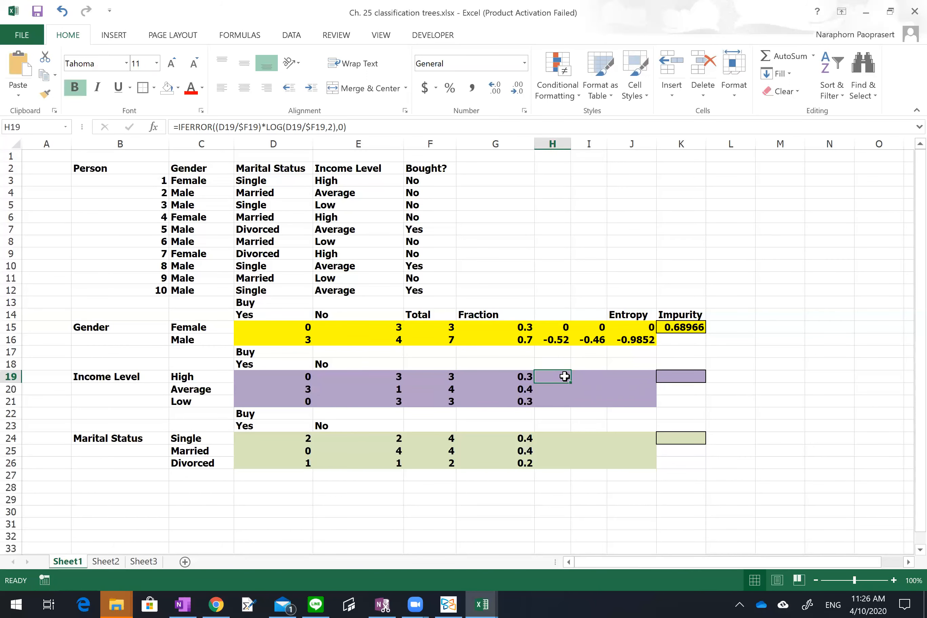
{"action": "left_click_drag", "start_coordinate": [571, 381], "coordinate": [607, 384]}
{"action": "left_click_drag", "start_coordinate": [601, 406], "coordinate": [598, 403]}
Enter =SUM(H19:I19) in J19 for the High income entropy and fill it down to J21
{"action": "left_click", "coordinate": [640, 377]}
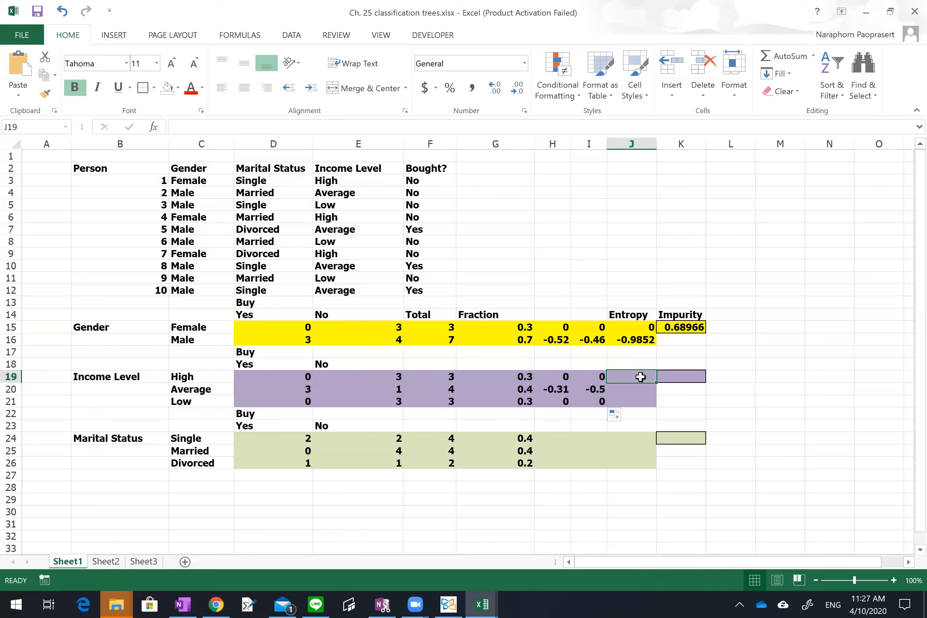
{"action": "type", "text": "=sum("}
{"action": "key", "text": "Left"}
{"action": "key", "text": "shift+Left"}
{"action": "type", "text": ")"}
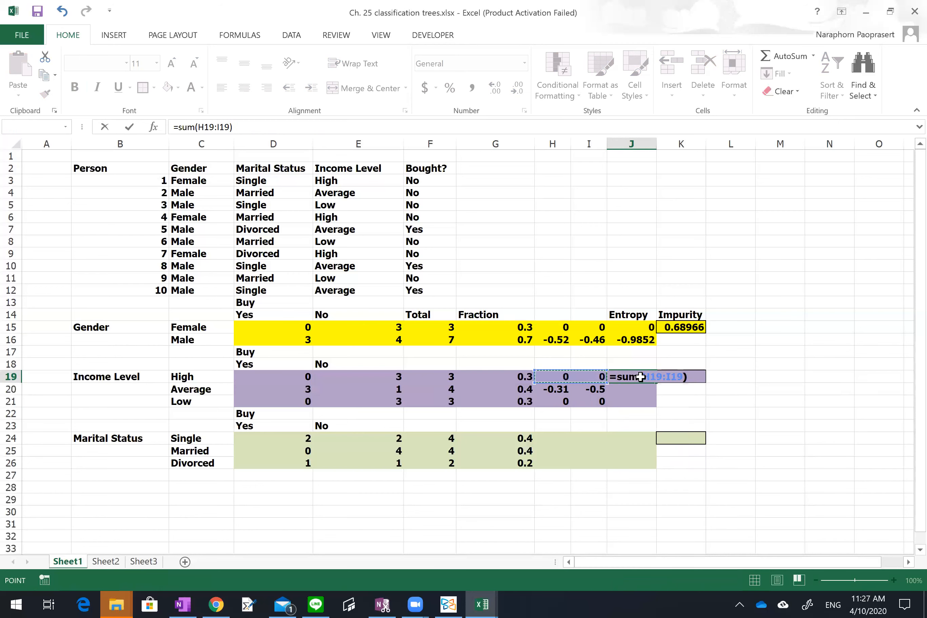
{"action": "key", "text": "Return"}
{"action": "left_click", "coordinate": [645, 377]}
{"action": "left_click_drag", "start_coordinate": [652, 385], "coordinate": [649, 404]}
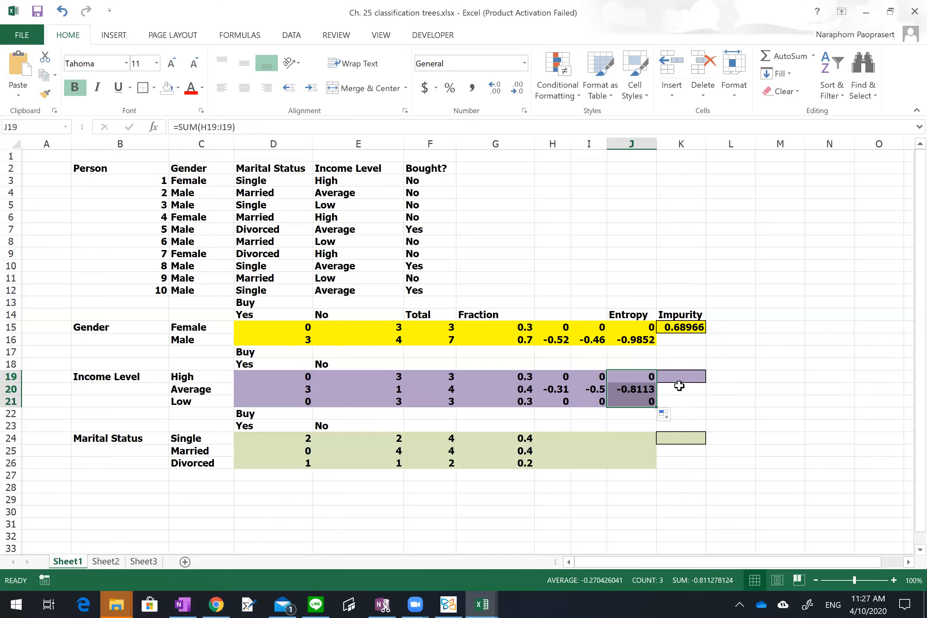
Check the Gender impurity formula in K15, and enter =SUMPRODUCT(G19:G21,J19:J21) in K19 for the Income Level impurity
{"action": "left_click", "coordinate": [692, 377]}
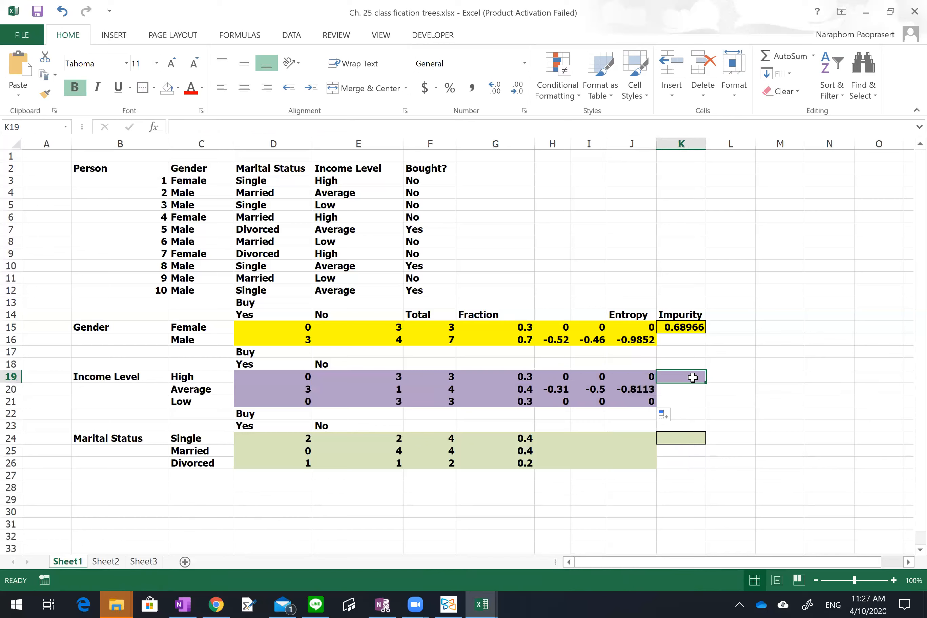
{"action": "double_click", "coordinate": [683, 324]}
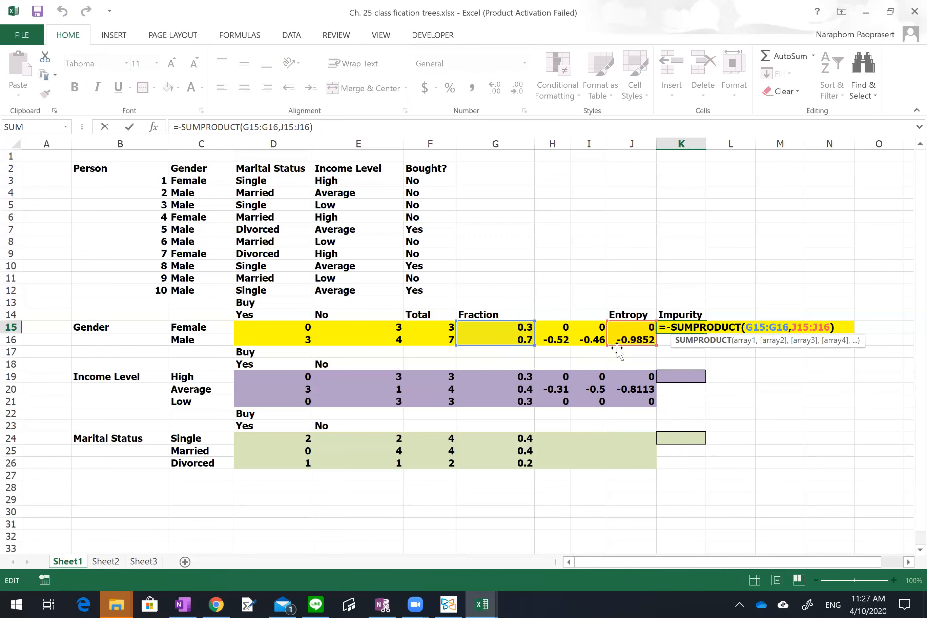
{"action": "key", "text": "Return"}
{"action": "key", "text": "Down"}
{"action": "key", "text": "Down"}
{"action": "key", "text": "Down"}
{"action": "type", "text": "=sumproduct("}
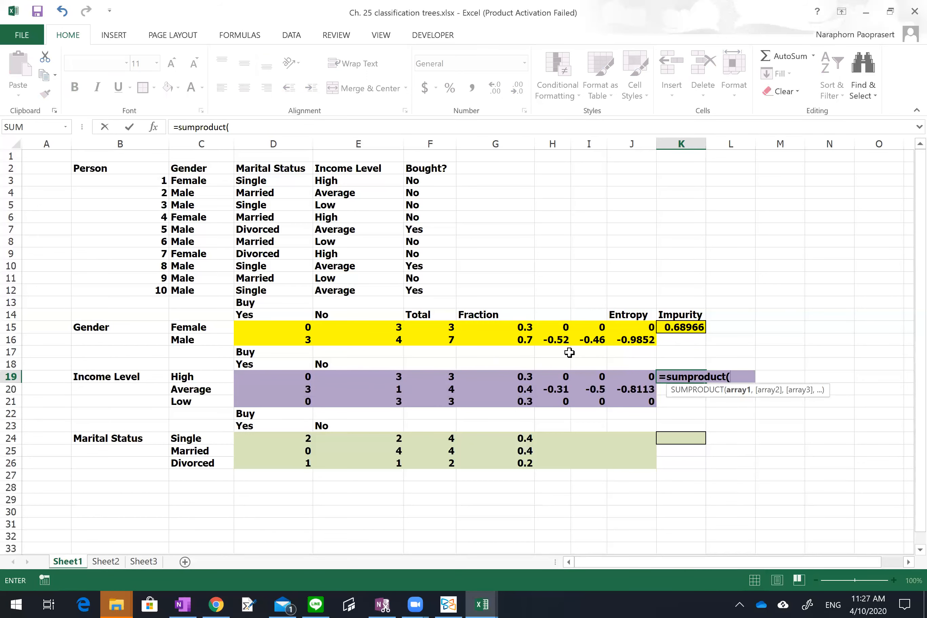
{"action": "left_click_drag", "start_coordinate": [513, 374], "coordinate": [514, 401]}
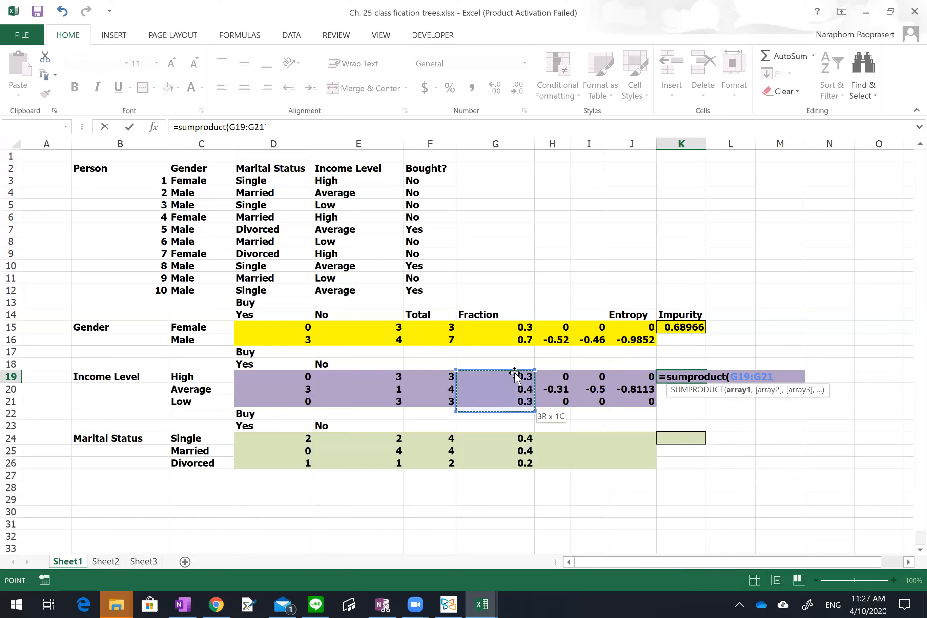
{"action": "type", "text": ","}
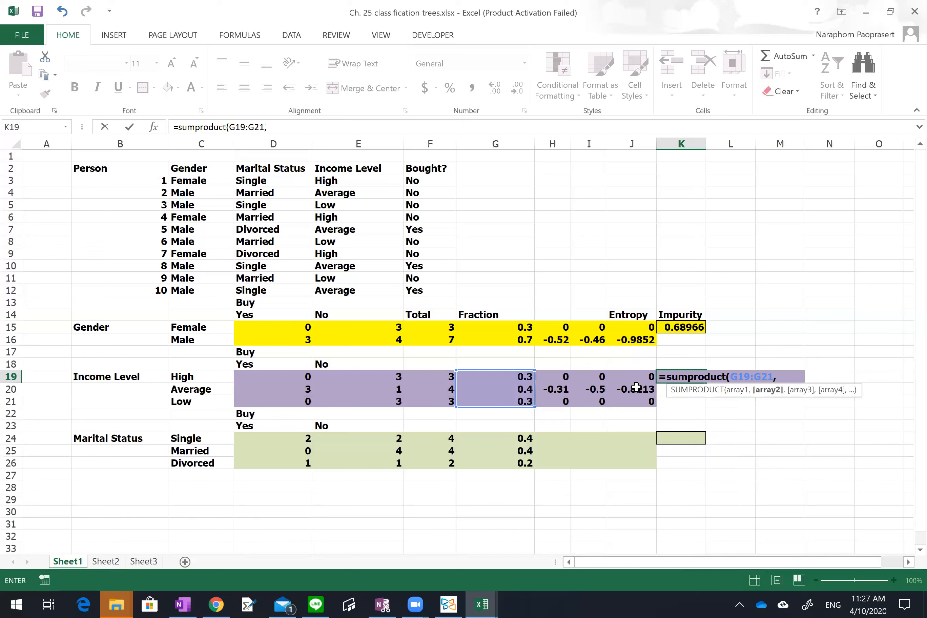
{"action": "left_click_drag", "start_coordinate": [646, 378], "coordinate": [645, 379]}
{"action": "key", "text": "shift+Down"}
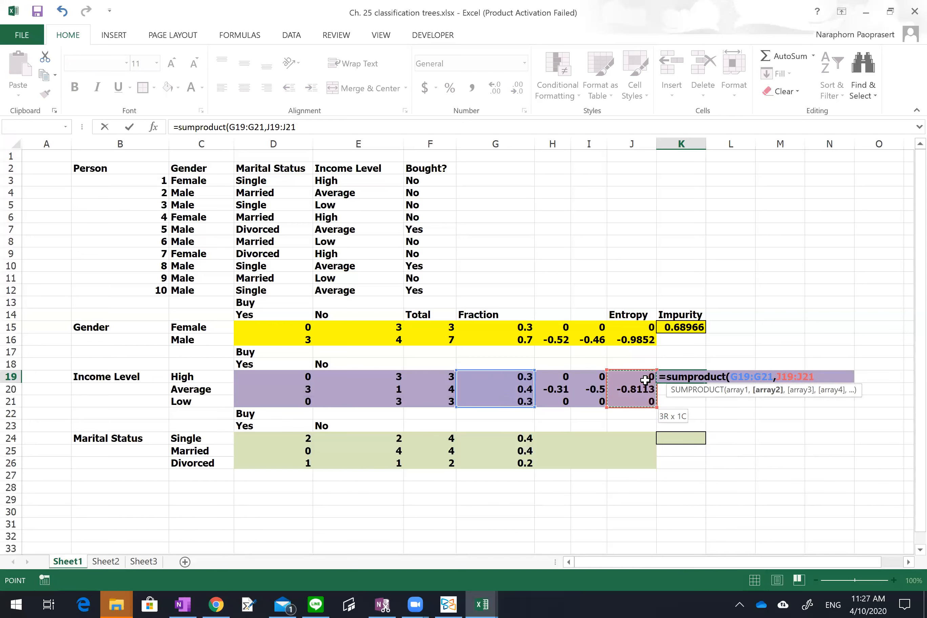
{"action": "key", "text": "Return"}
{"action": "key", "text": "Up"}
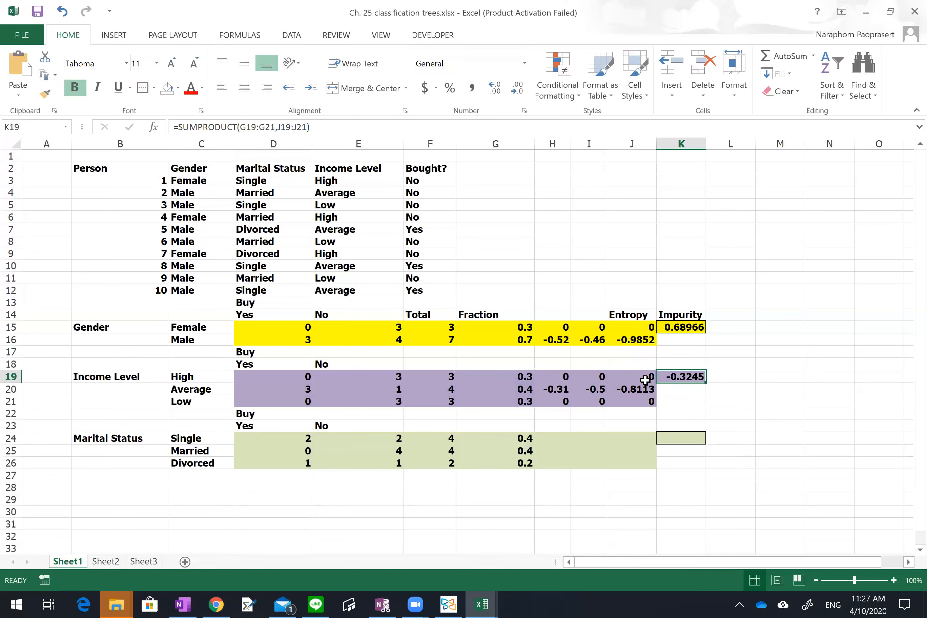
Negate the Income Level impurity formula in K19 so it reads =-SUMPRODUCT(G19:G21,J19:J21)
{"action": "left_click", "coordinate": [177, 126]}
{"action": "type", "text": "-"}
{"action": "key", "text": "Return"}
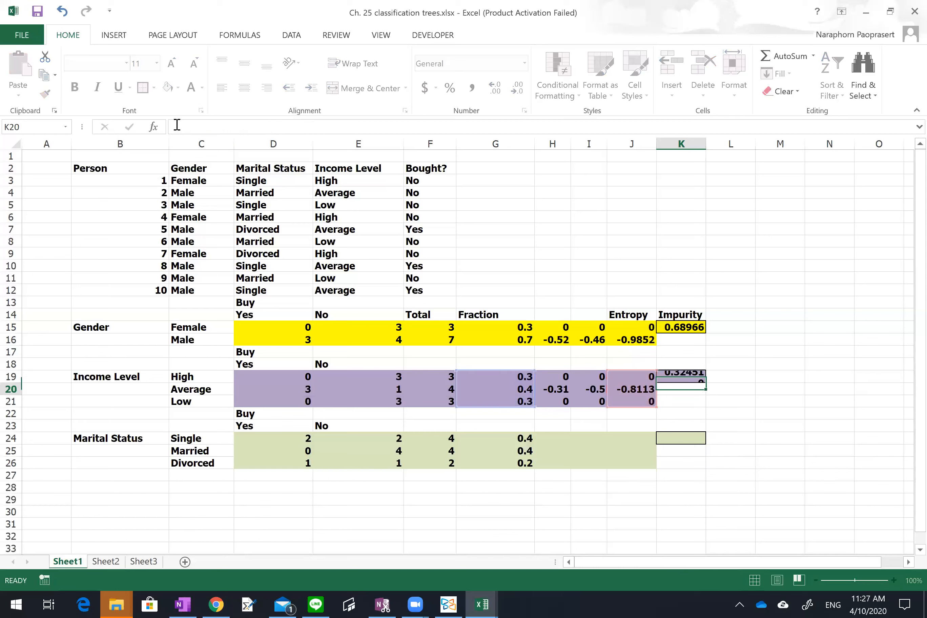
Begin the Marital Status formula for Single in H24 with =D24/$F24, locking only the column of F24
{"action": "key", "text": "Down"}
{"action": "key", "text": "Down"}
{"action": "key", "text": "Down"}
{"action": "key", "text": "Down"}
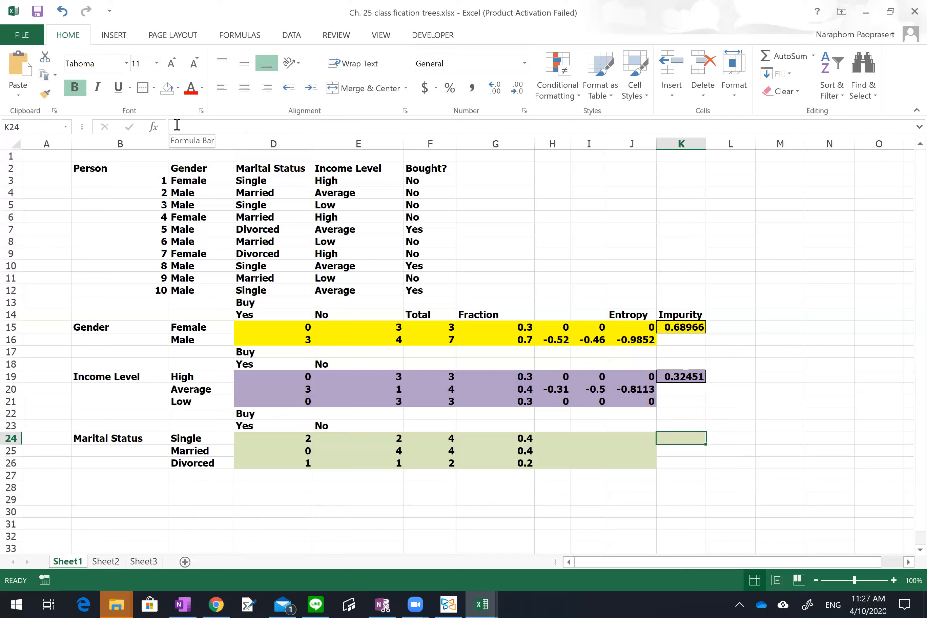
{"action": "key", "text": "Left"}
{"action": "key", "text": "Left"}
{"action": "key", "text": "Left"}
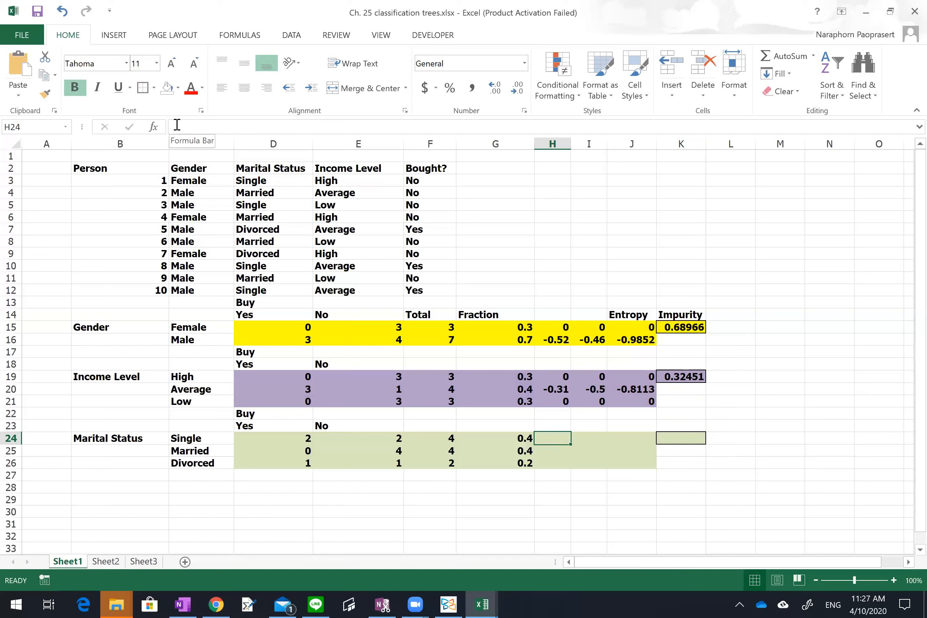
{"action": "type", "text": "="}
{"action": "key", "text": "Left"}
{"action": "key", "text": "Left"}
{"action": "key", "text": "Left"}
{"action": "key", "text": "Left"}
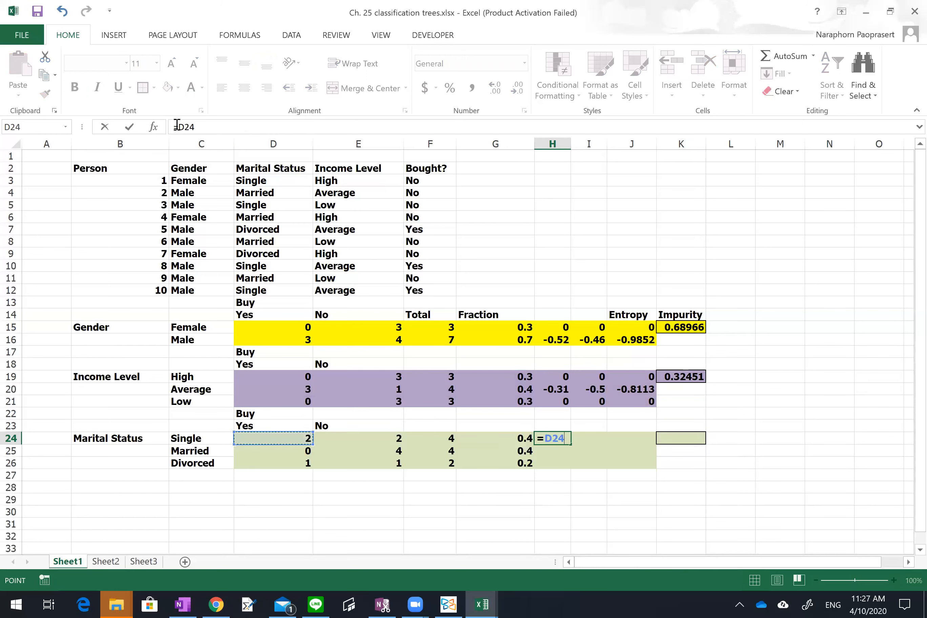
{"action": "type", "text": "/"}
{"action": "left_click", "coordinate": [448, 440]}
{"action": "key", "text": "F4"}
{"action": "key", "text": "F4"}
{"action": "key", "text": "F4"}
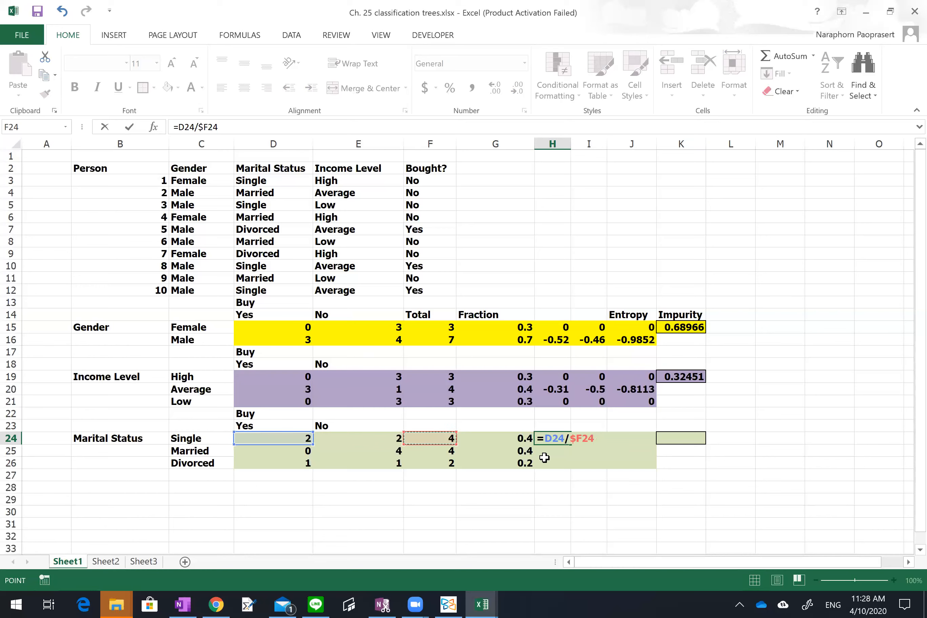
Insert IFERROR(( in front of the D24/$F24 ratio in the H24 formula
{"action": "left_click", "coordinate": [547, 439]}
{"action": "type", "text": "iferror"}
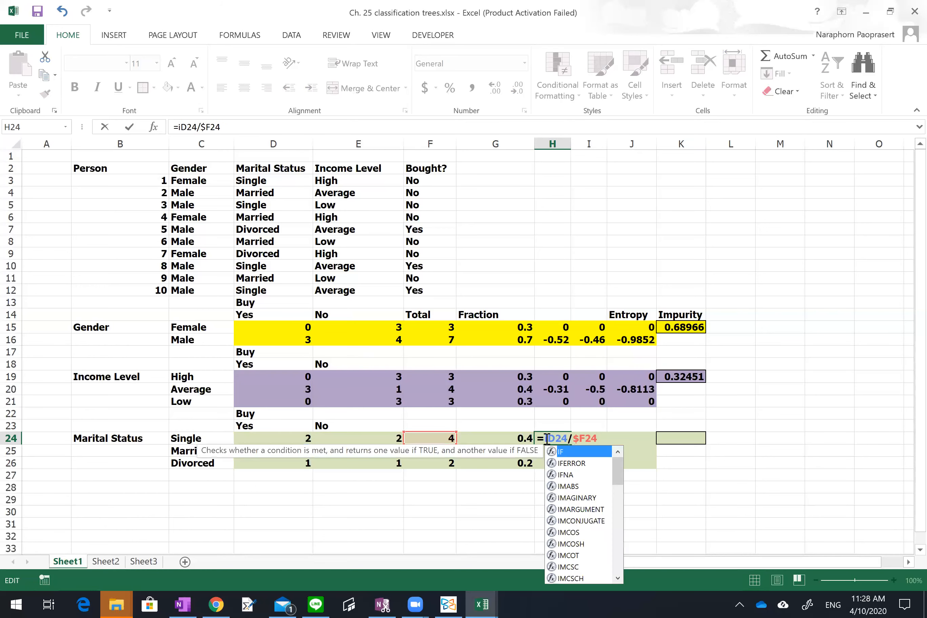
{"action": "type", "text": "("}
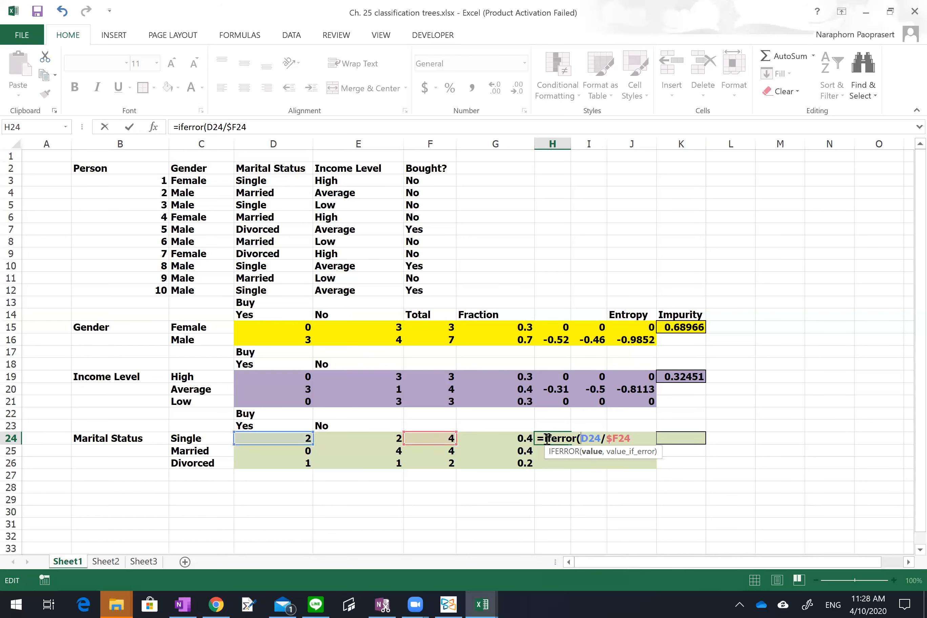
{"action": "type", "text": "("}
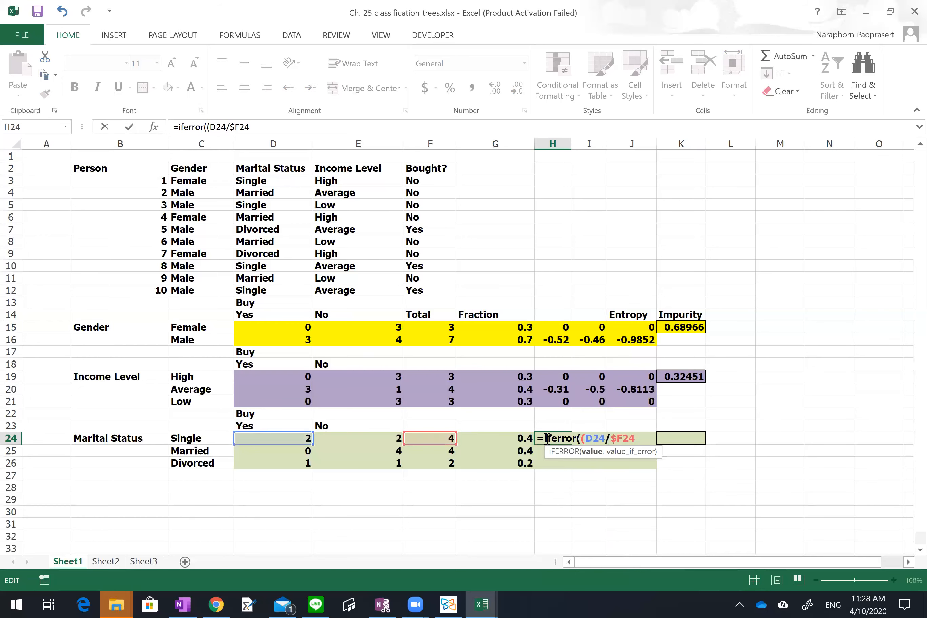
{"action": "left_click", "coordinate": [657, 438]}
{"action": "key", "text": "BackSpace"}
{"action": "key", "text": "BackSpace"}
{"action": "key", "text": "BackSpace"}
{"action": "left_click", "coordinate": [255, 129]}
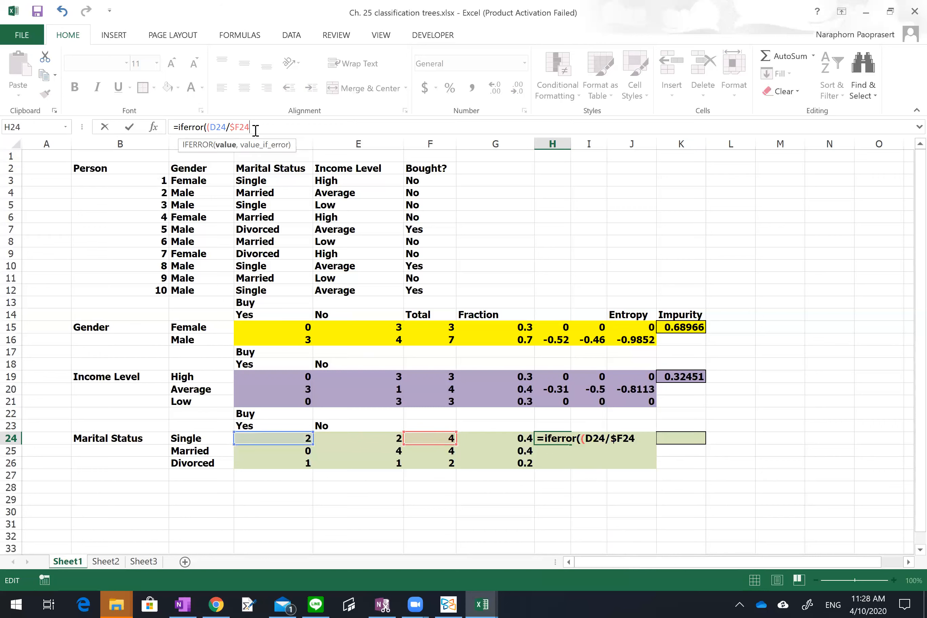
Close the ratio's parenthesis in H24 and multiply it by LOG(D24/$F24,2), locking only the column of the second F24 reference
{"action": "type", "text": ")*log("}
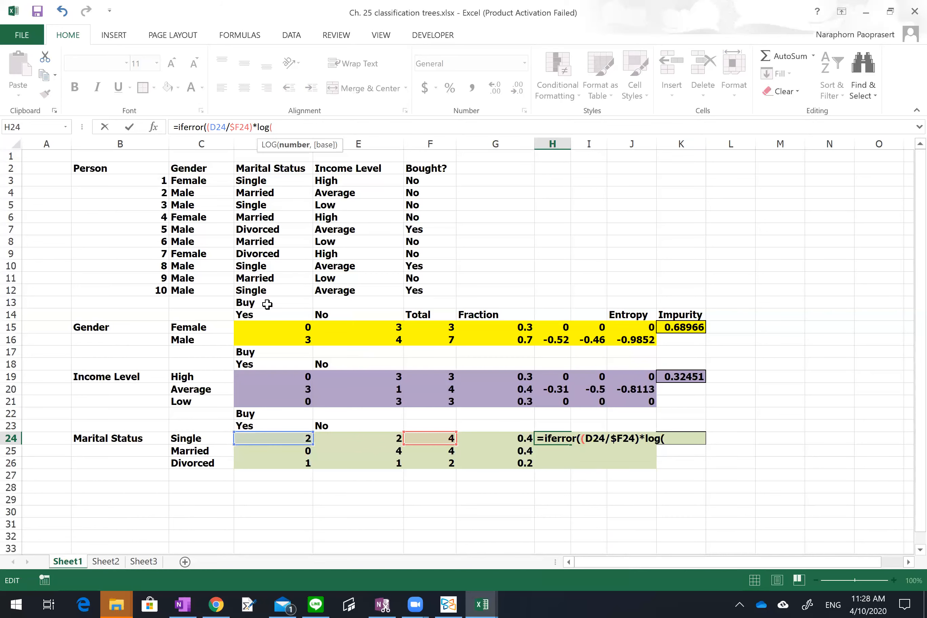
{"action": "left_click", "coordinate": [304, 438]}
{"action": "type", "text": "/"}
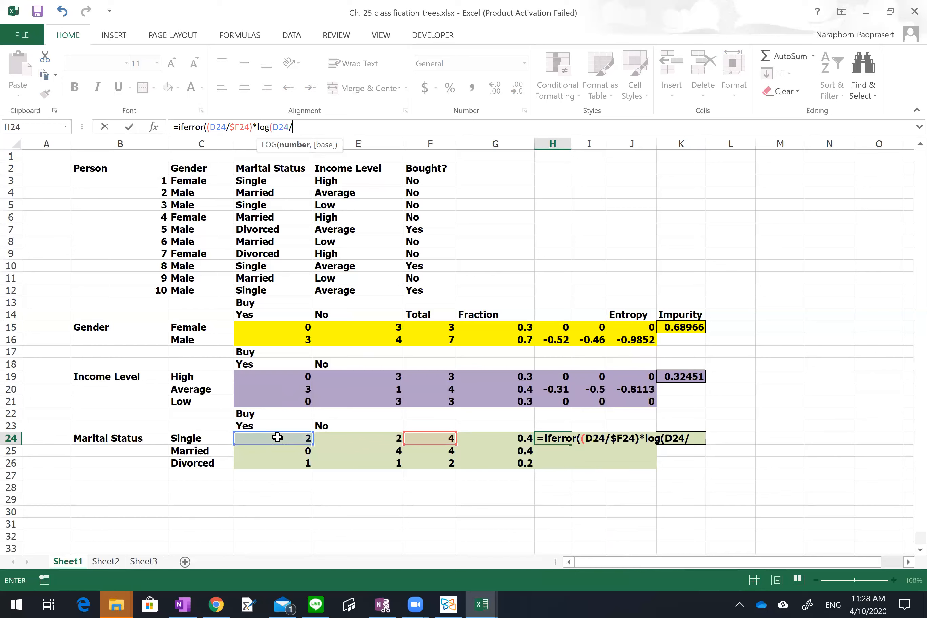
{"action": "left_click", "coordinate": [440, 437]}
{"action": "key", "text": "F4"}
{"action": "key", "text": "F4"}
{"action": "key", "text": "F4"}
{"action": "type", "text": ")"}
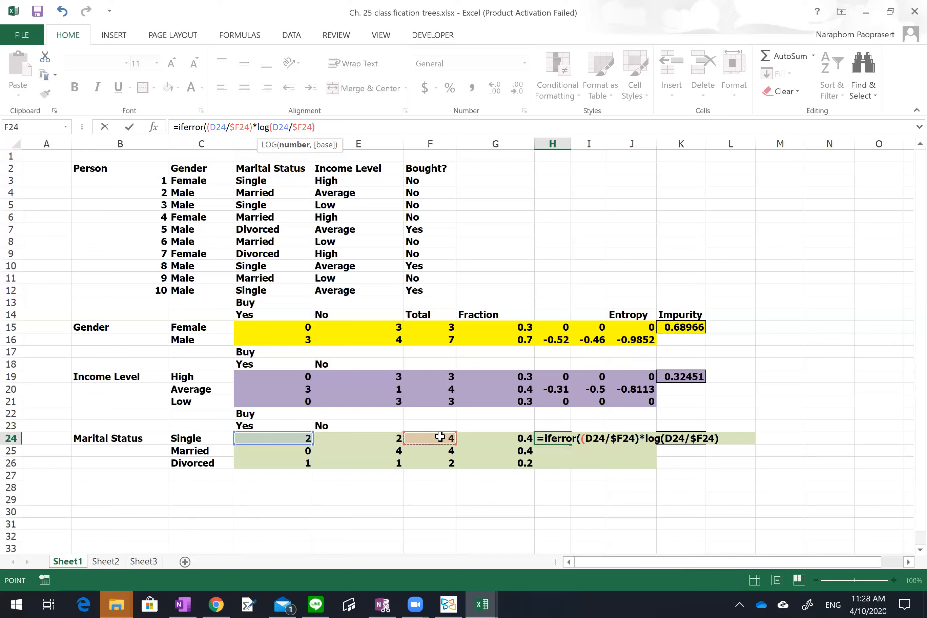
{"action": "key", "text": "BackSpace"}
{"action": "type", "text": ",2)"}
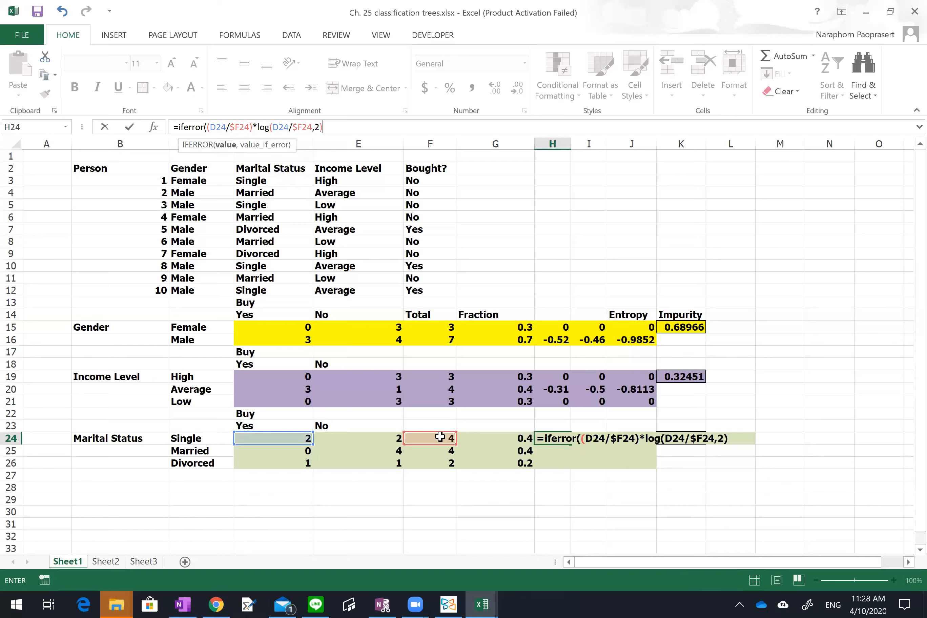
Finish the H24 formula with 0 as the IFERROR fallback and fill it across to I24 and down to row 26
{"action": "type", "text": ",0"}
{"action": "key", "text": "Return"}
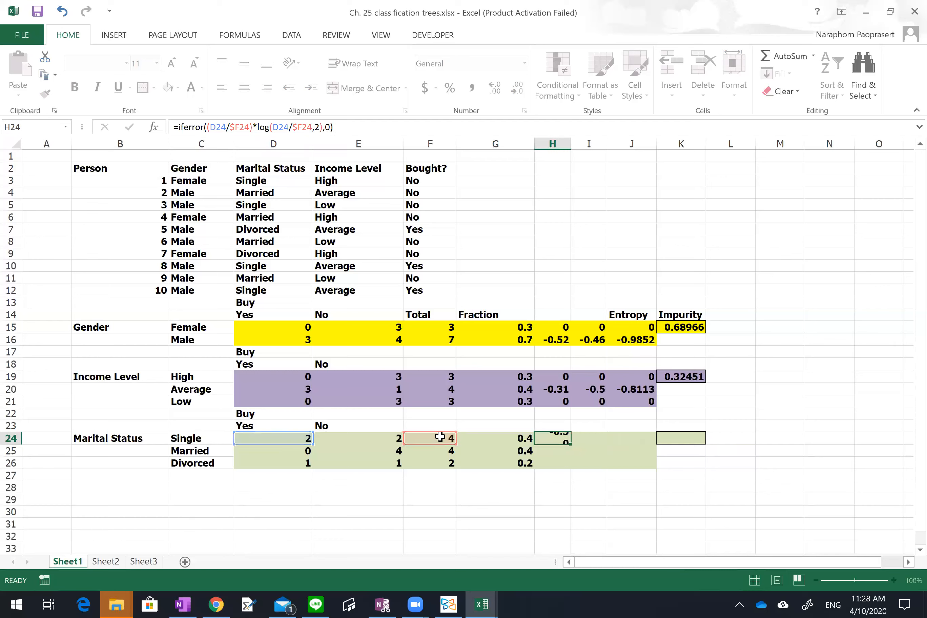
{"action": "left_click", "coordinate": [558, 439]}
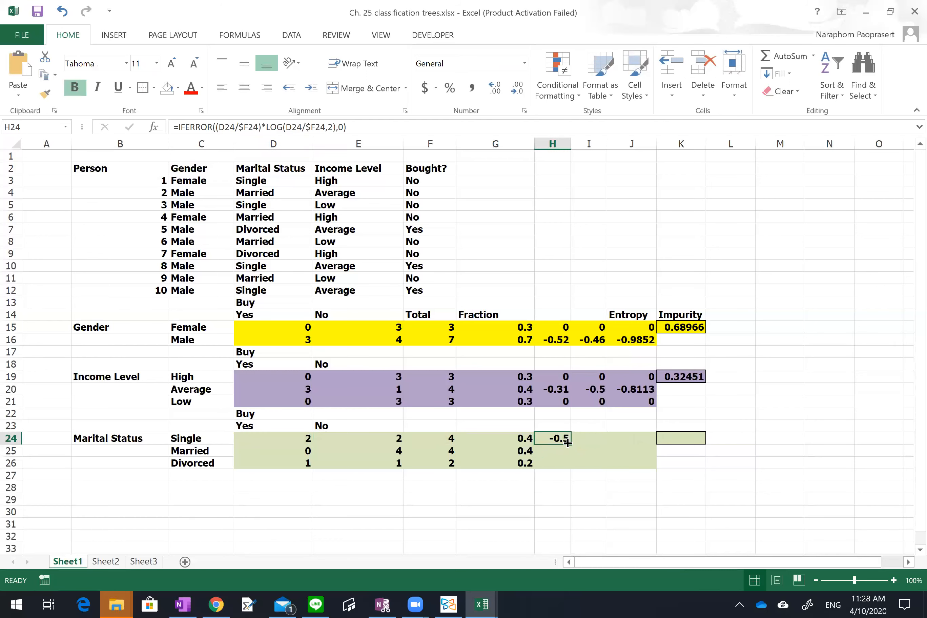
{"action": "left_click_drag", "start_coordinate": [570, 444], "coordinate": [608, 471]}
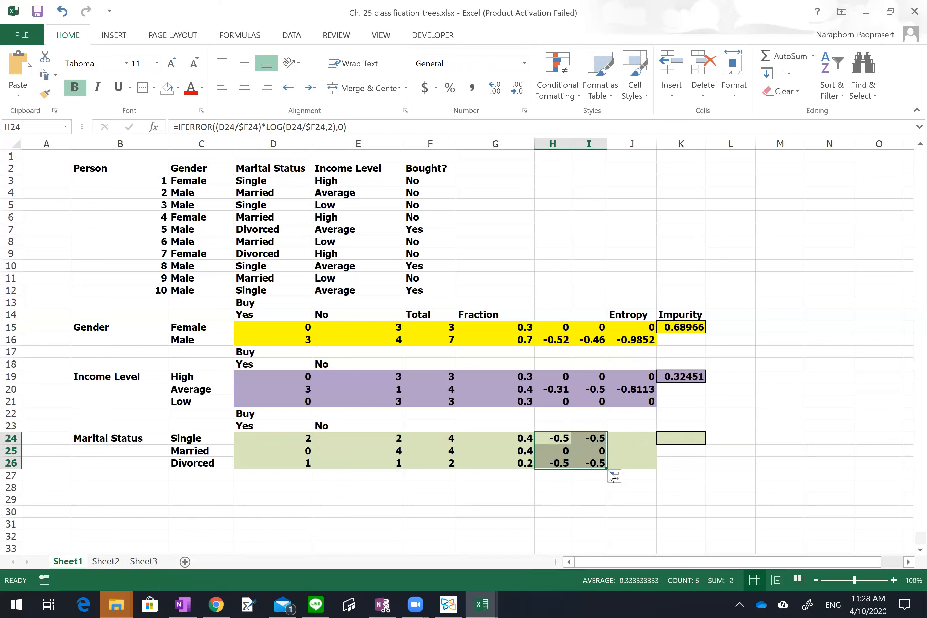
Enter =SUM(H24:I24) in J24 for the Single entropy and fill it down to J26
{"action": "left_click", "coordinate": [632, 438]}
{"action": "type", "text": "=sum("}
{"action": "key", "text": "Left"}
{"action": "key", "text": "shift+Left"}
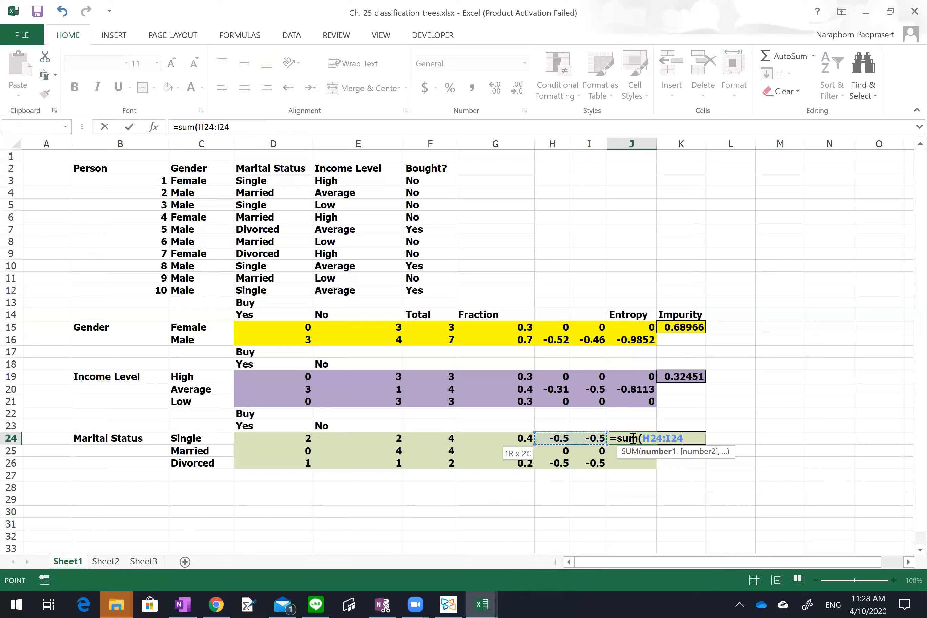
{"action": "key", "text": "ctrl+Return"}
{"action": "left_click_drag", "start_coordinate": [656, 444], "coordinate": [654, 468]}
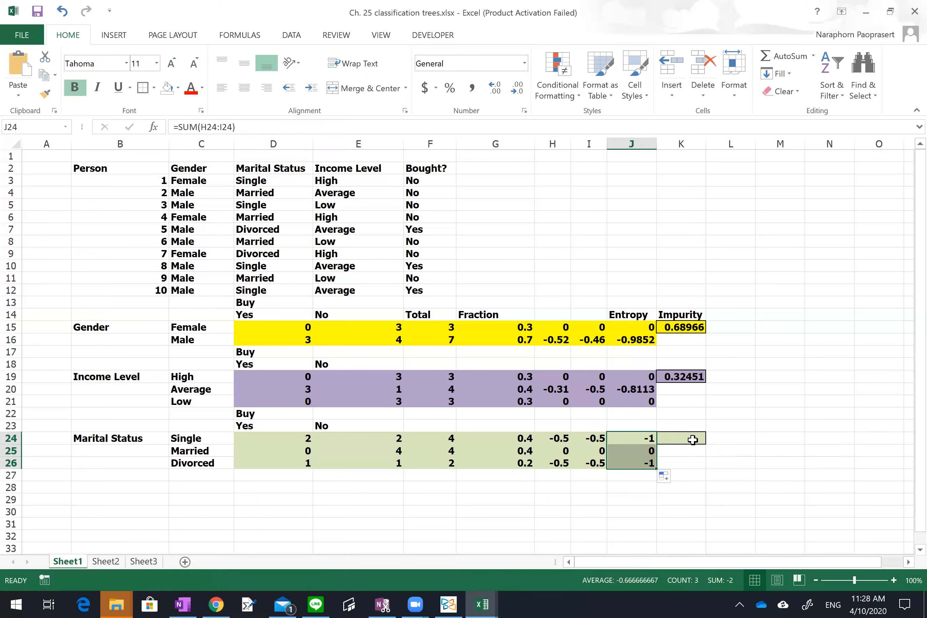
Enter =-SUMPRODUCT(G24:G26,J24:J26) in K24 for the Marital Status impurity
{"action": "left_click", "coordinate": [692, 439]}
{"action": "type", "text": "=-sumproduct("}
{"action": "left_click", "coordinate": [497, 435]}
{"action": "key", "text": "shift+Down"}
{"action": "key", "text": "shift+Down"}
{"action": "type", "text": ","}
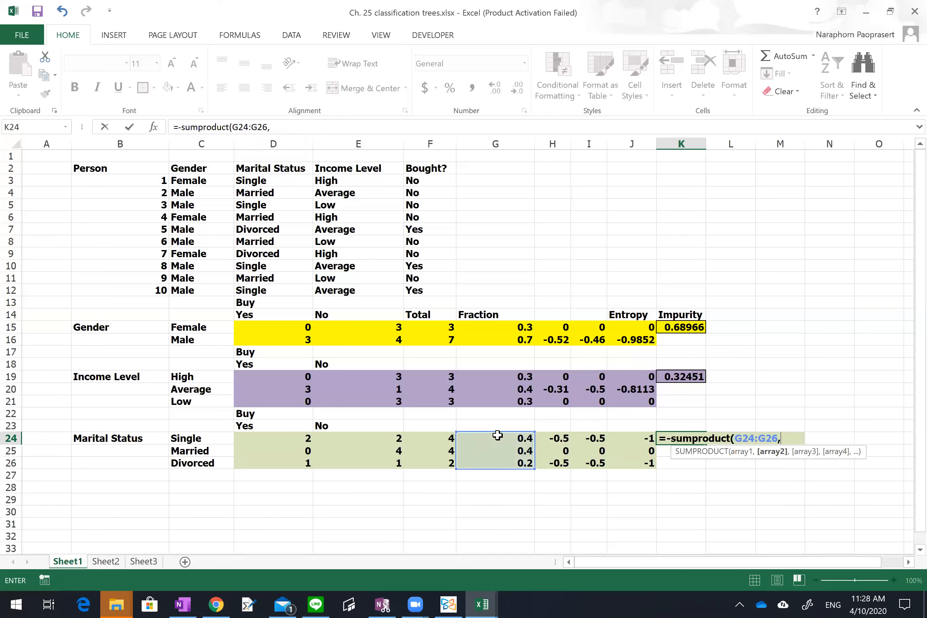
{"action": "left_click", "coordinate": [635, 439]}
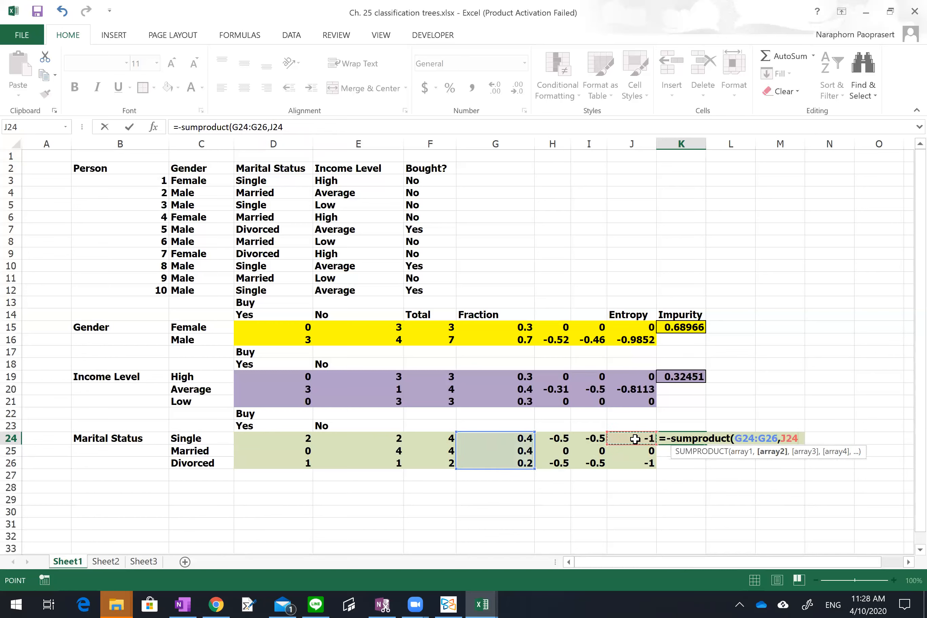
{"action": "key", "text": "shift+Down"}
{"action": "key", "text": "shift+Down"}
{"action": "type", "text": ")"}
{"action": "key", "text": "Return"}
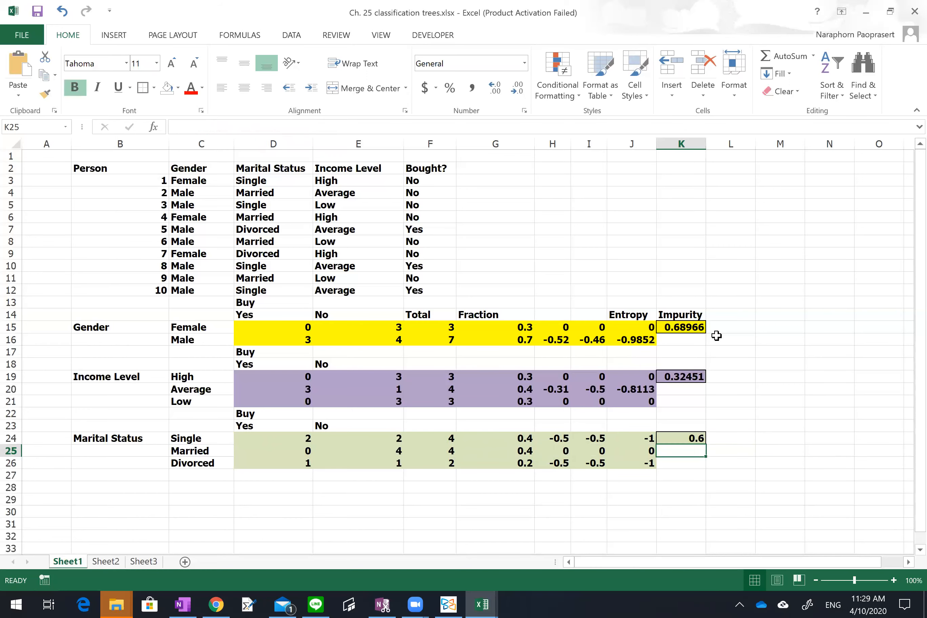
Highlight the Income Level impurity in K19 with a red font at size 14
{"action": "left_click", "coordinate": [676, 375]}
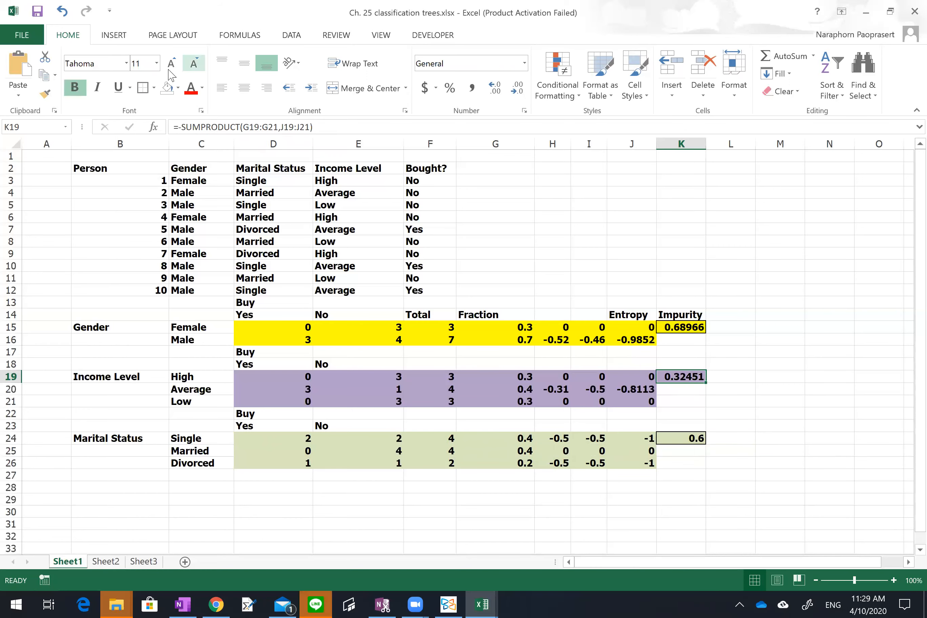
{"action": "left_click", "coordinate": [191, 88]}
{"action": "left_click", "coordinate": [180, 65]}
{"action": "left_click", "coordinate": [179, 65]}
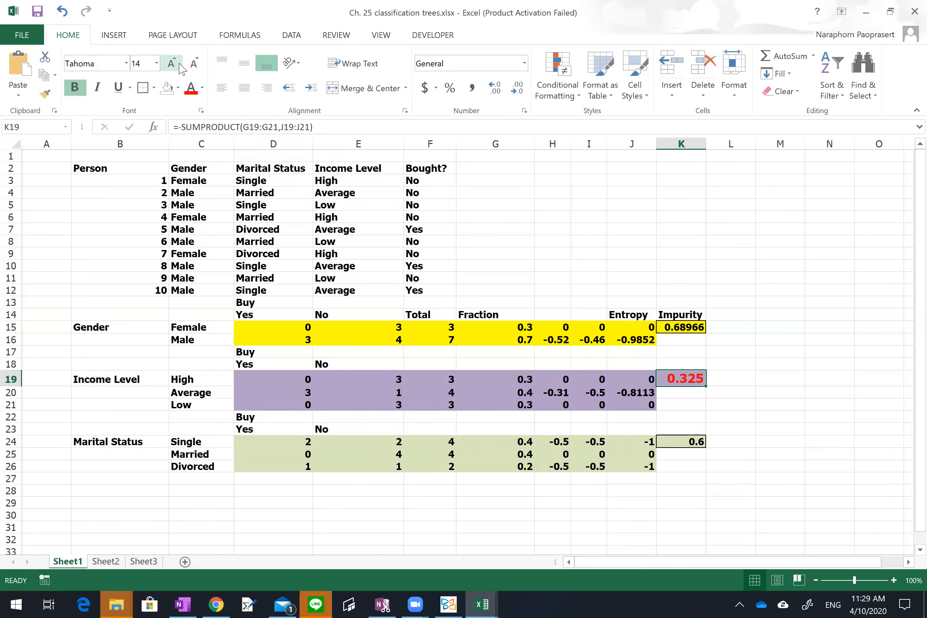
Review the Gender and Marital Status attribute labels and save the workbook
{"action": "left_click", "coordinate": [111, 325]}
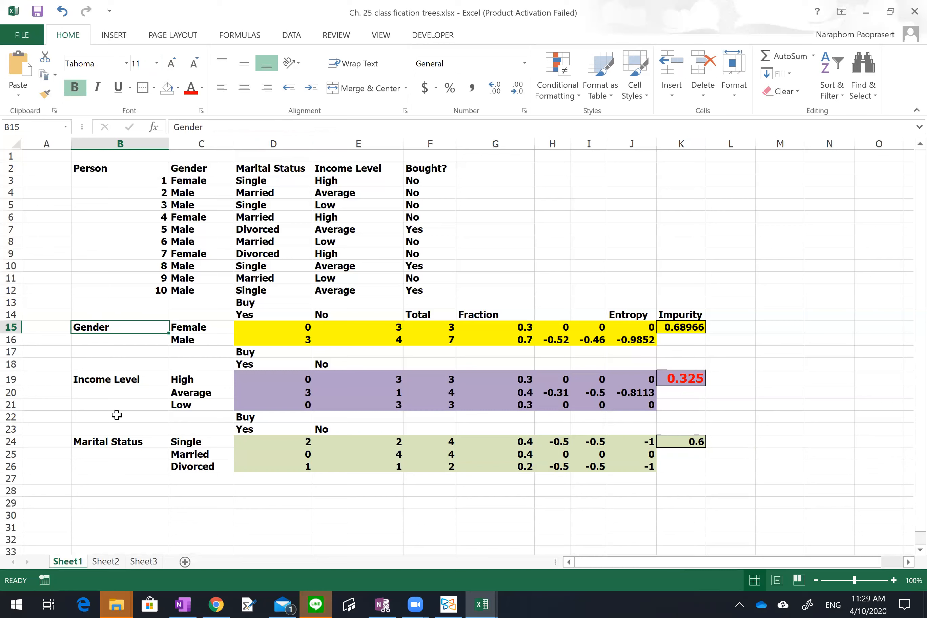
{"action": "left_click", "coordinate": [122, 445]}
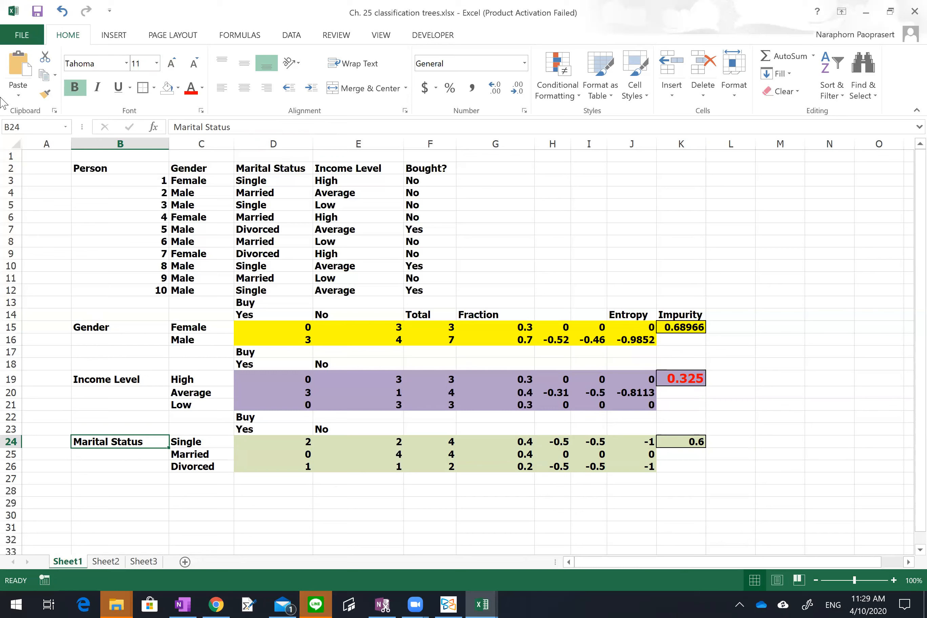
{"action": "left_click", "coordinate": [41, 11]}
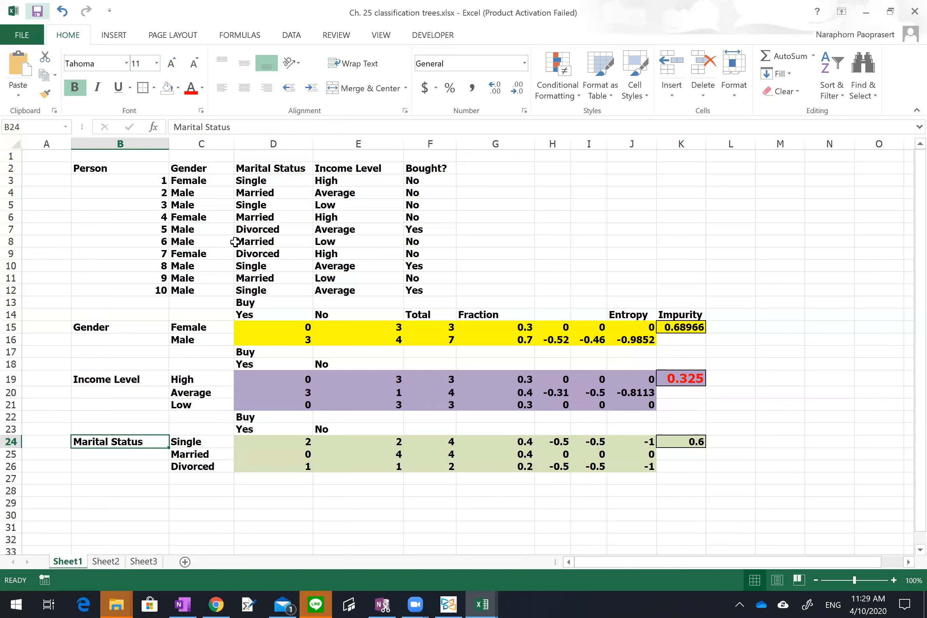